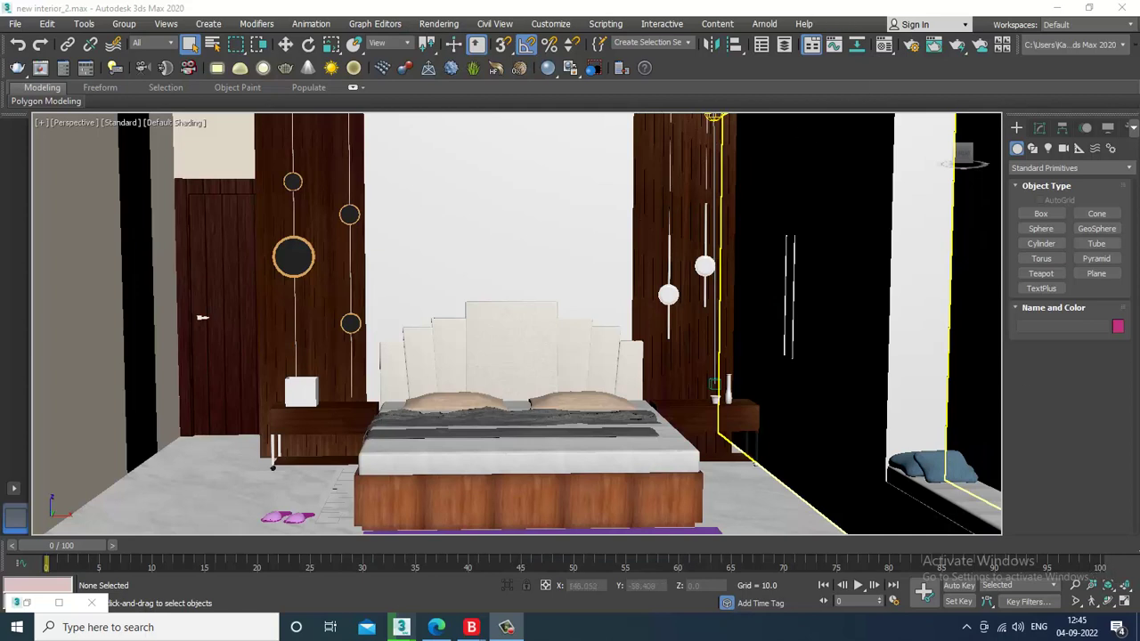
click(521, 631)
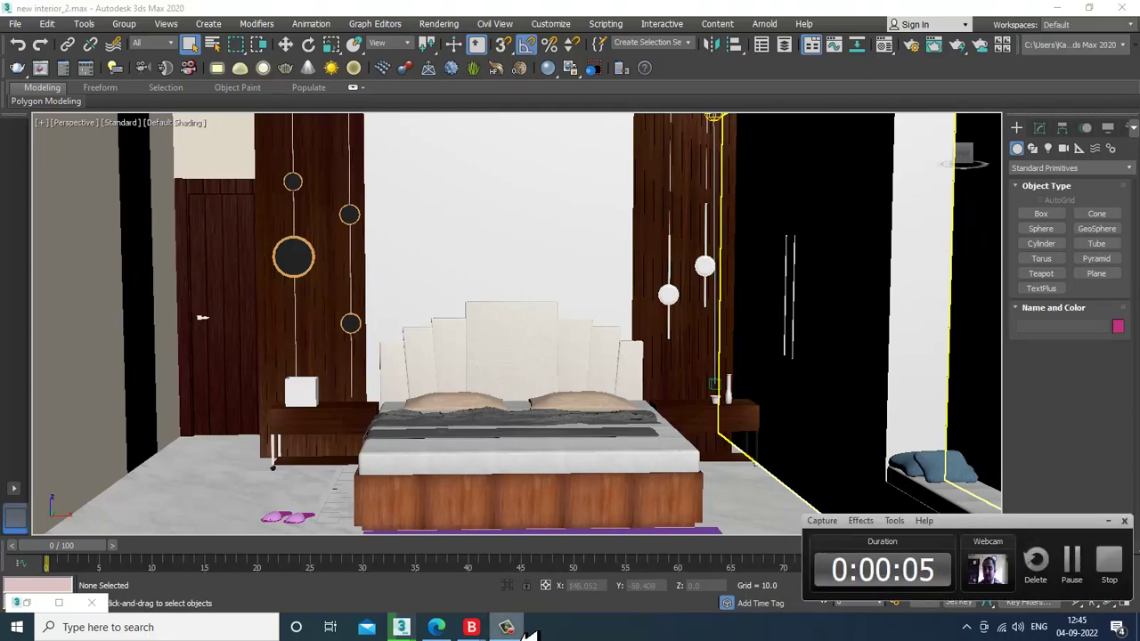
click(521, 630)
Select the wall box behind the bed and show its Editable Poly settings.
scroll(587, 365, down, 5)
scroll(584, 364, up, 3)
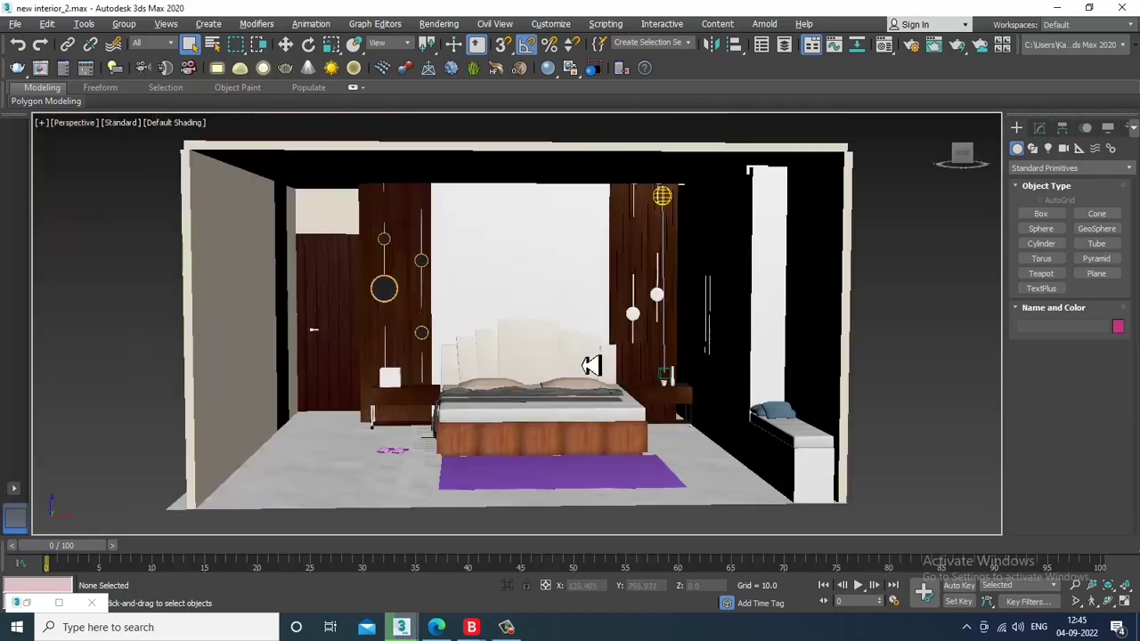
scroll(639, 311, up, 2)
click(603, 323)
scroll(628, 343, up, 5)
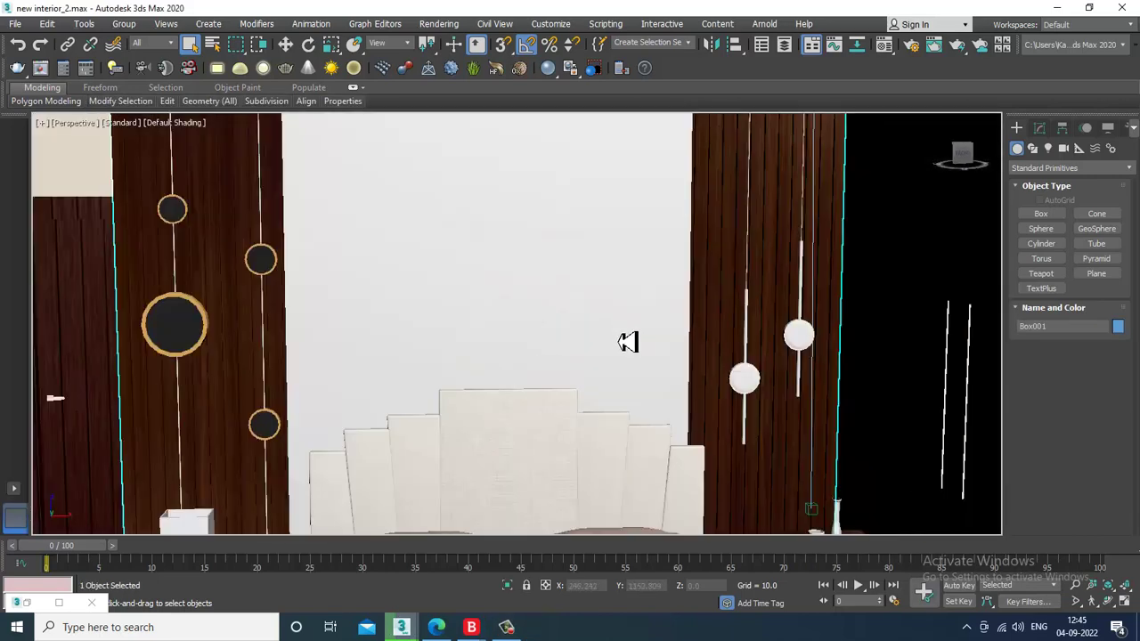
scroll(628, 343, down, 3)
mouse_move(627, 309)
alt+middle_down()
mouse_move(668, 407)
mouse_move(658, 380)
mouse_move(509, 246)
mouse_move(623, 317)
alt+middle_up()
click(1041, 131)
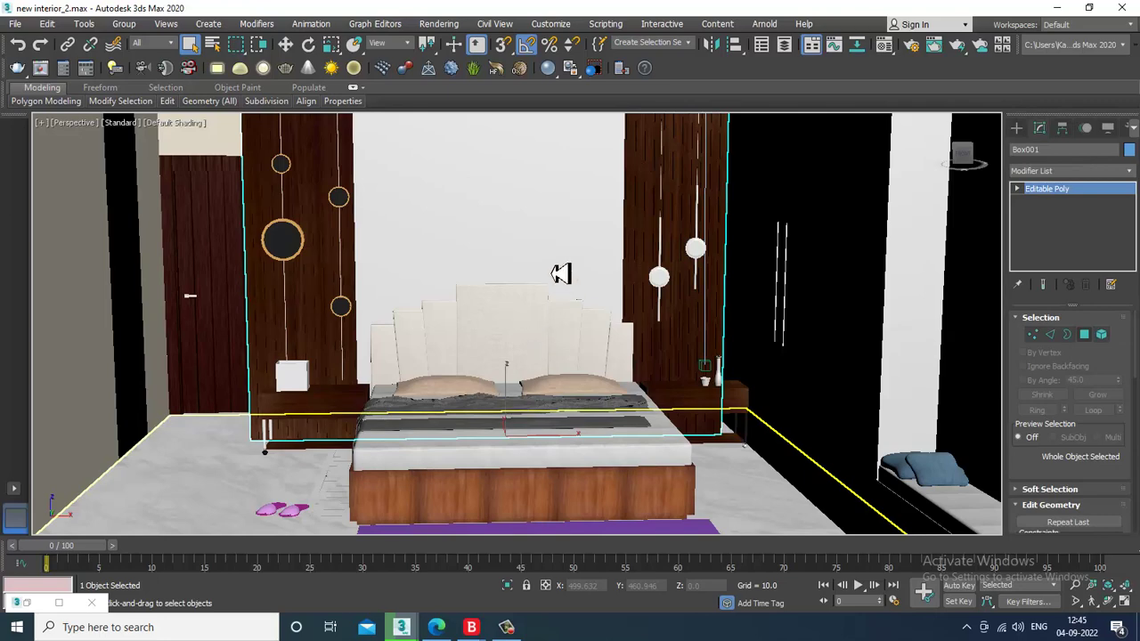
Select the plain centre polygons between the wooden slat panels at polygon level, keeping the view in default shading.
key(4)
key(F3)
scroll(522, 370, down, 4)
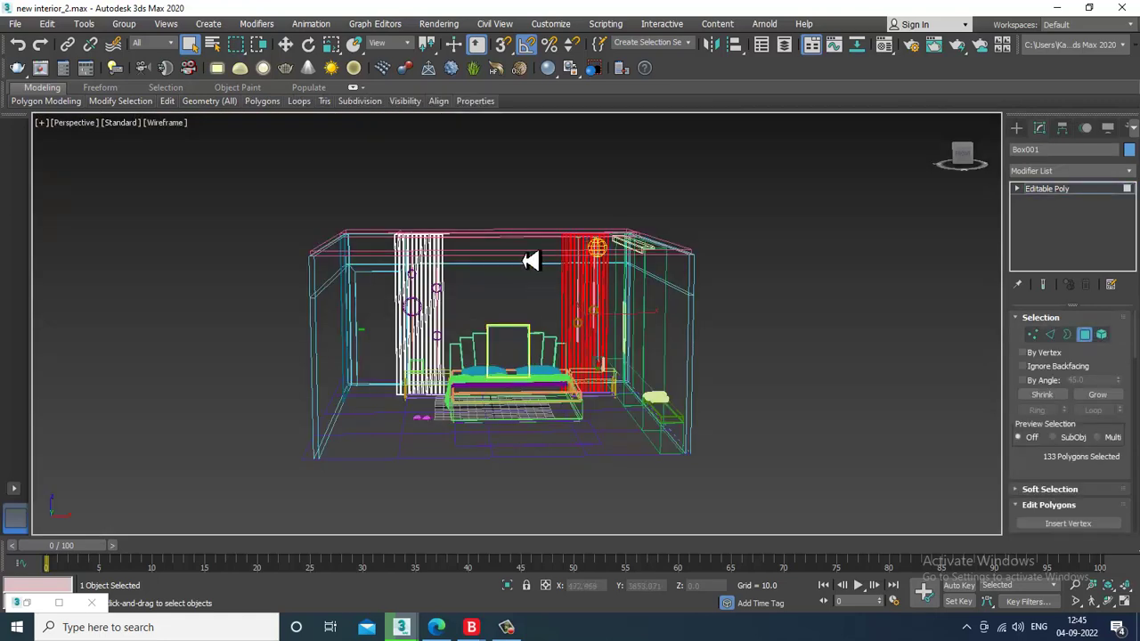
click(502, 369)
scroll(503, 360, up, 4)
key(F2)
scroll(508, 355, up, 4)
key(F3)
middle_drag(592, 343, 603, 353)
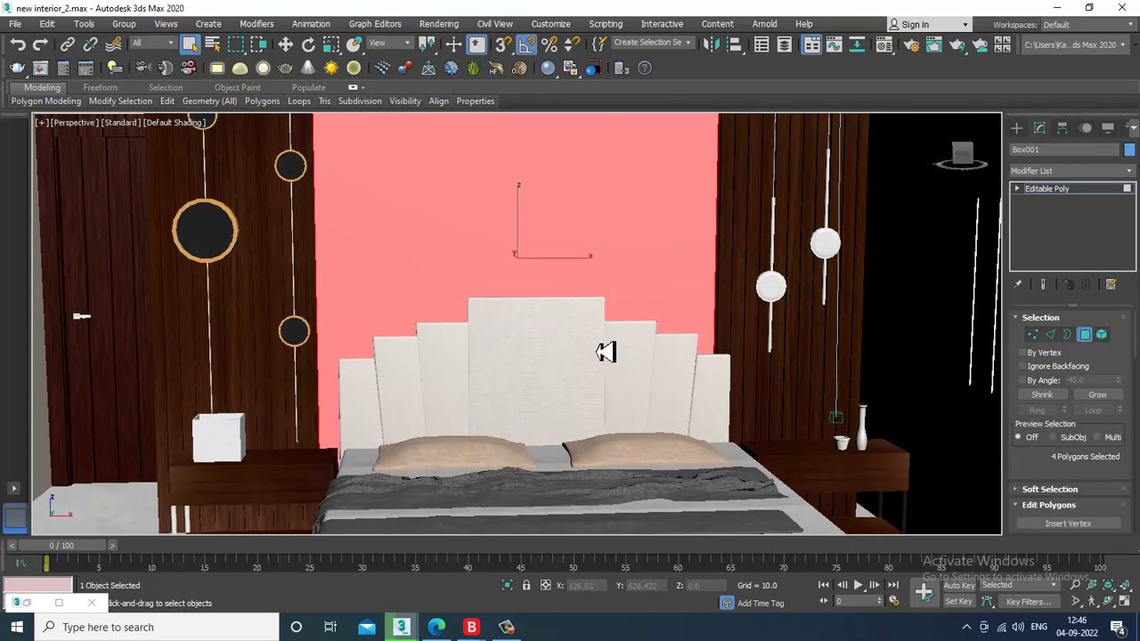
Switch the Material Editor from compact to Slate mode and open it.
key(m)
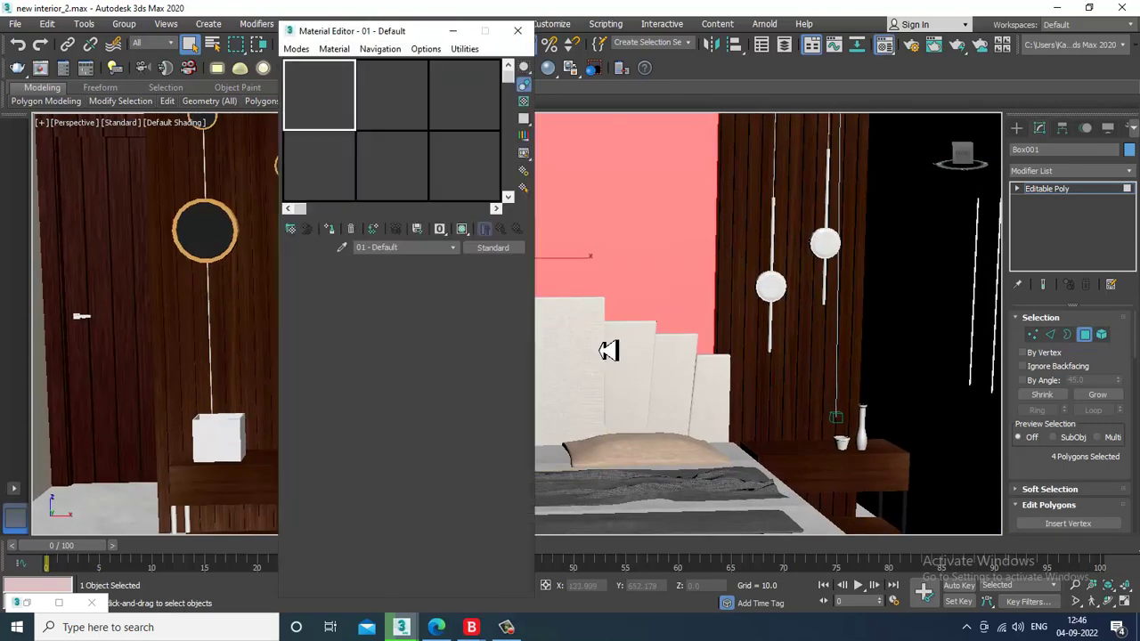
click(300, 49)
click(354, 84)
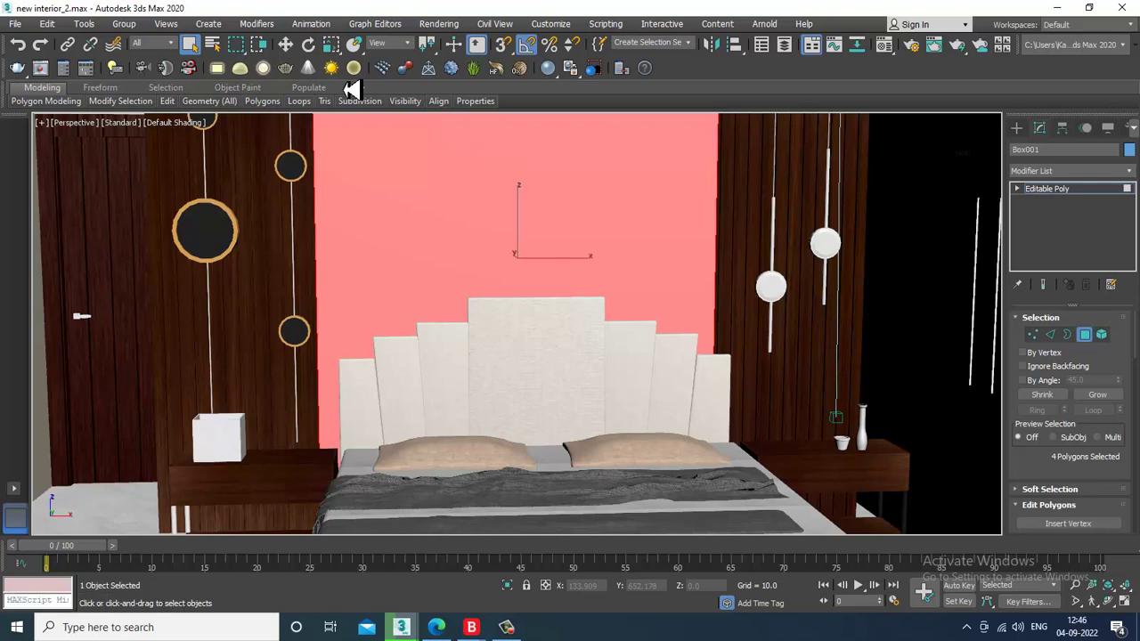
key(m)
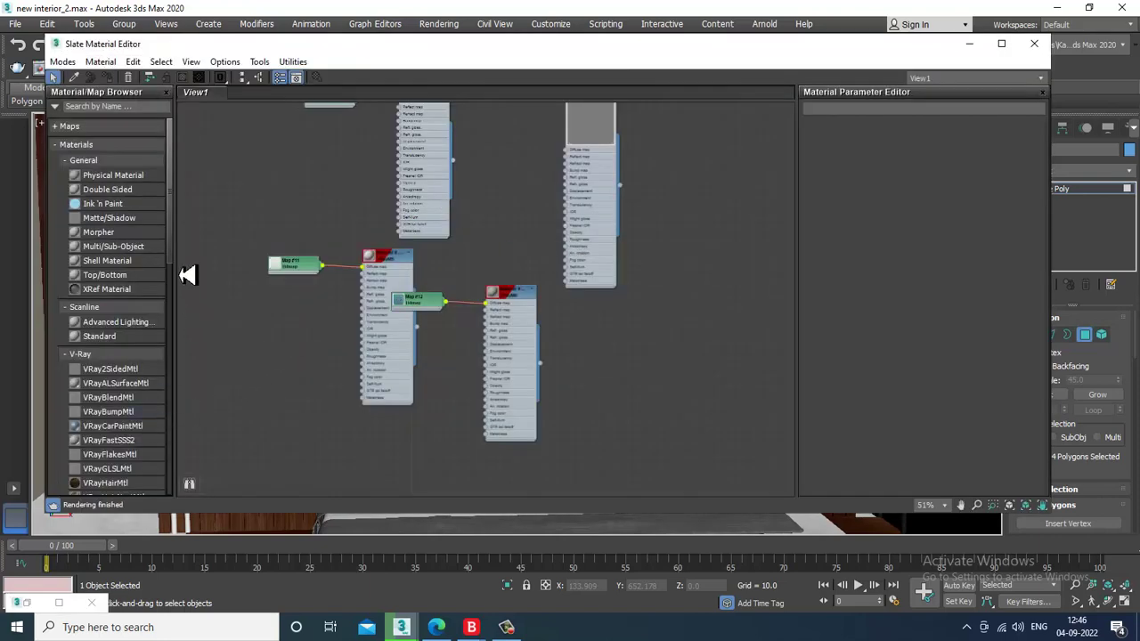
Add a new VRayMtl node to the material view and choose a Bitmap map for its Diffuse slot.
drag(176, 253, 176, 328)
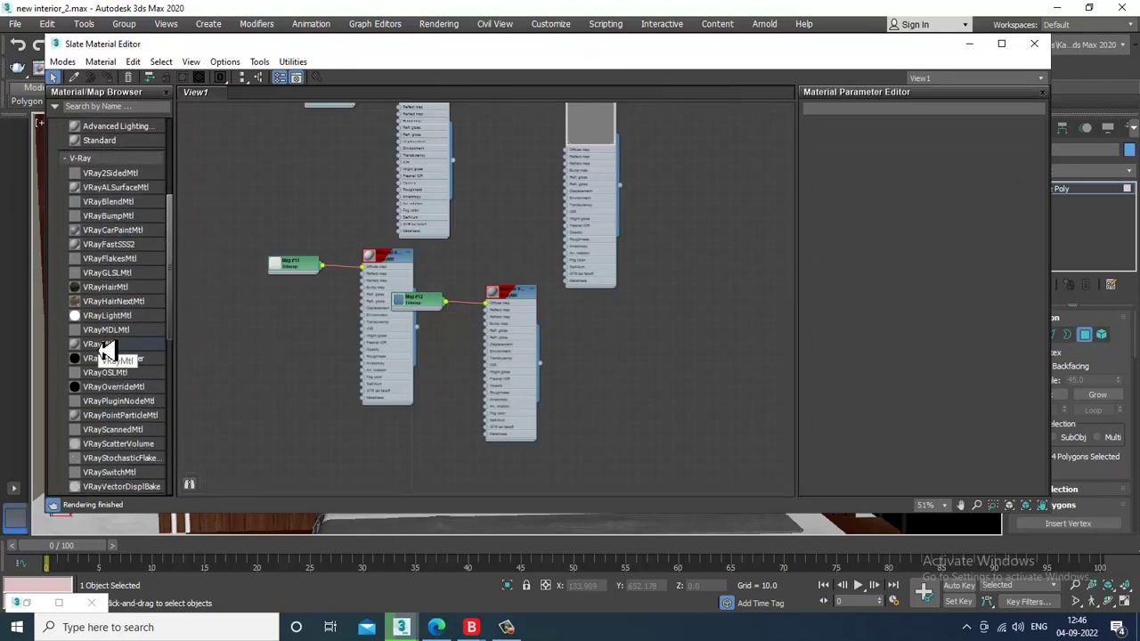
drag(104, 346, 610, 358)
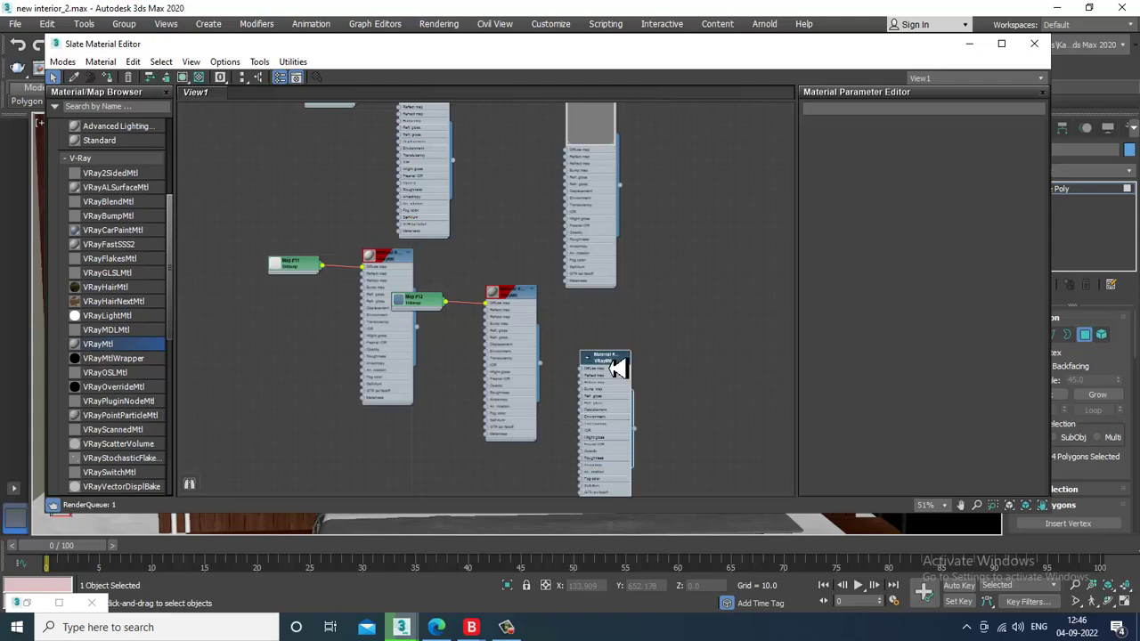
double_click(617, 370)
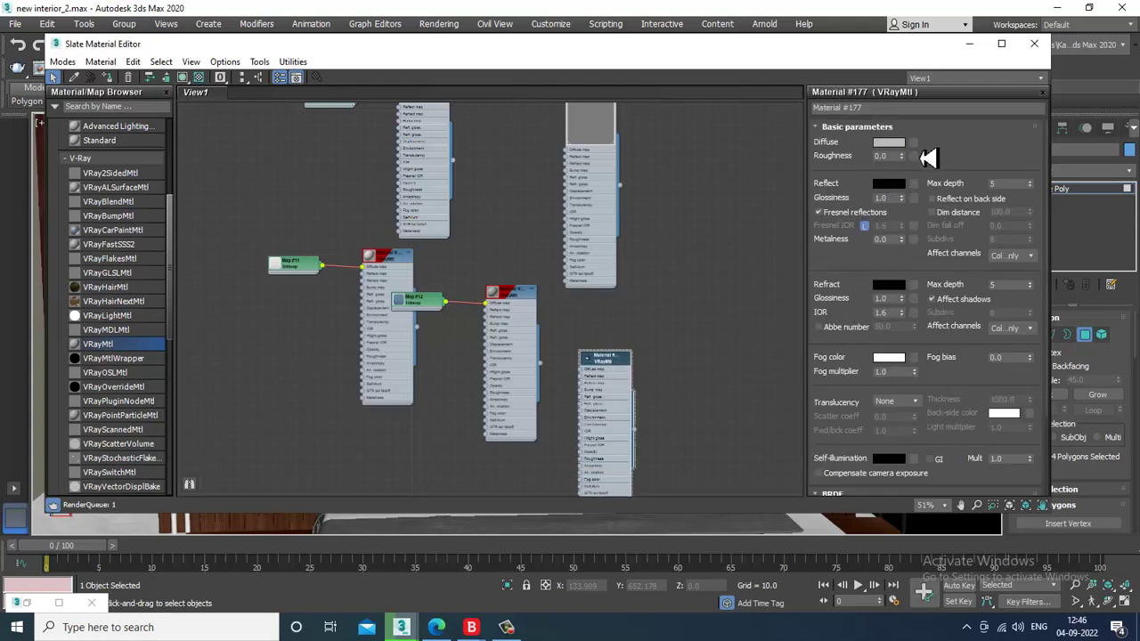
click(925, 157)
click(446, 121)
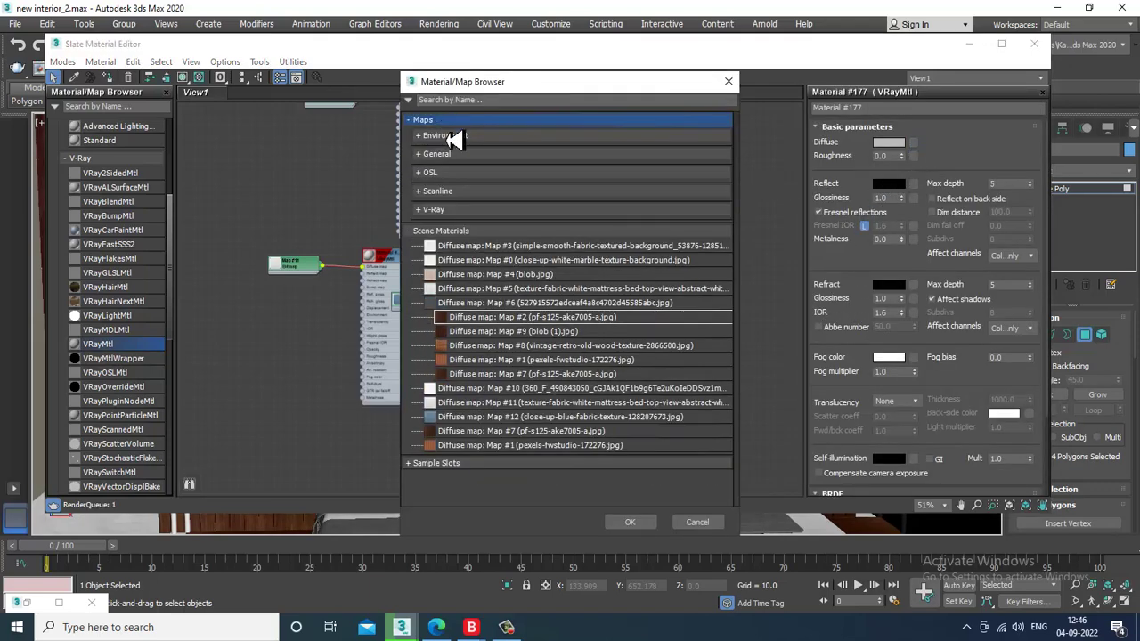
click(465, 153)
double_click(472, 184)
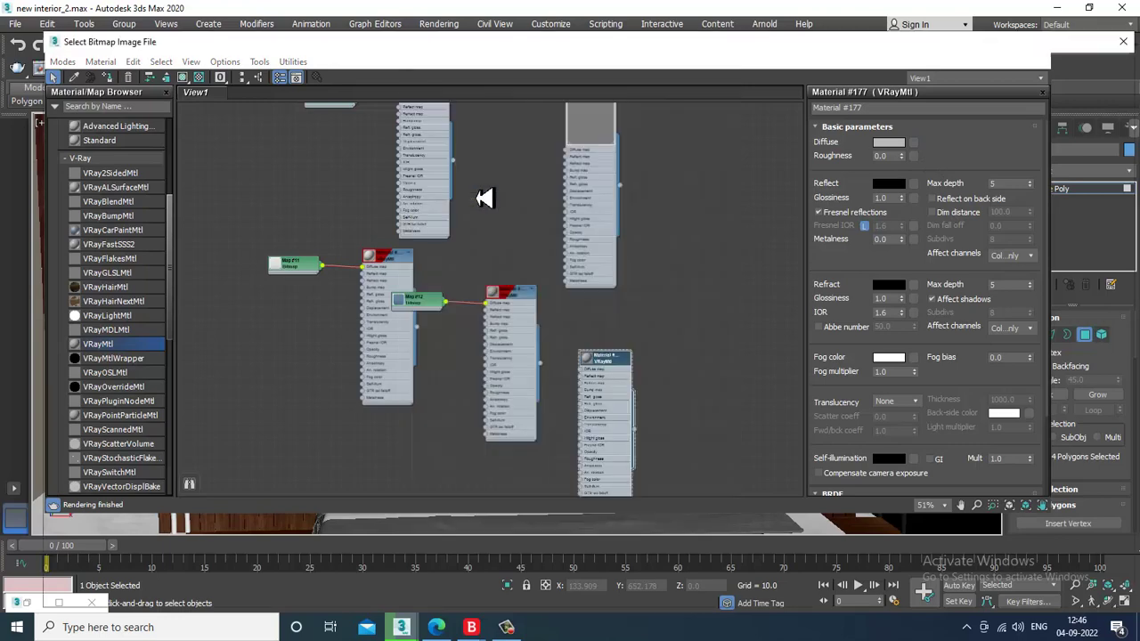
Load textured-wallpaper-500x500.png from the July 2022 > Interior Designn > texturss folder on drive D and assign the material to the selected wall polygons.
click(91, 252)
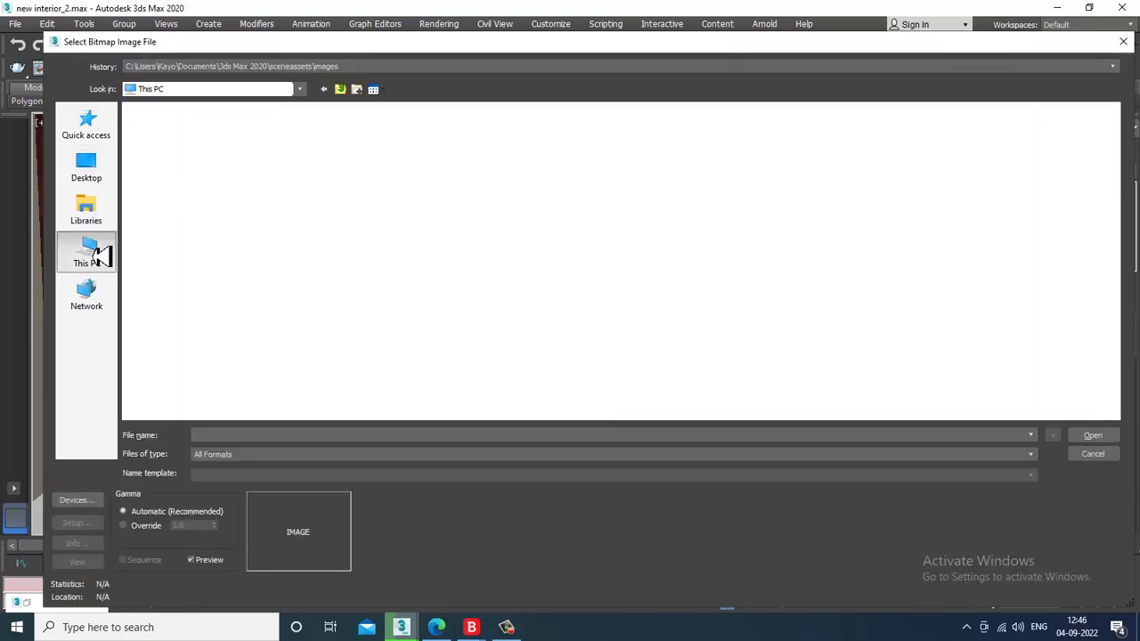
double_click(345, 239)
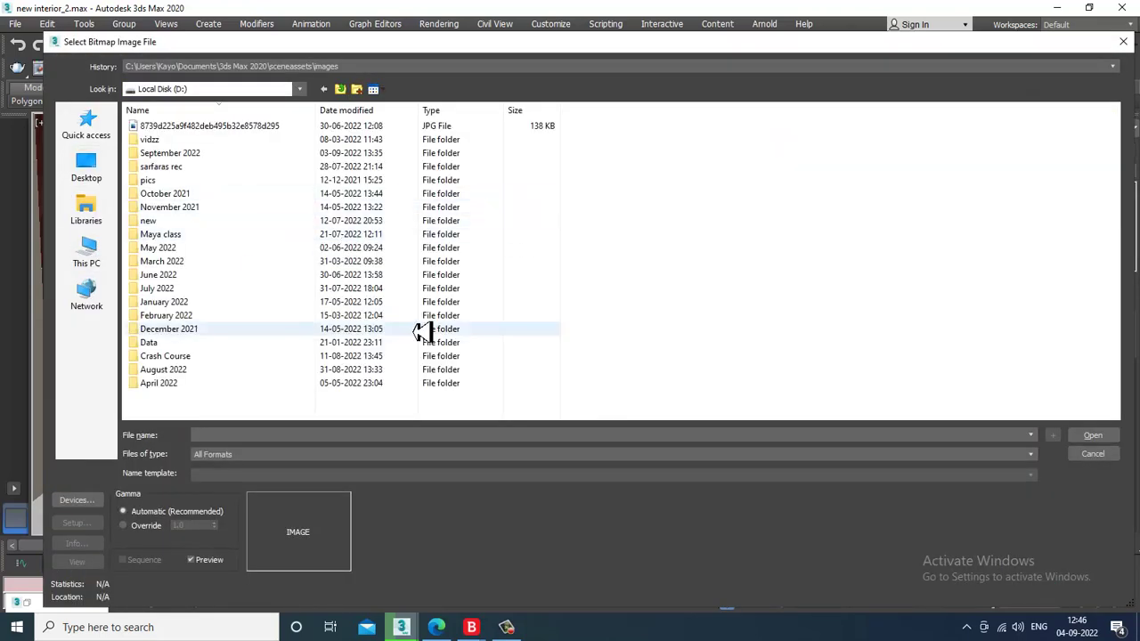
double_click(226, 298)
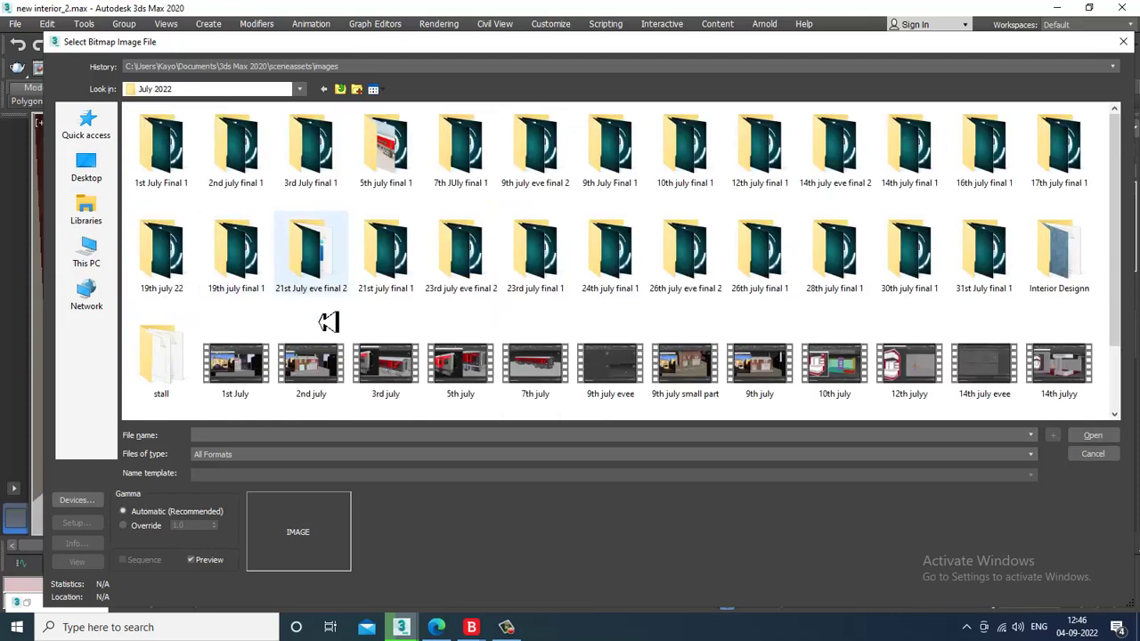
double_click(1057, 285)
double_click(148, 152)
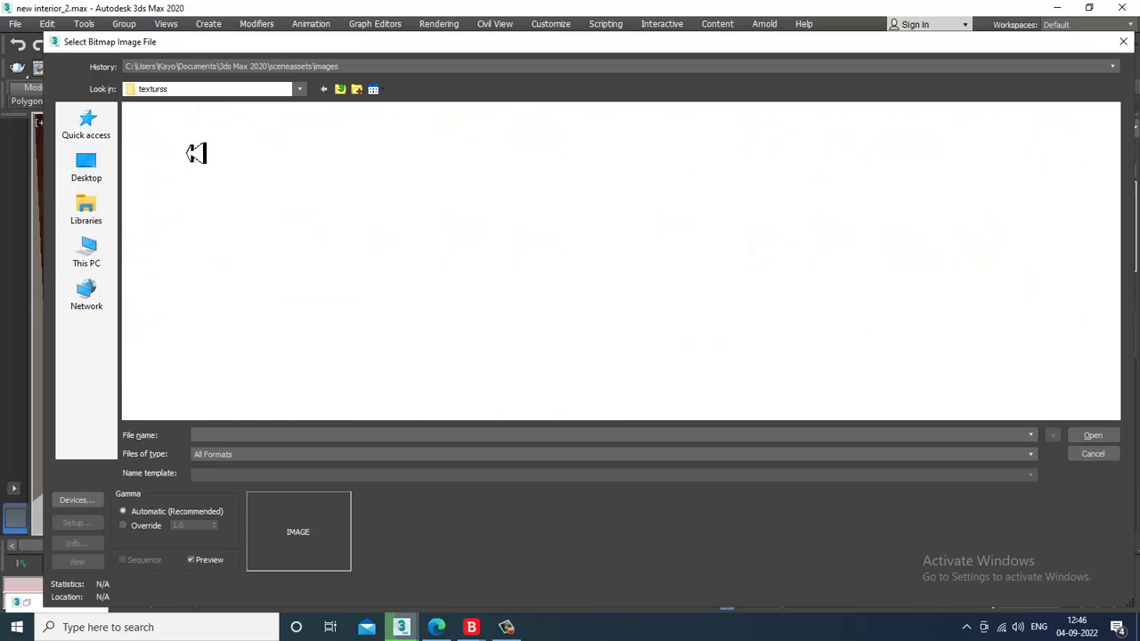
double_click(764, 156)
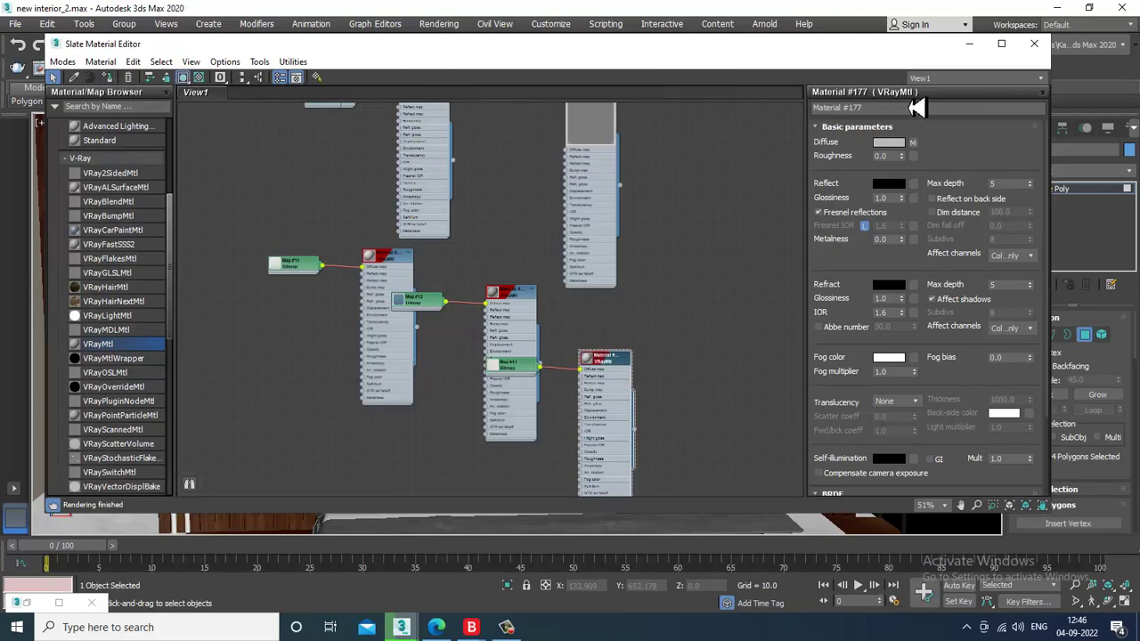
click(970, 43)
middle_drag(678, 320, 677, 324)
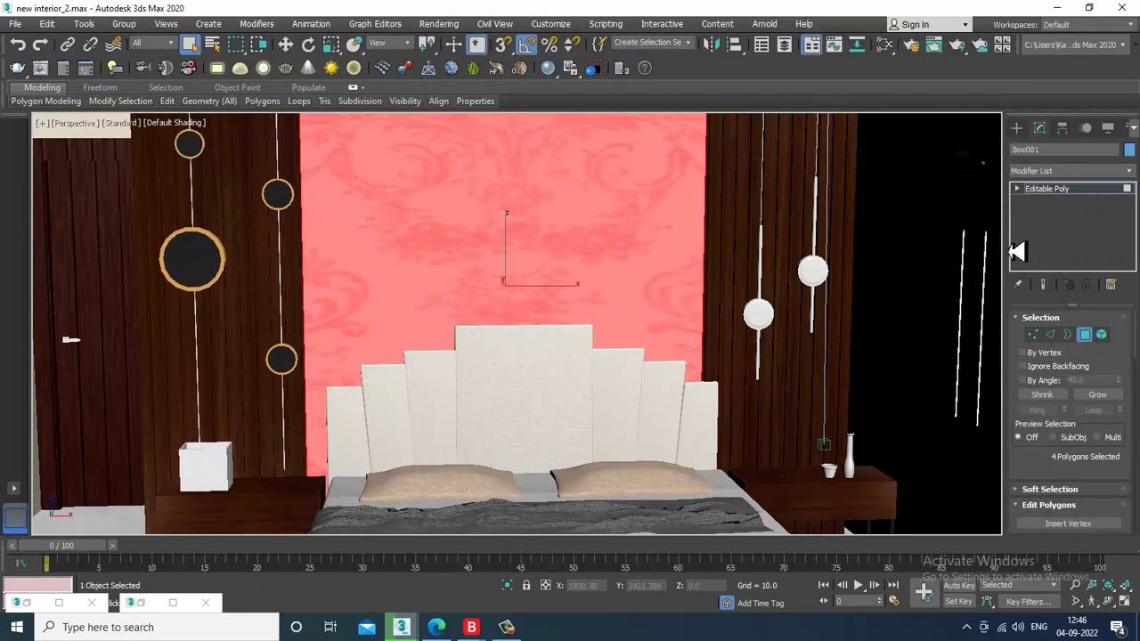
Open the diffuse wallpaper map's coordinates beside the visible wall and set its U and V tiling to 3.
key(m)
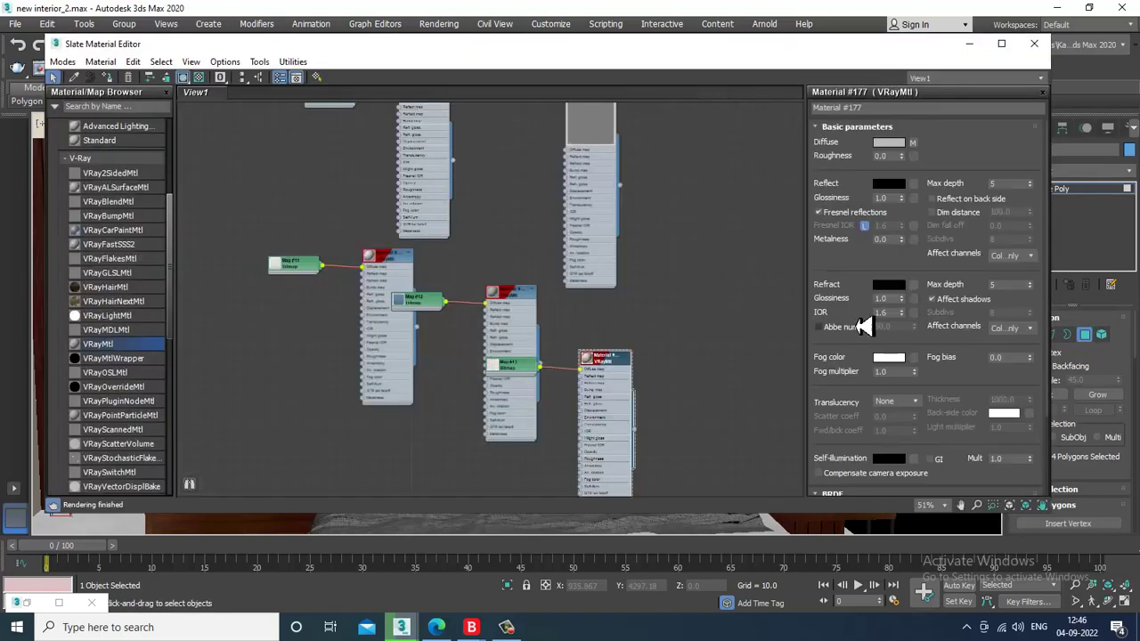
click(910, 143)
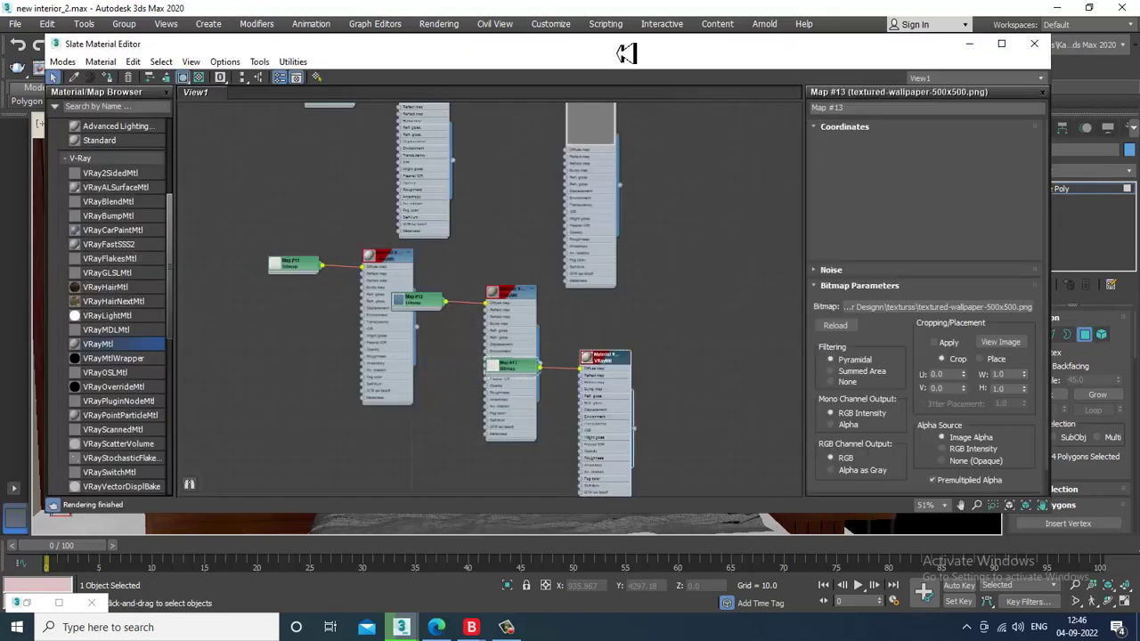
drag(623, 51, 686, 315)
double_click(983, 459)
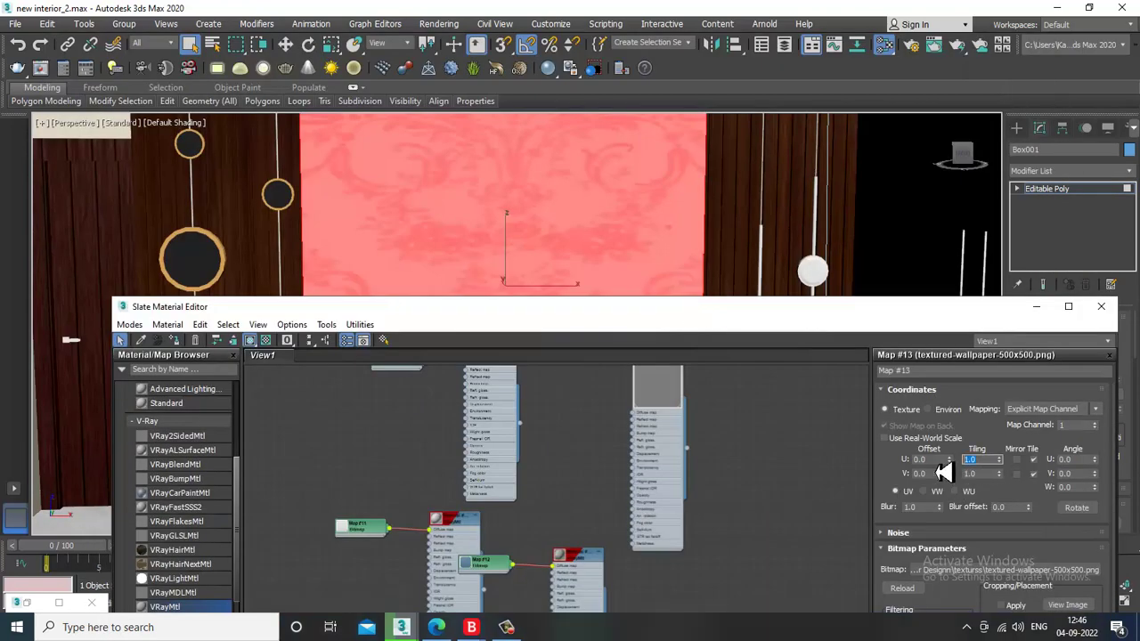
key(Tab)
text(3)
key(Return)
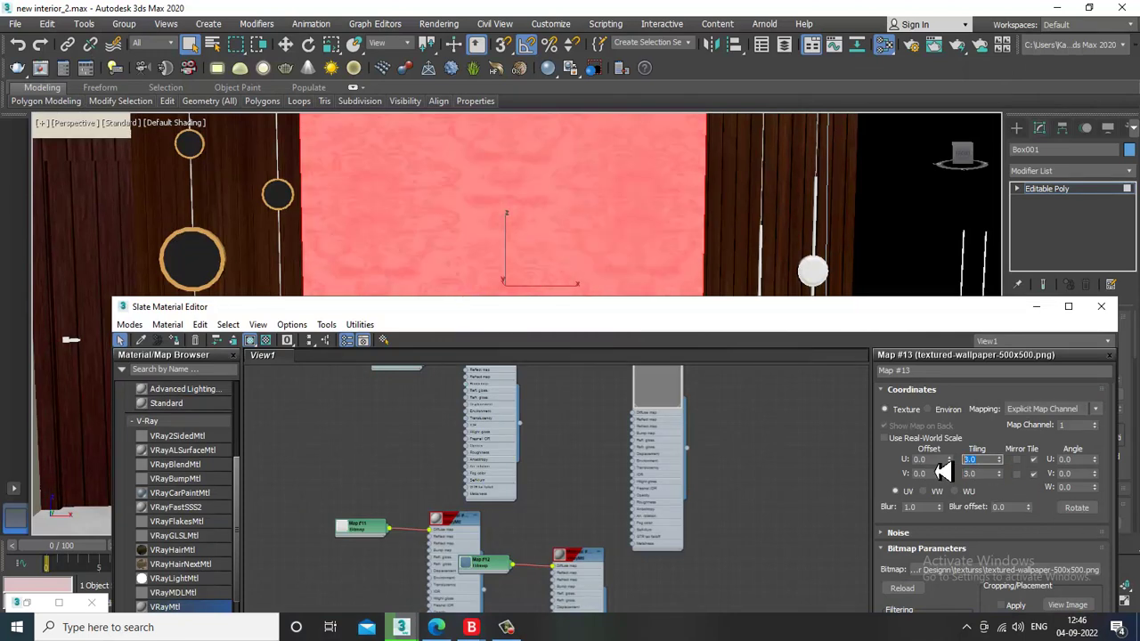
Try a tiling of 1 for the wallpaper map, set it to 5, and minimize the Material Editor.
text(1)
key(Return)
text(5)
key(Return)
click(1036, 306)
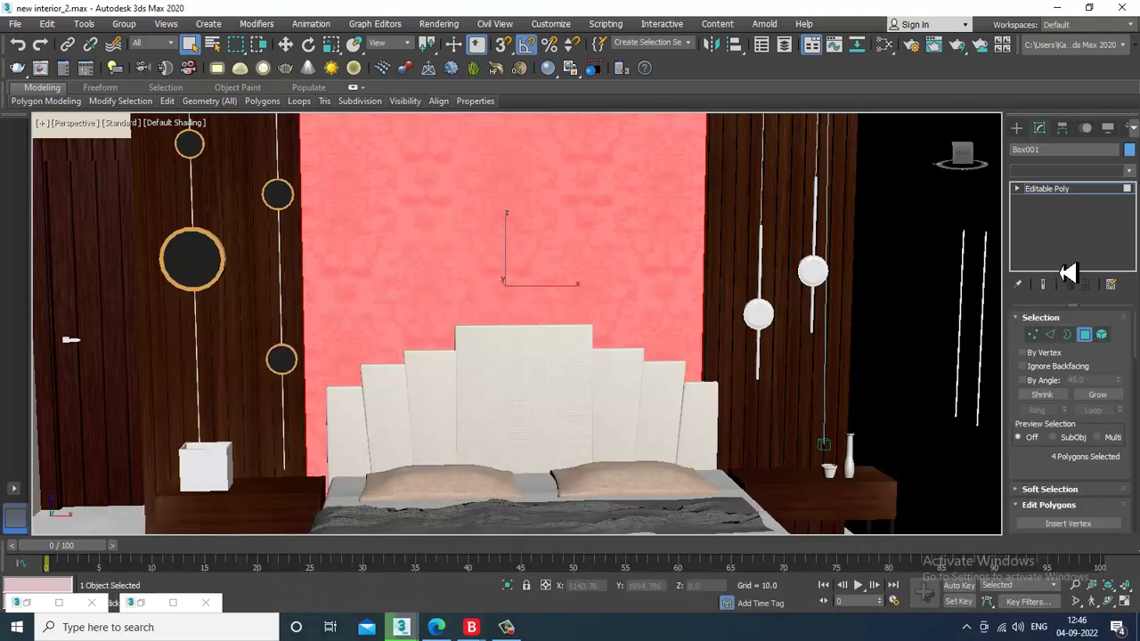
Apply a UVW Map modifier with Box mapping to the selected wall polygons and widen the mapping to 656.098.
click(1068, 170)
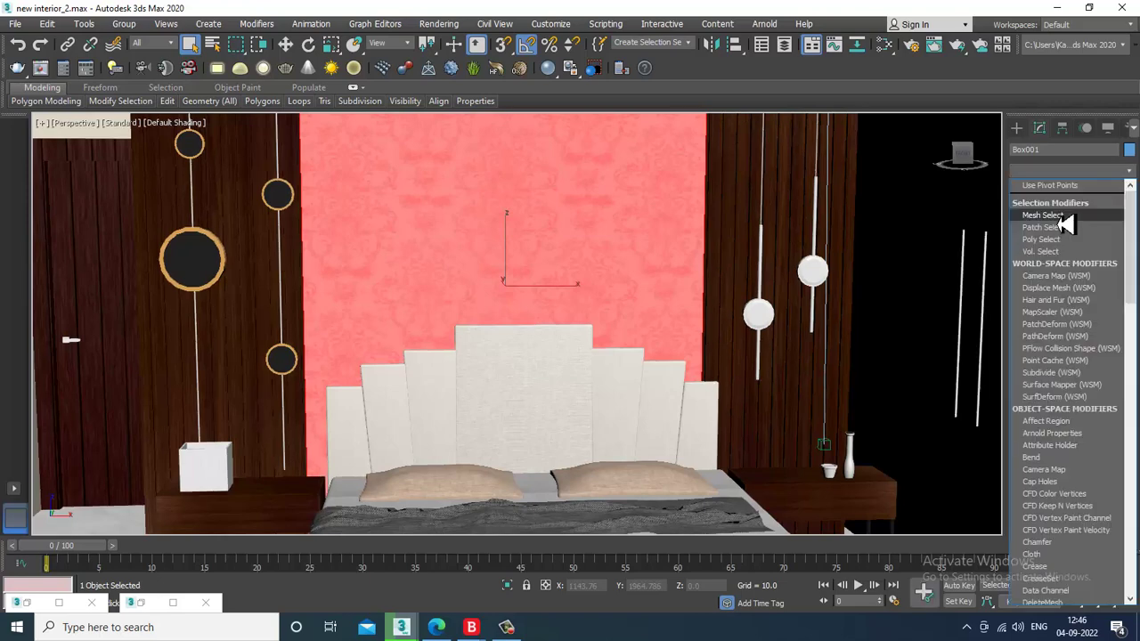
scroll(1057, 317, down, 5)
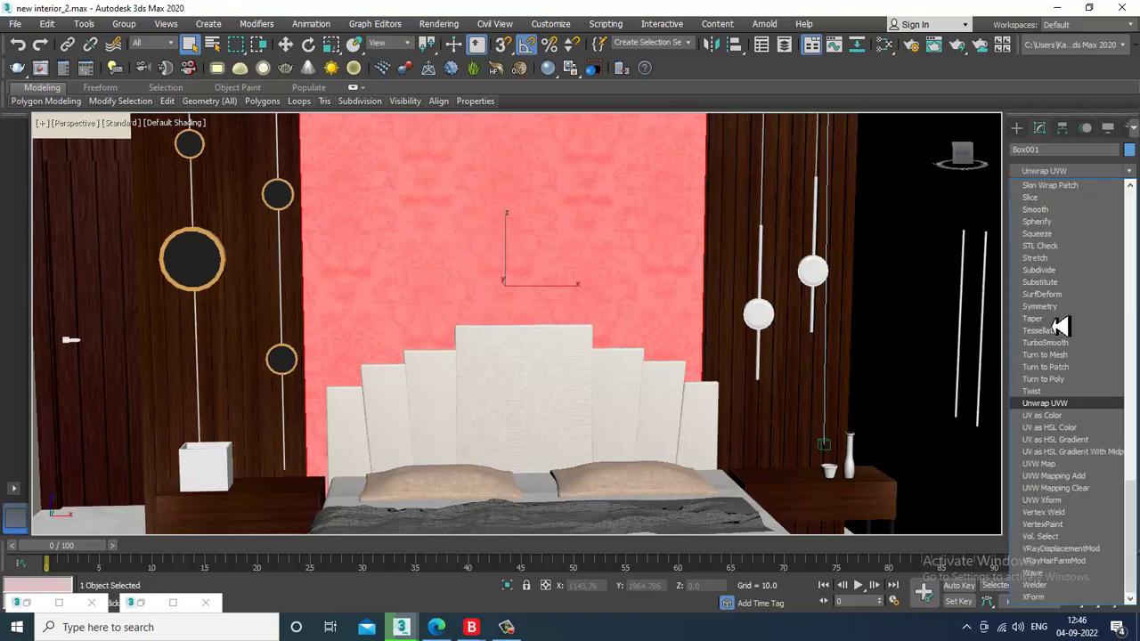
click(1068, 467)
click(1050, 398)
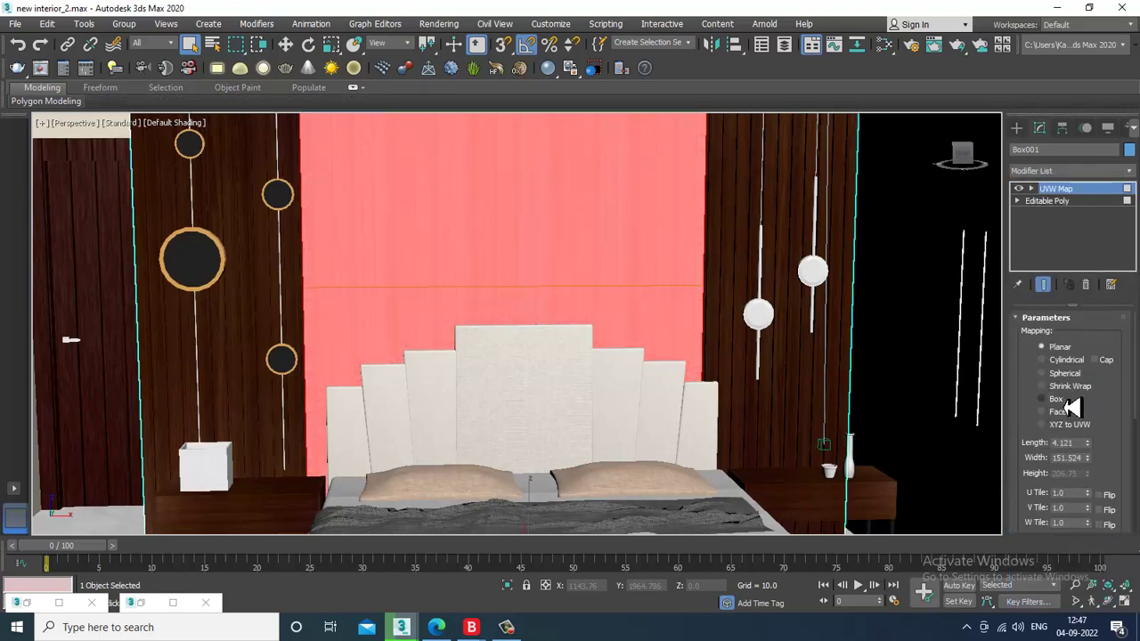
scroll(584, 271, down, 3)
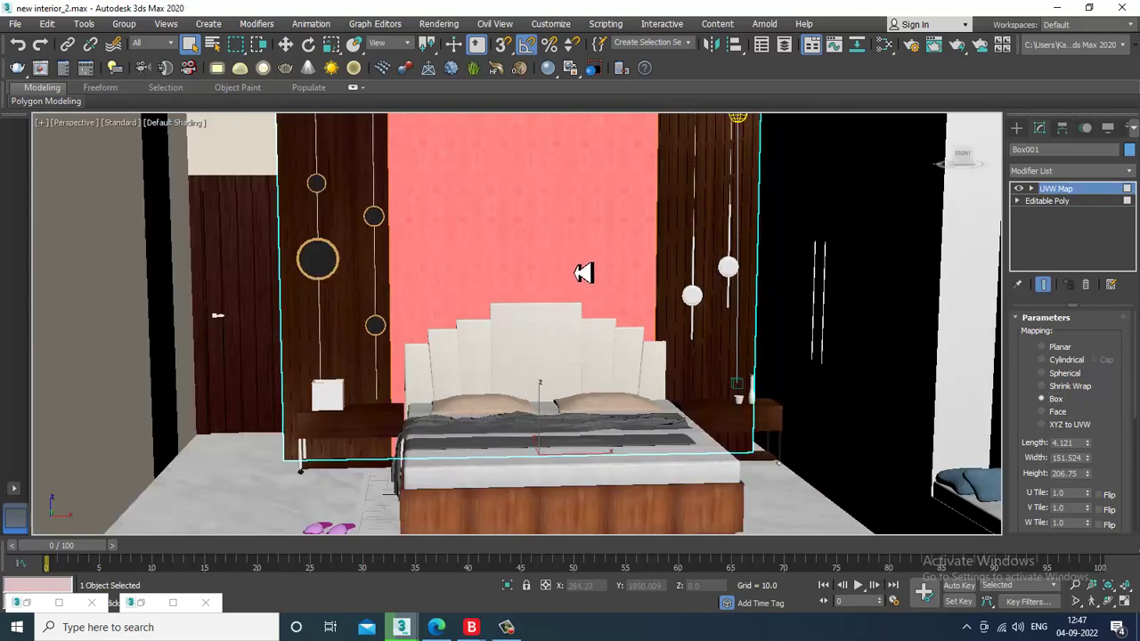
drag(1090, 463, 1043, 307)
drag(1030, 258, 1022, 229)
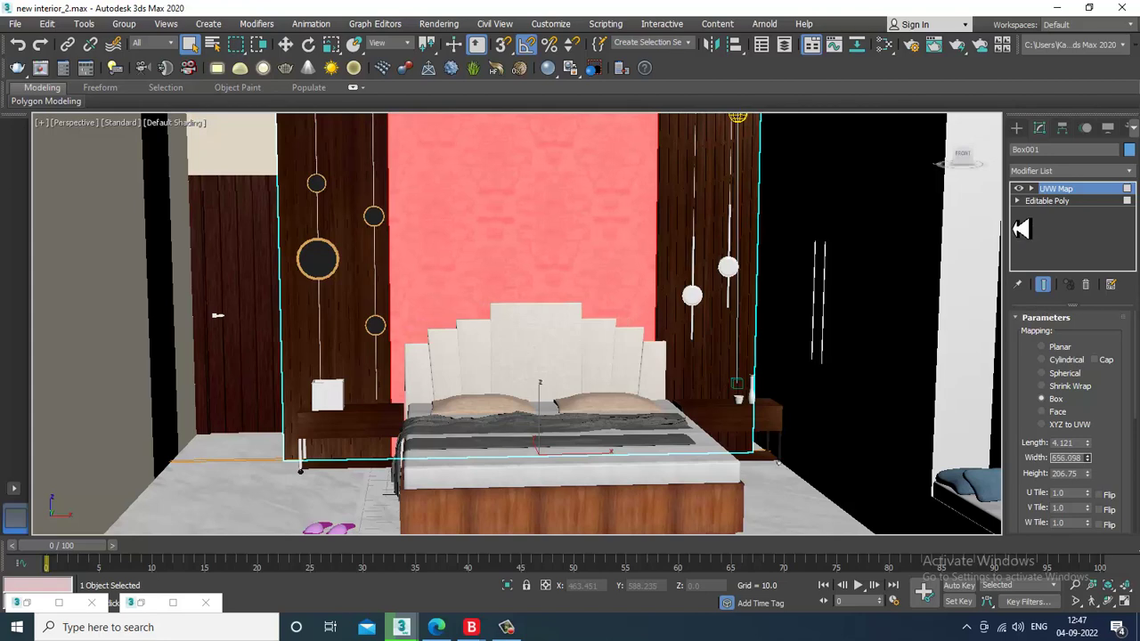
Convert the wallpapered wall box to an Editable Poly.
right_click(527, 162)
mouse_move(618, 314)
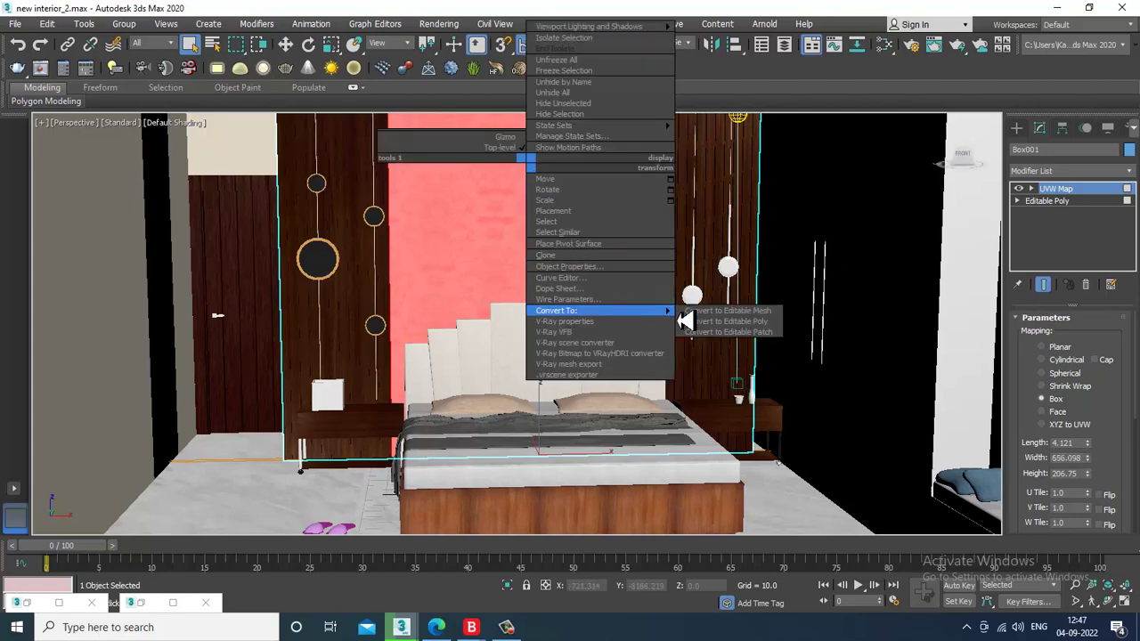
click(747, 322)
click(781, 231)
scroll(636, 275, down, 6)
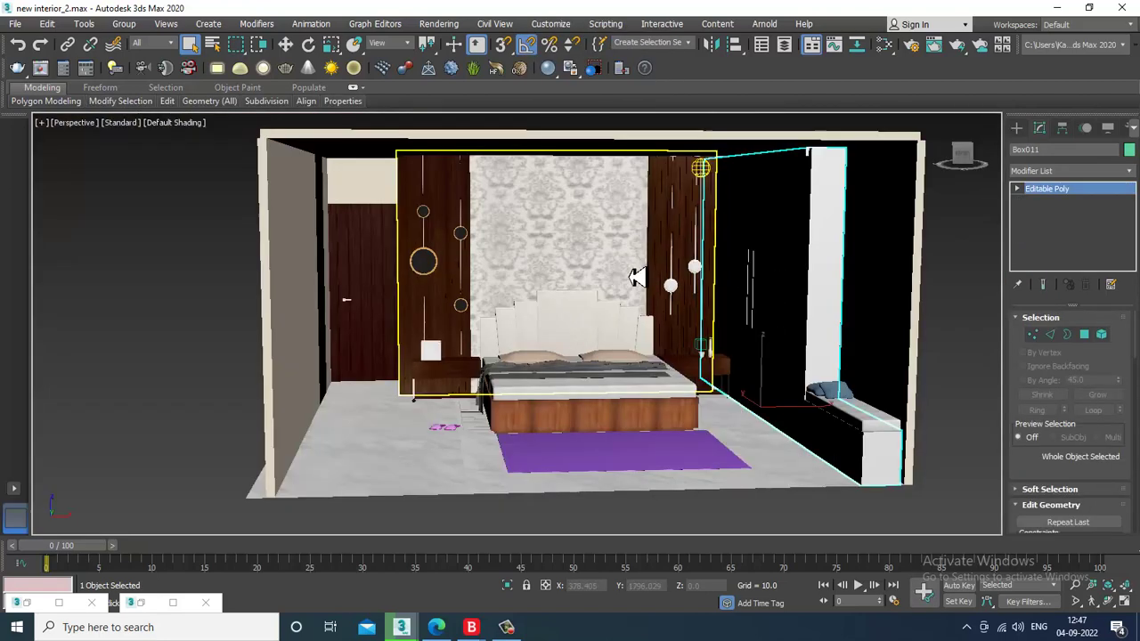
scroll(605, 302, up, 7)
alt+middle_drag(554, 240, 602, 314)
key(1)
scroll(712, 361, down, 6)
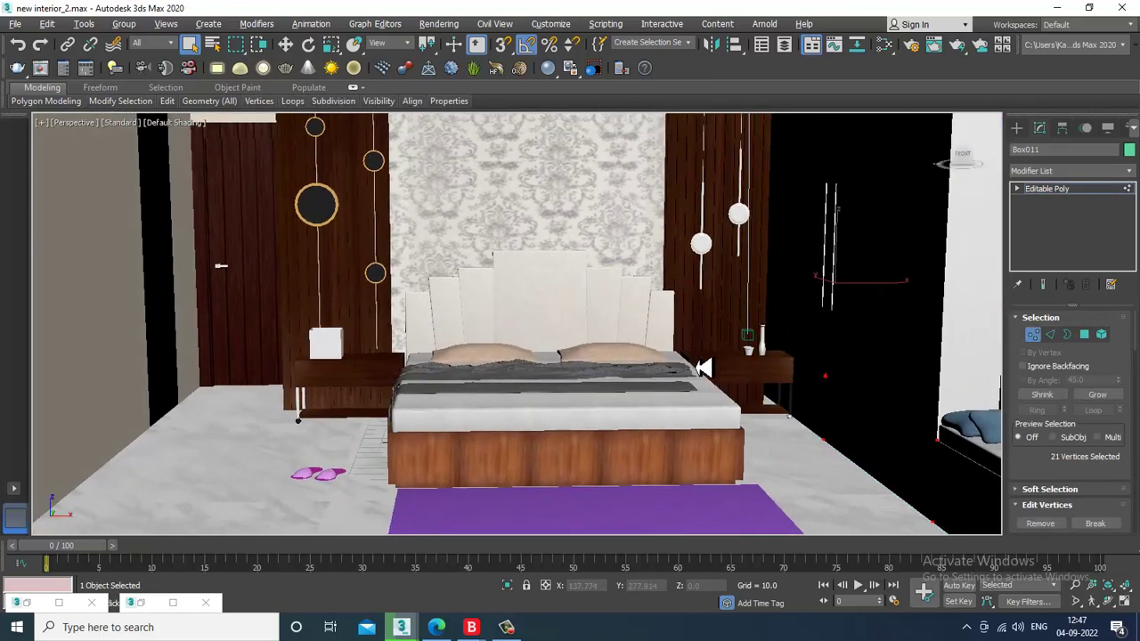
scroll(745, 249, up, 4)
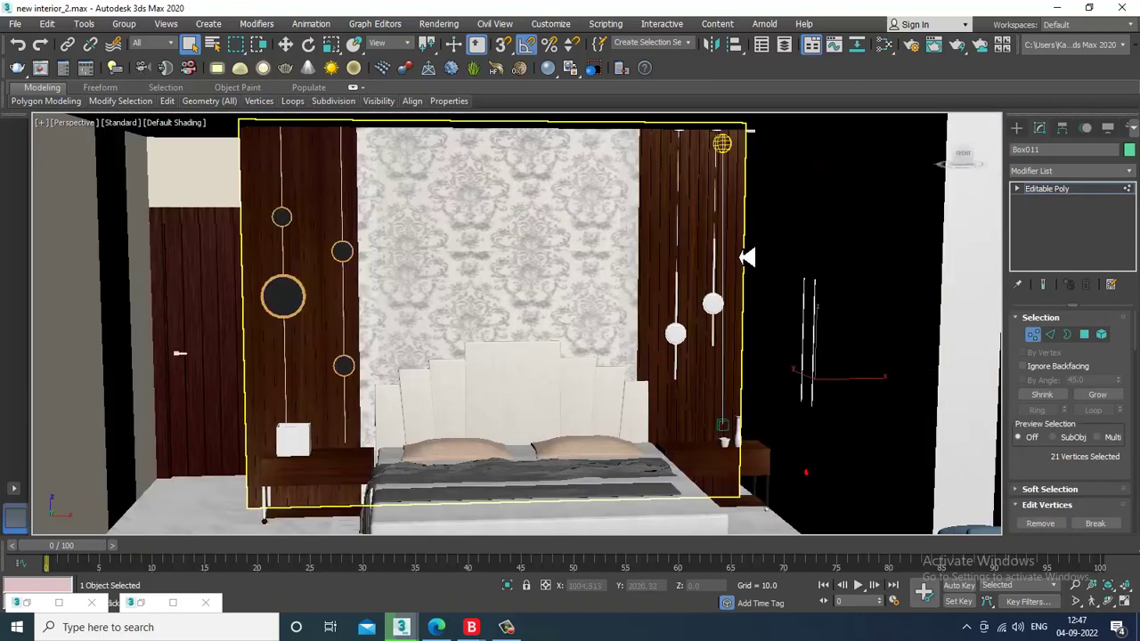
click(729, 150)
click(726, 155)
scroll(695, 419, up, 3)
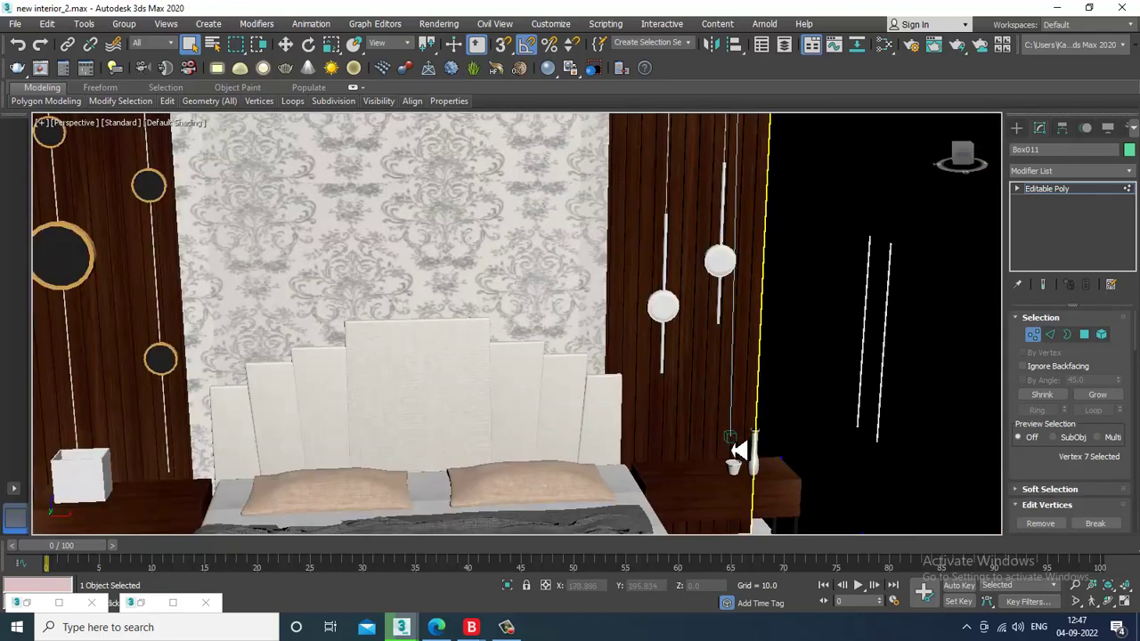
scroll(761, 311, down, 3)
key(w)
scroll(765, 245, down, 2)
mouse_move(766, 252)
alt+middle_down()
mouse_move(730, 237)
mouse_move(835, 192)
mouse_move(784, 244)
mouse_move(750, 258)
alt+middle_up()
key(F3)
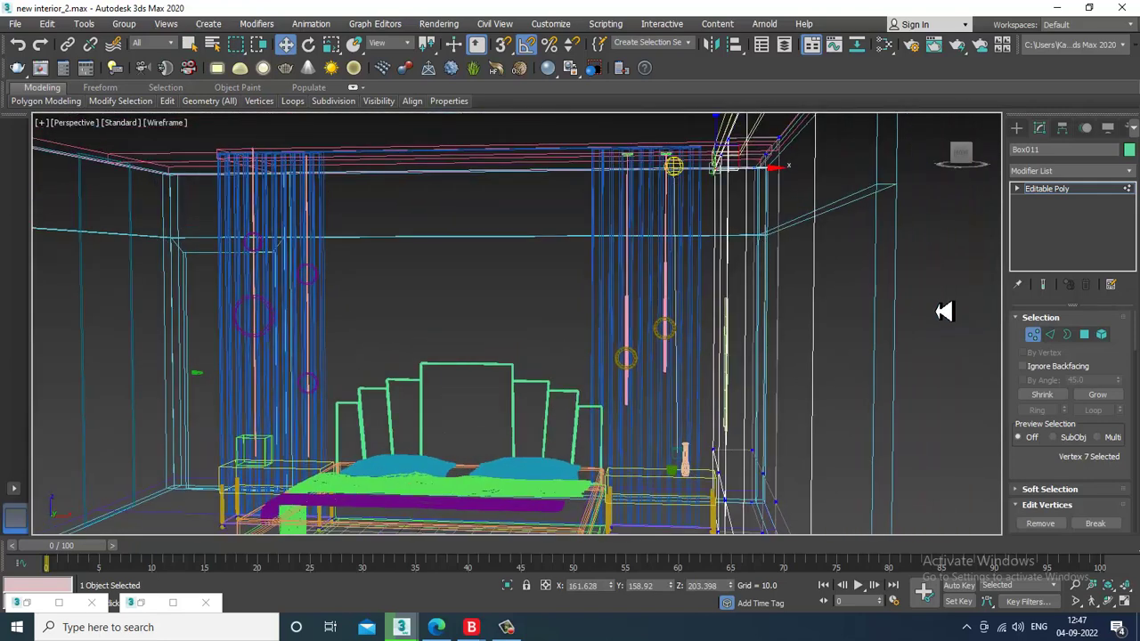
click(944, 311)
click(1084, 188)
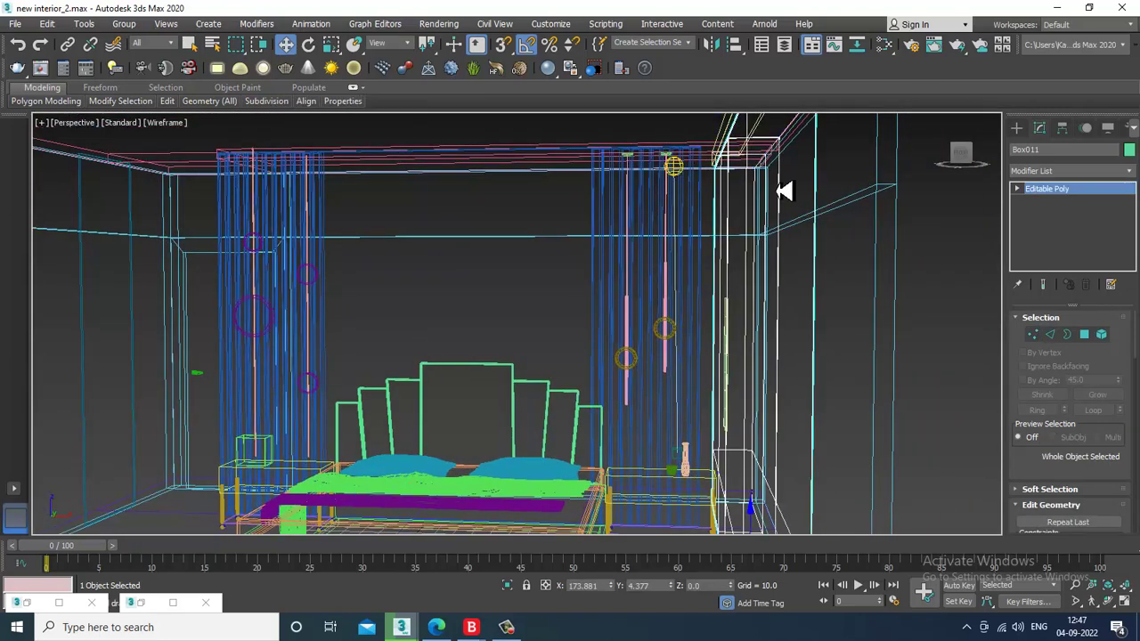
mouse_move(739, 374)
alt+middle_down()
mouse_move(745, 404)
mouse_move(722, 366)
alt+middle_up()
key(F3)
scroll(691, 383, up, 2)
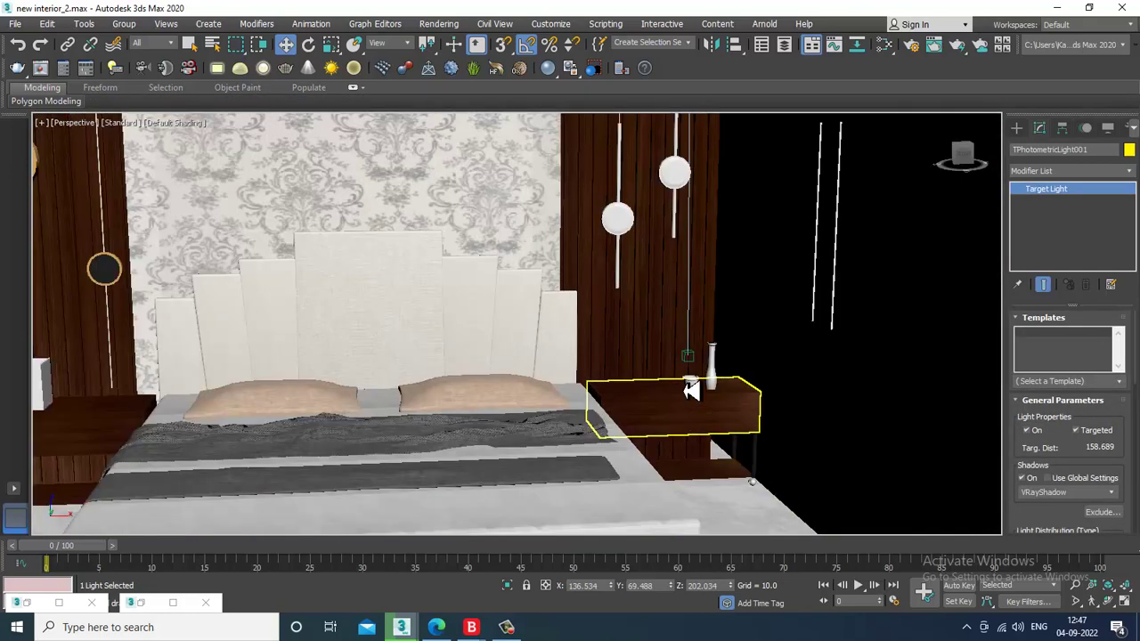
Select the photometric light above the bedside table with the vase and apply the 100W Bulb template to it.
click(690, 360)
scroll(690, 356, down, 4)
alt+middle_drag(724, 327, 756, 165)
scroll(720, 239, up, 2)
scroll(702, 206, down, 2)
alt+middle_drag(806, 283, 804, 270)
click(871, 254)
click(672, 184)
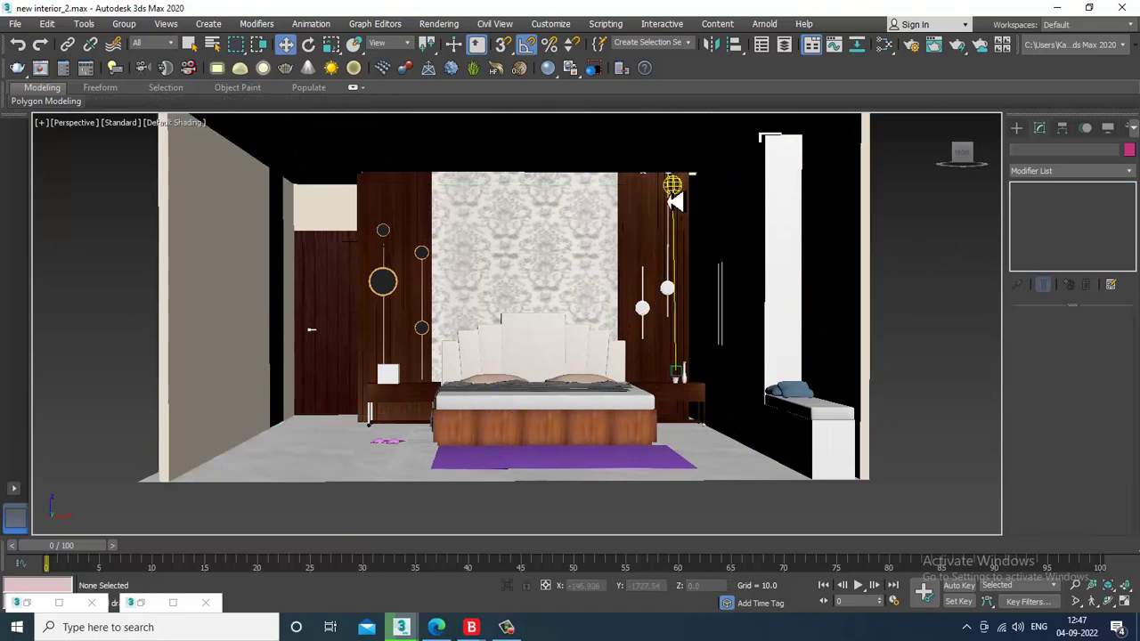
scroll(674, 184, up, 2)
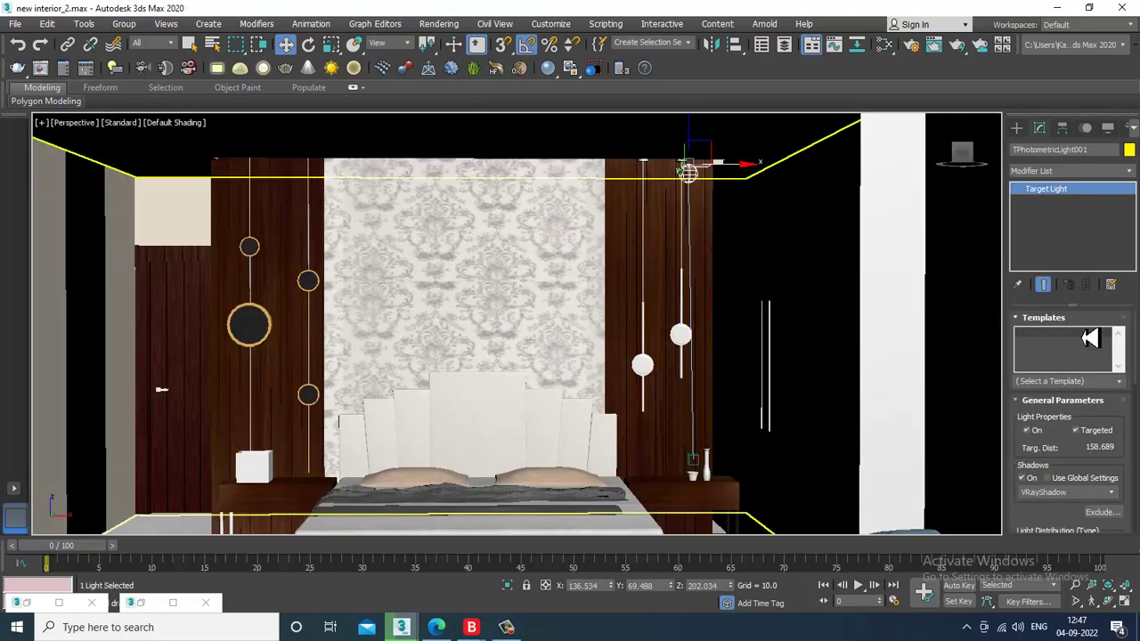
click(1118, 382)
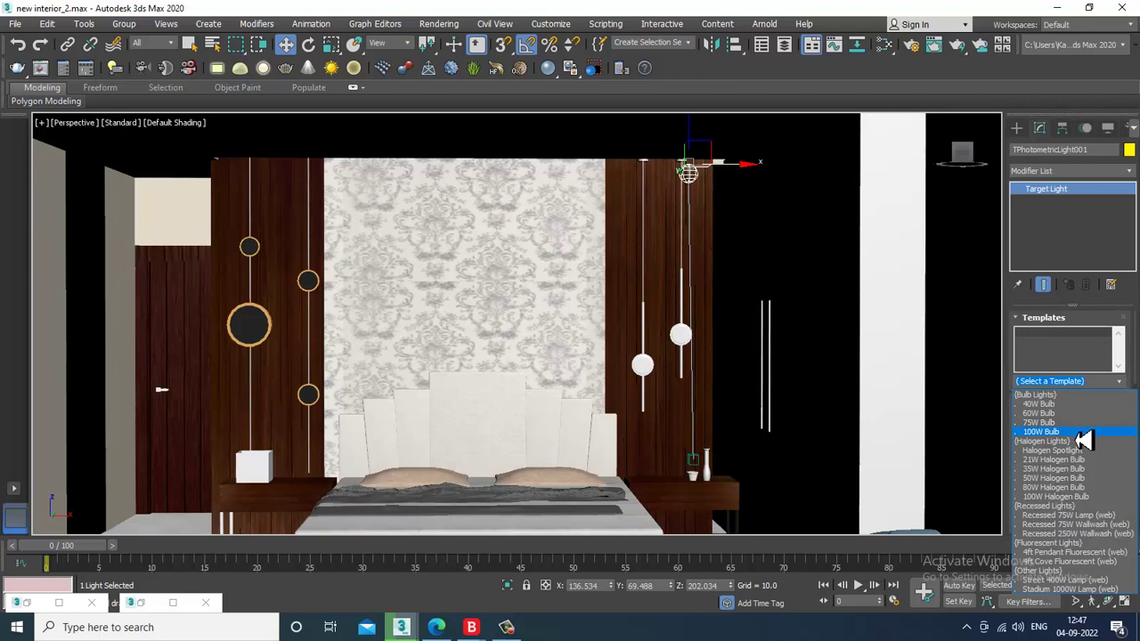
click(1080, 432)
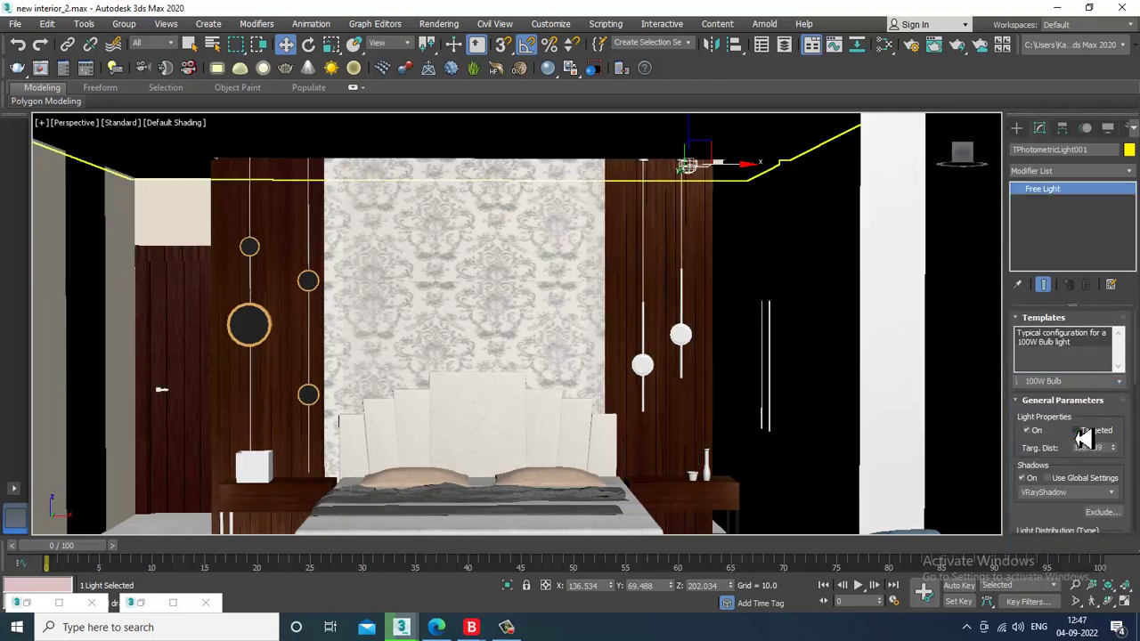
Make the selected bulb light targeted and set its light distribution to Uniform Diffuse.
click(1092, 432)
scroll(1064, 454, down, 3)
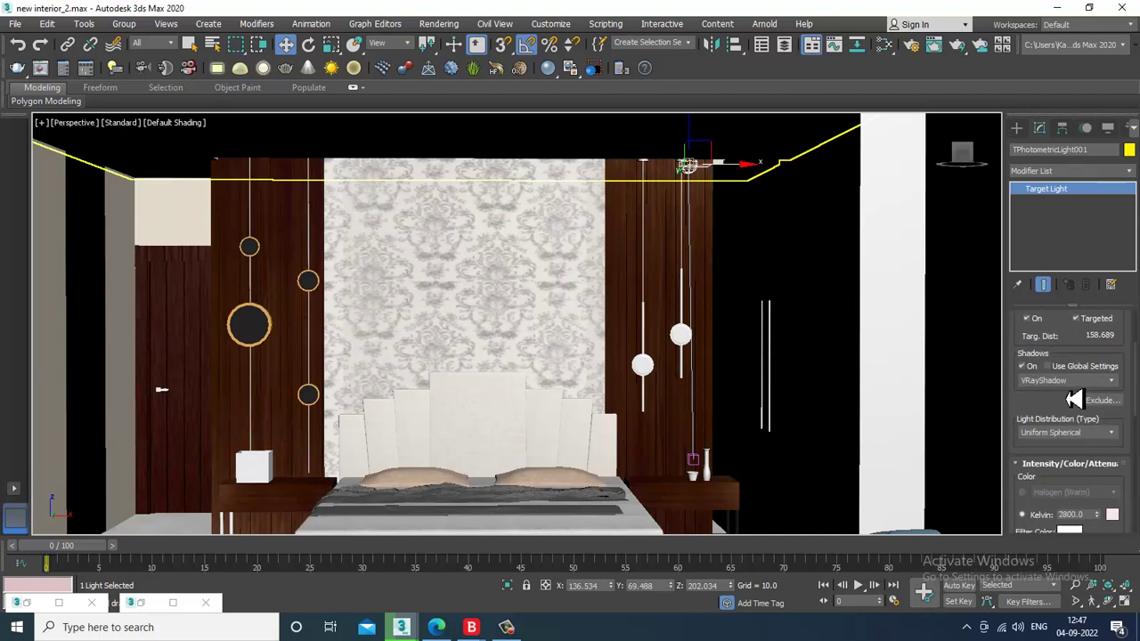
click(1067, 433)
click(1064, 453)
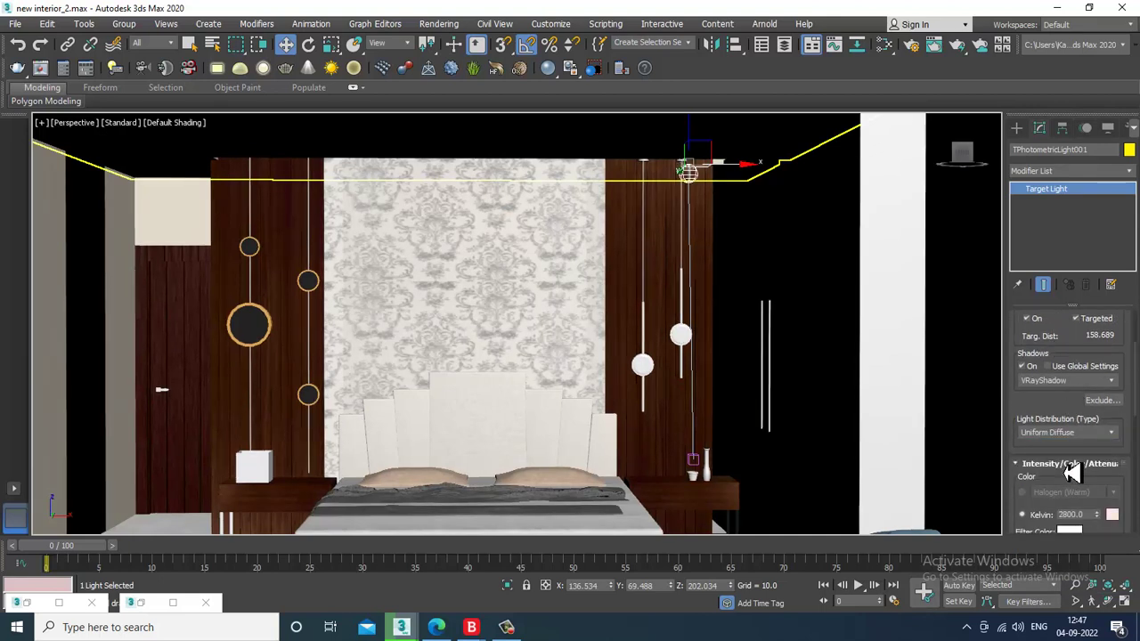
Start a V-Ray IPR preview in the perspective viewport to see the light's effect.
scroll(1068, 503, down, 3)
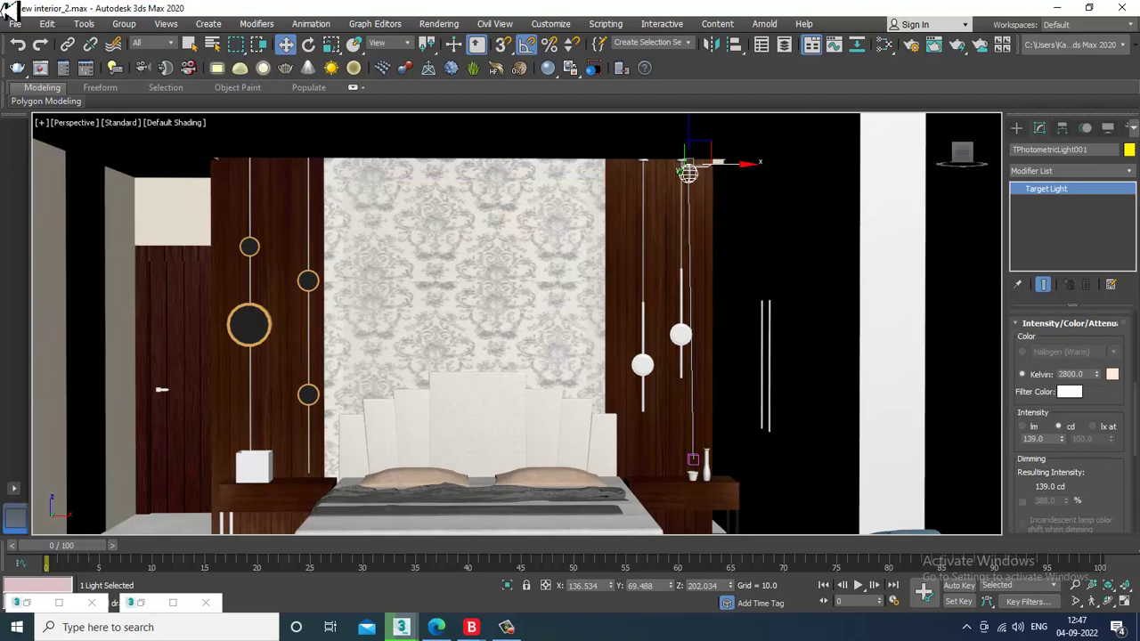
click(118, 123)
click(119, 133)
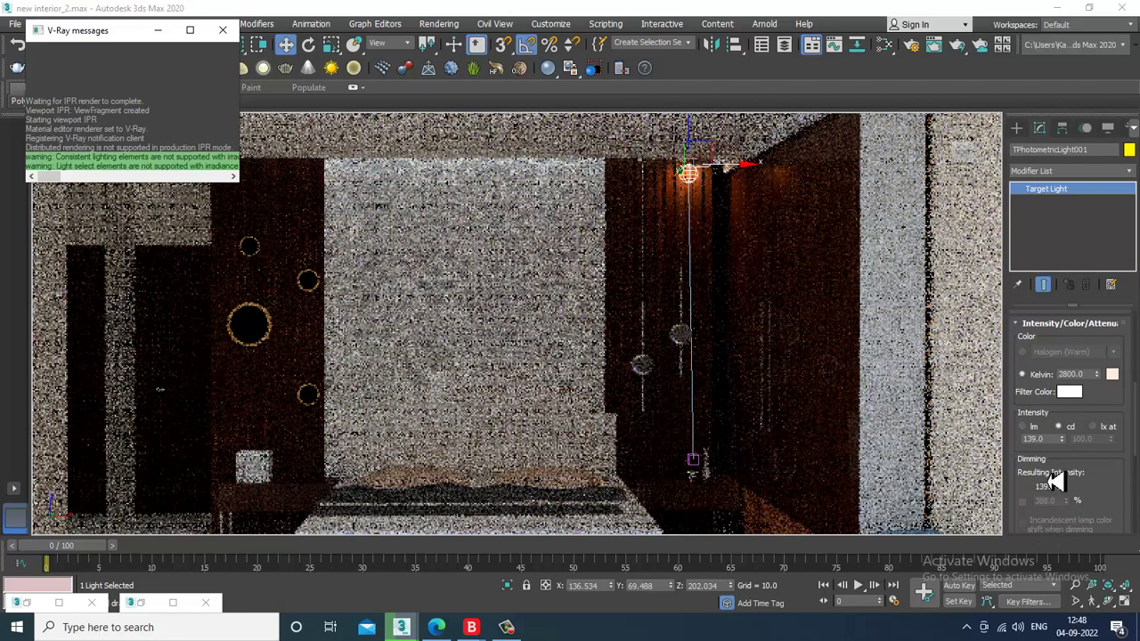
Try the Halogen (Warm) color preset on the light with an intensity of 1083 cd.
click(1022, 352)
click(1111, 353)
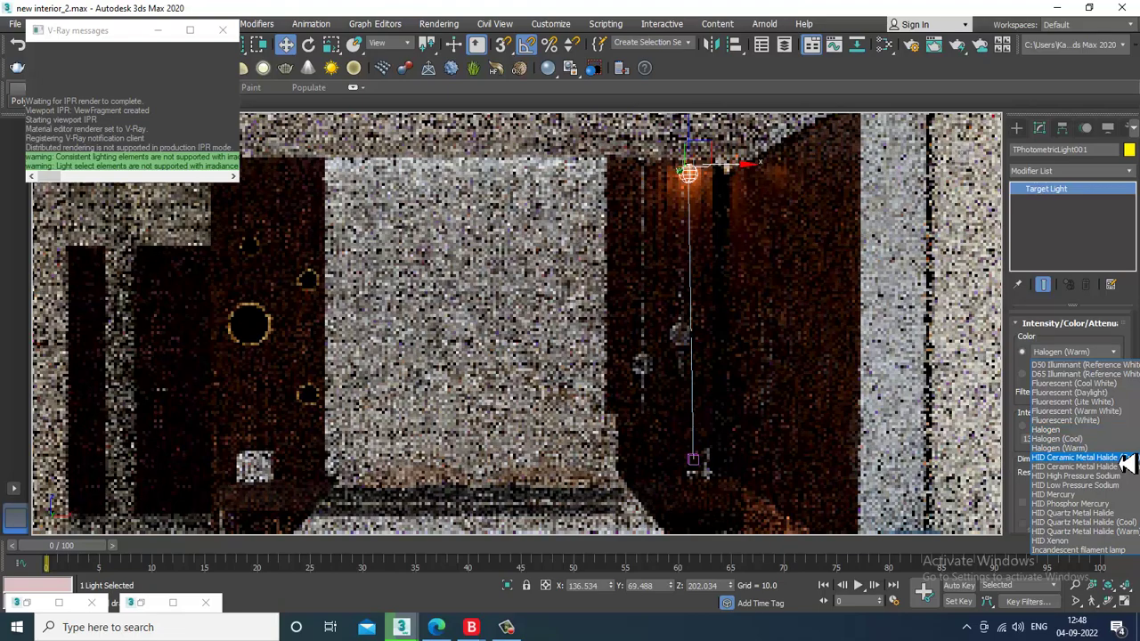
click(1093, 448)
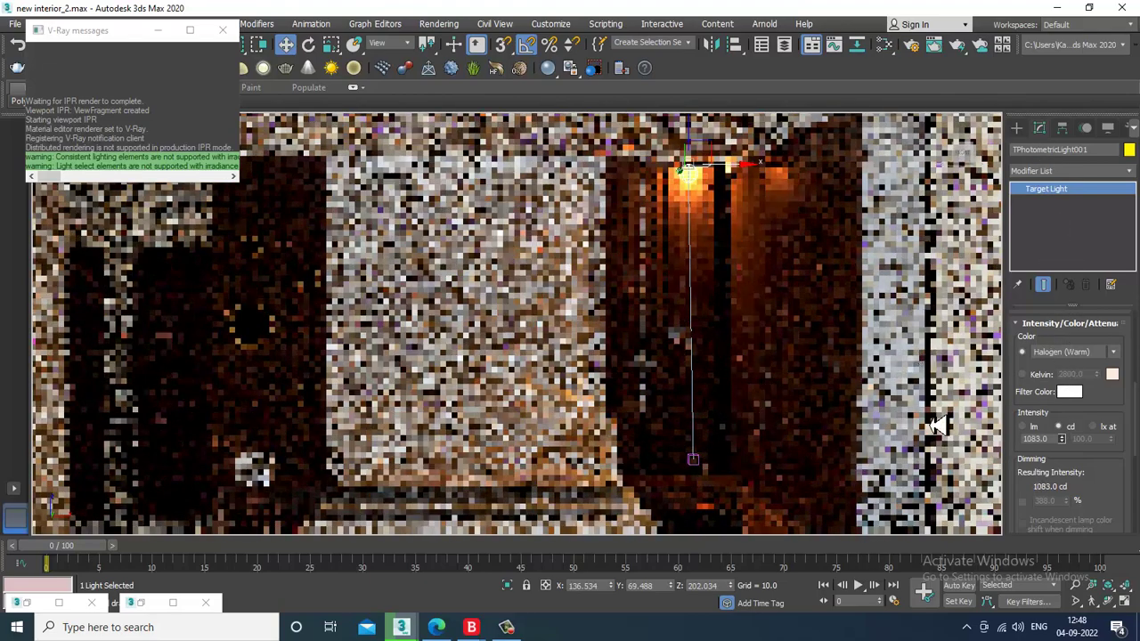
Set the light's color by temperature to 6076 Kelvin and its intensity to 892 cd.
click(1022, 374)
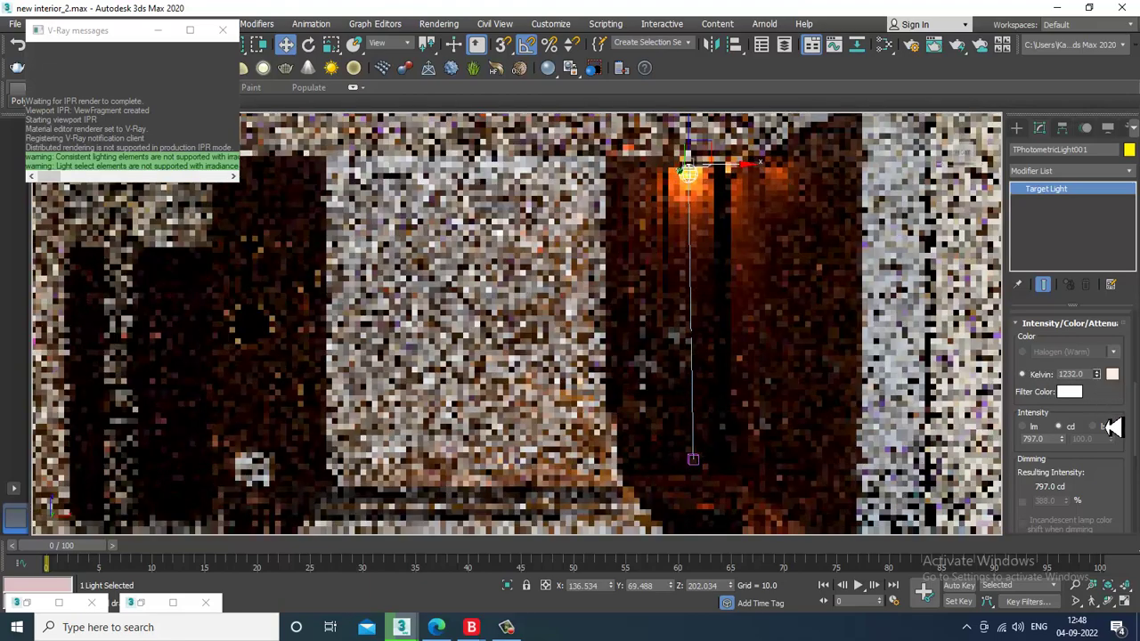
drag(1117, 452, 1104, 304)
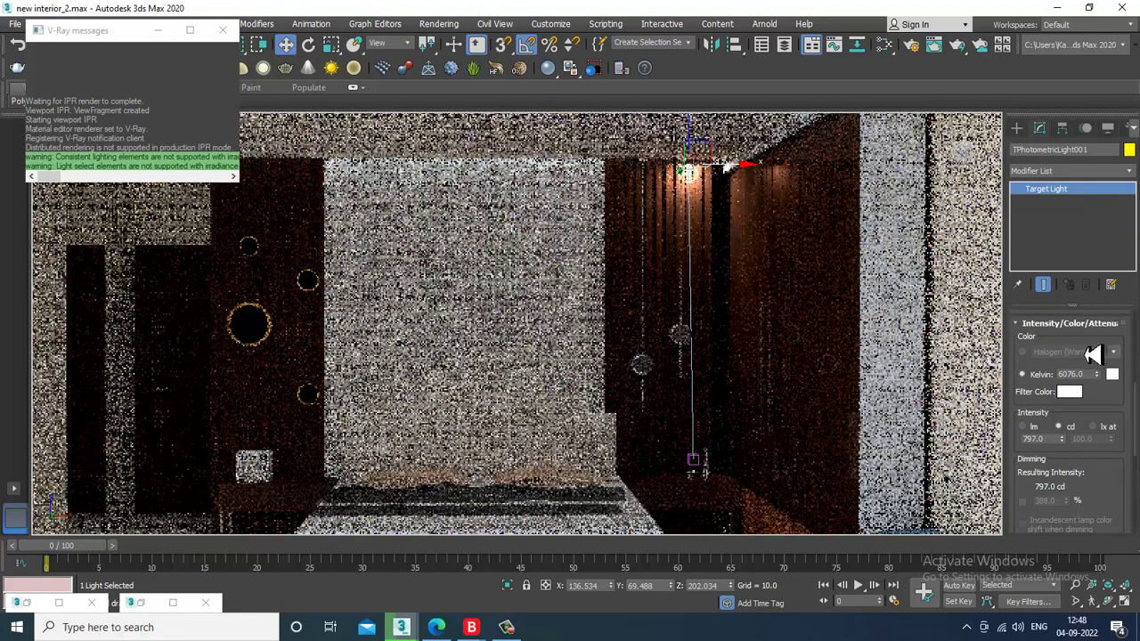
drag(1061, 440, 1056, 370)
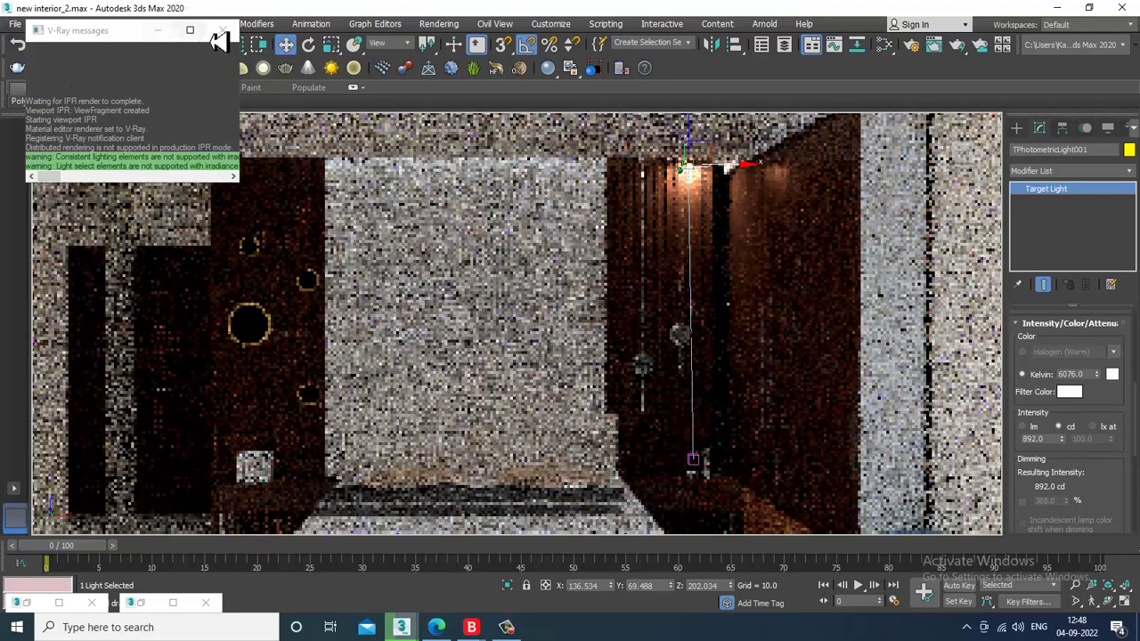
Close the V-Ray messages window and turn off V-Ray IPR in the viewport.
click(230, 32)
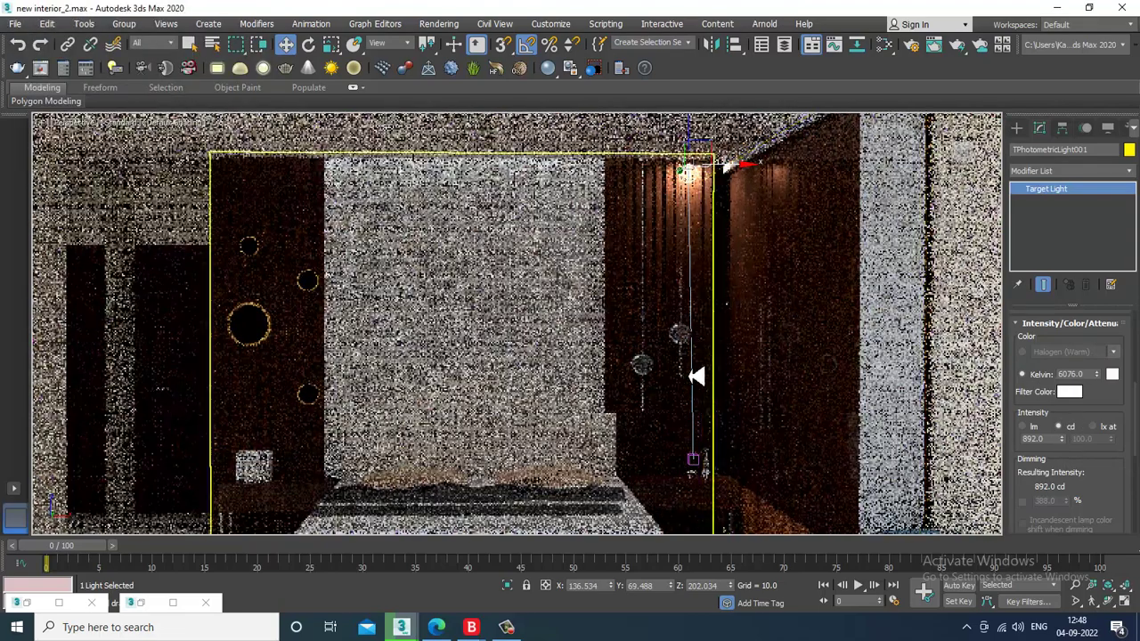
click(126, 123)
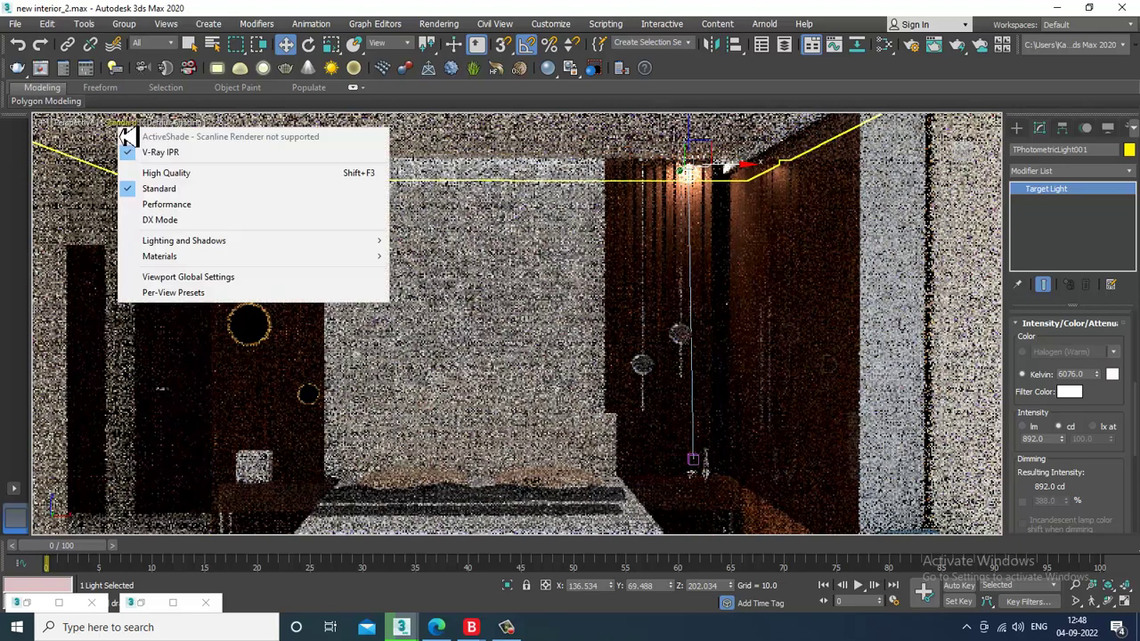
click(181, 153)
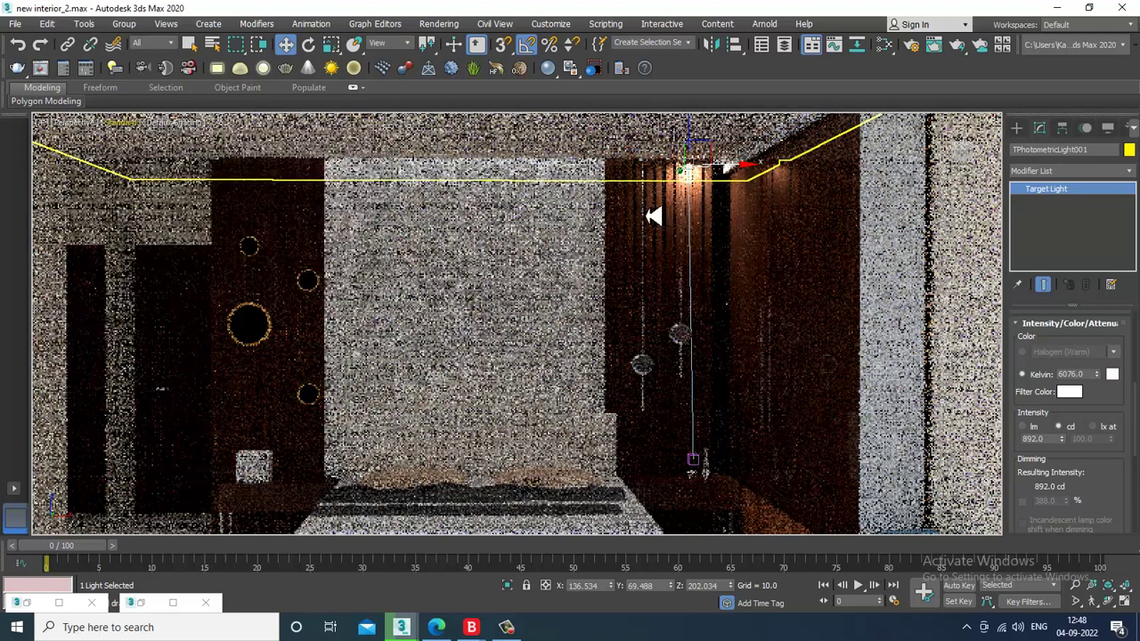
Copy the photometric light with its target across to the wood panel nearest the door, as one independent copy.
scroll(703, 465, down, 6)
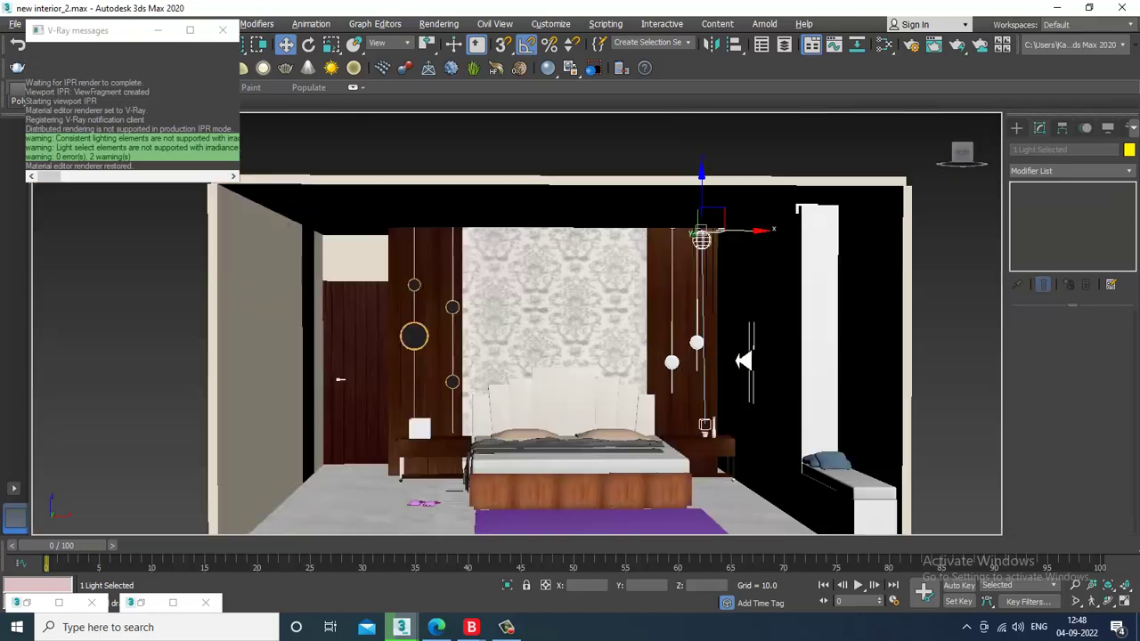
scroll(717, 239, up, 3)
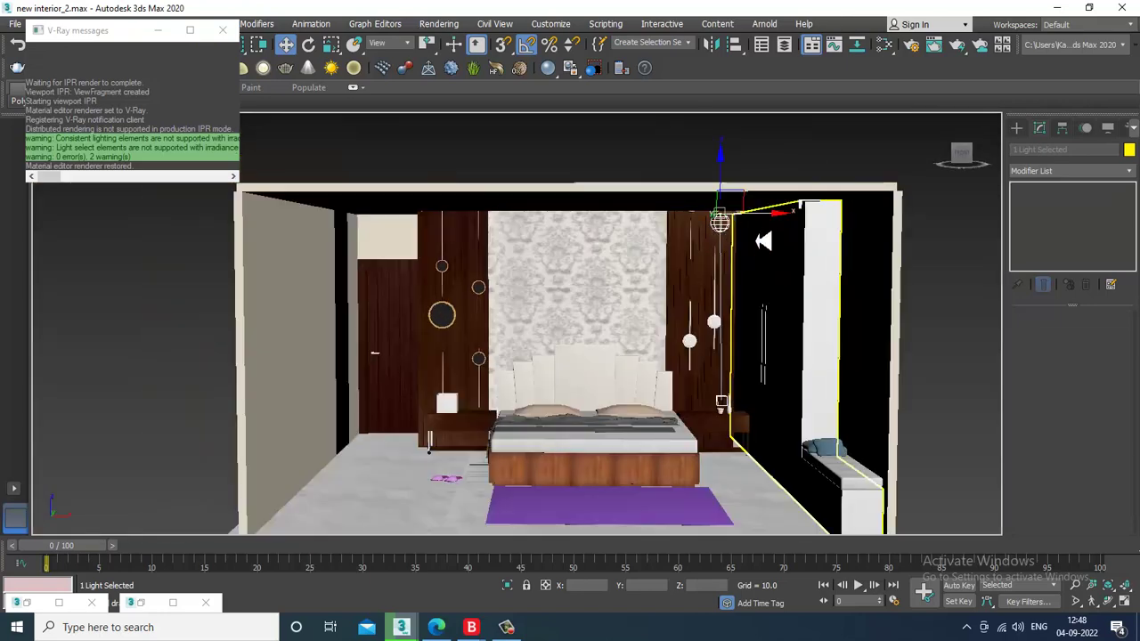
shift+drag(768, 221, 521, 266)
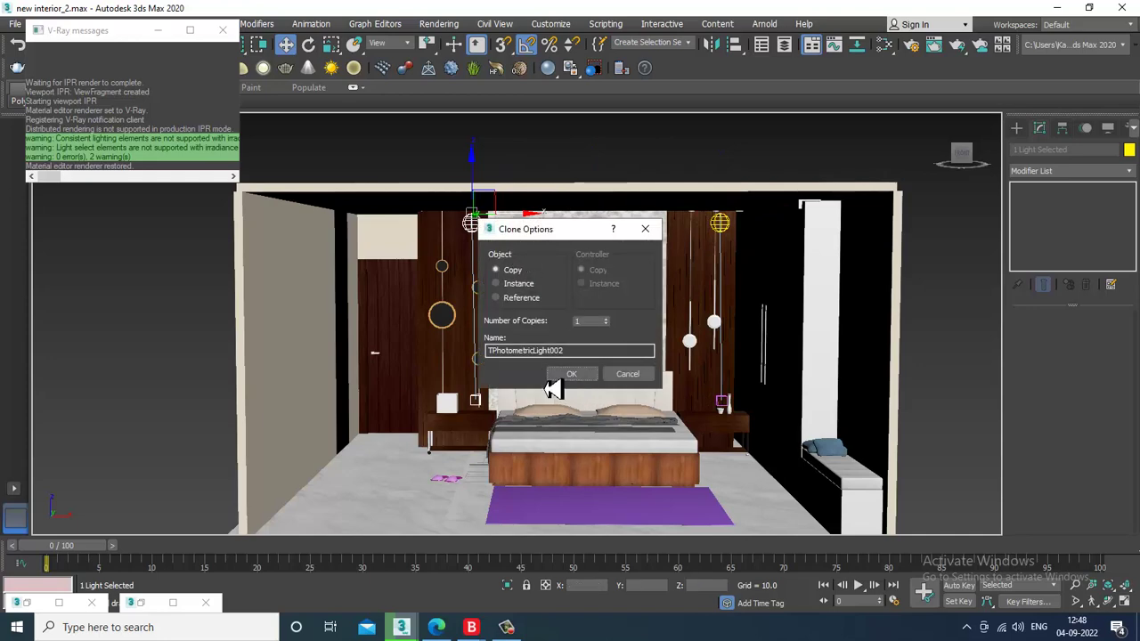
click(559, 374)
Glance at the design-3.jpeg reference and make another copy of the light over the large round mirror's hanging line.
click(26, 603)
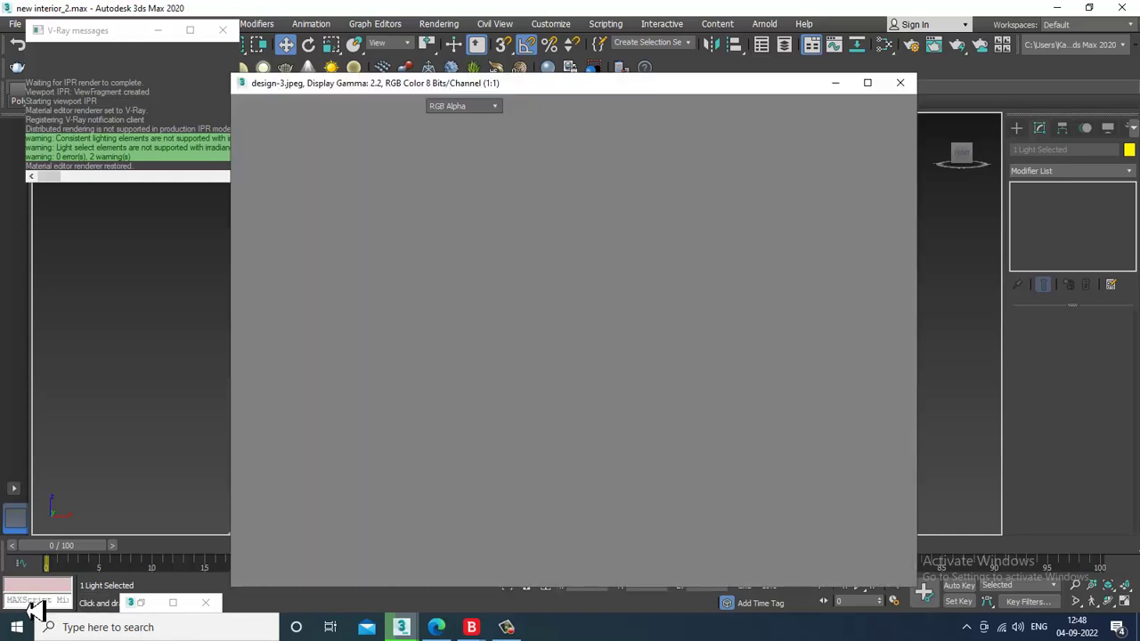
click(835, 83)
scroll(517, 244, up, 5)
scroll(593, 312, down, 3)
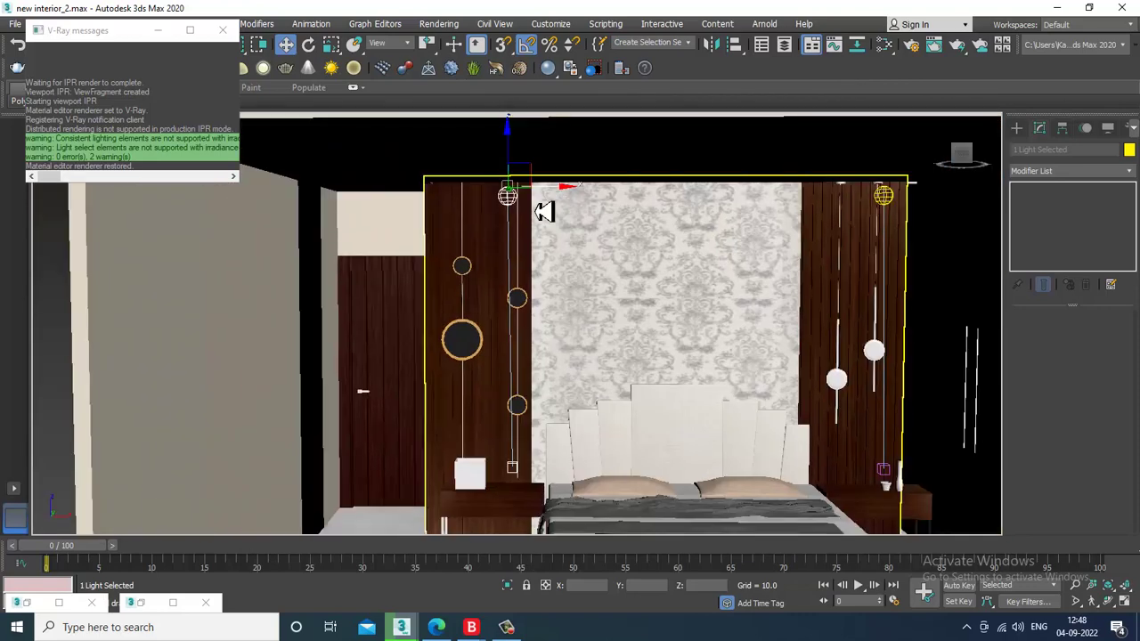
shift+drag(515, 207, 520, 208)
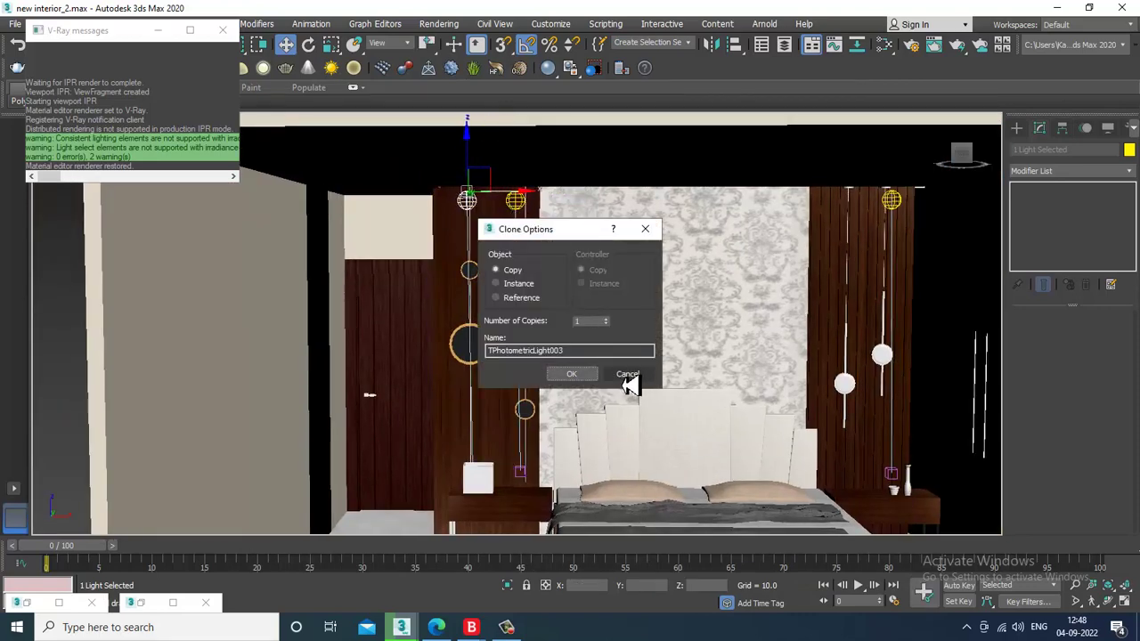
click(574, 374)
Copy the light in wireframe view to the opposite wood panel above the lower pendant lamp, and restore the shaded view.
key(F3)
drag(509, 181, 891, 211)
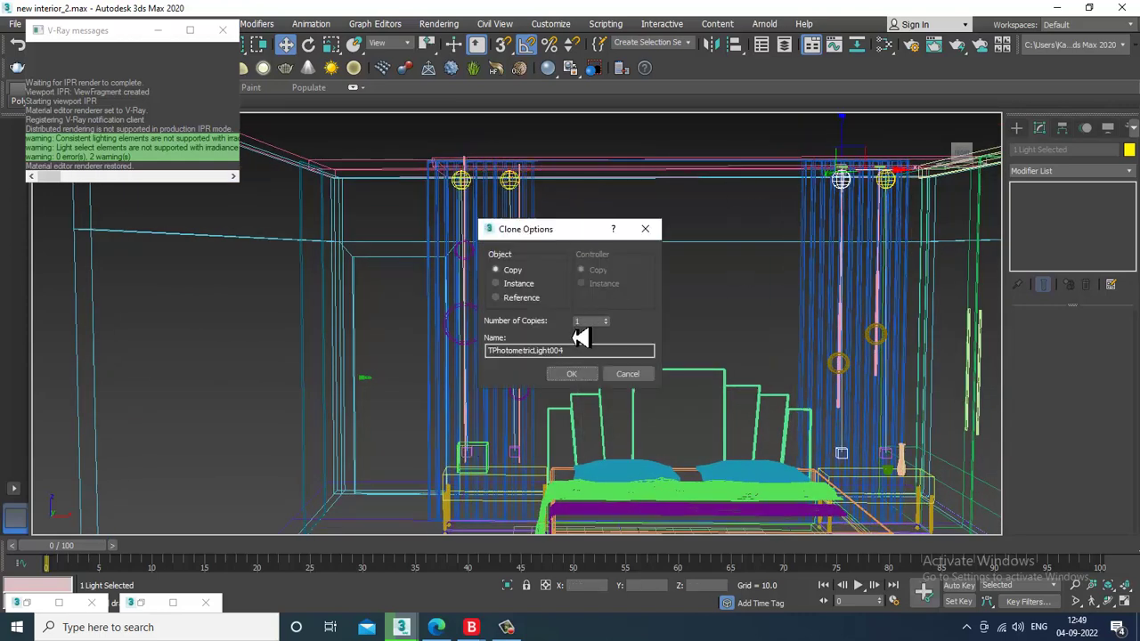
click(572, 376)
key(F3)
middle_drag(742, 342, 692, 331)
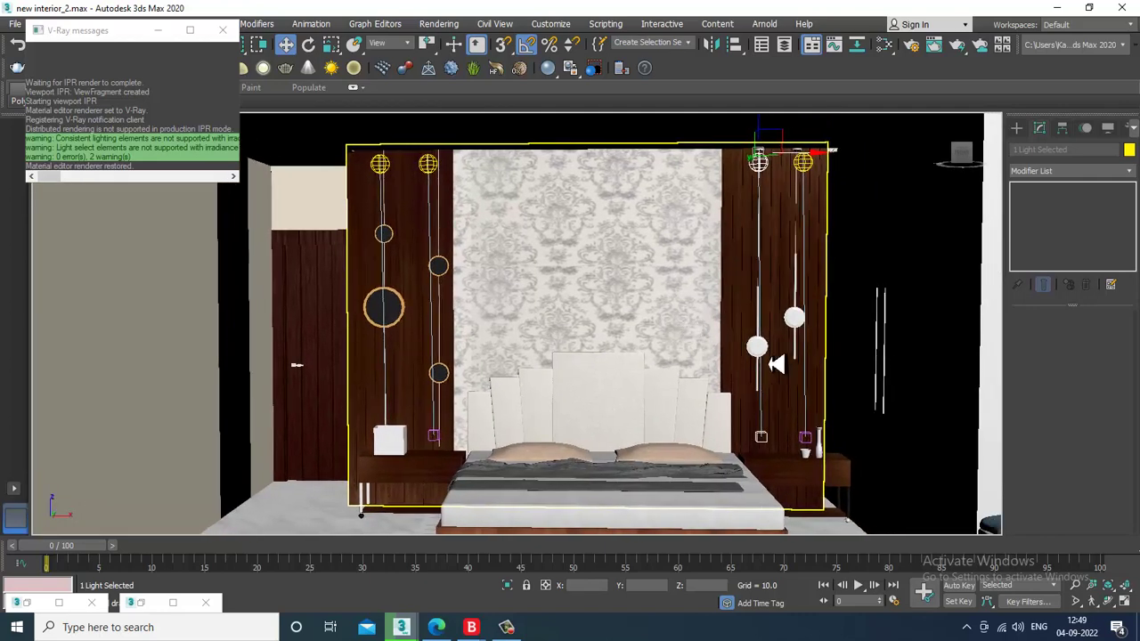
Bring up the design-3.jpeg reference window and minimize it again.
click(31, 606)
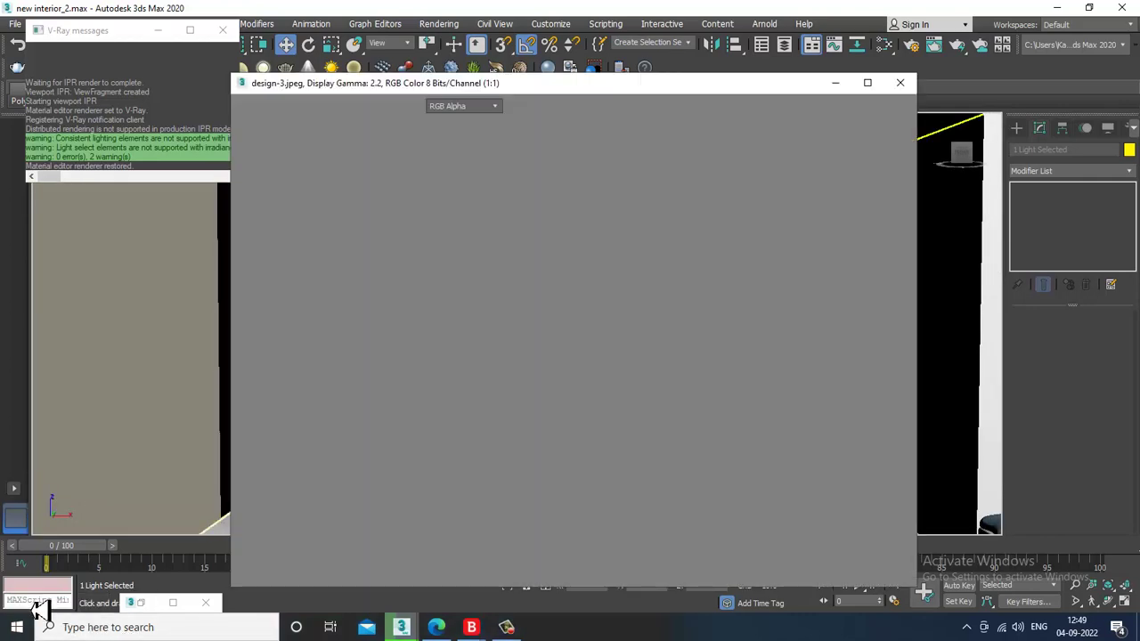
click(837, 84)
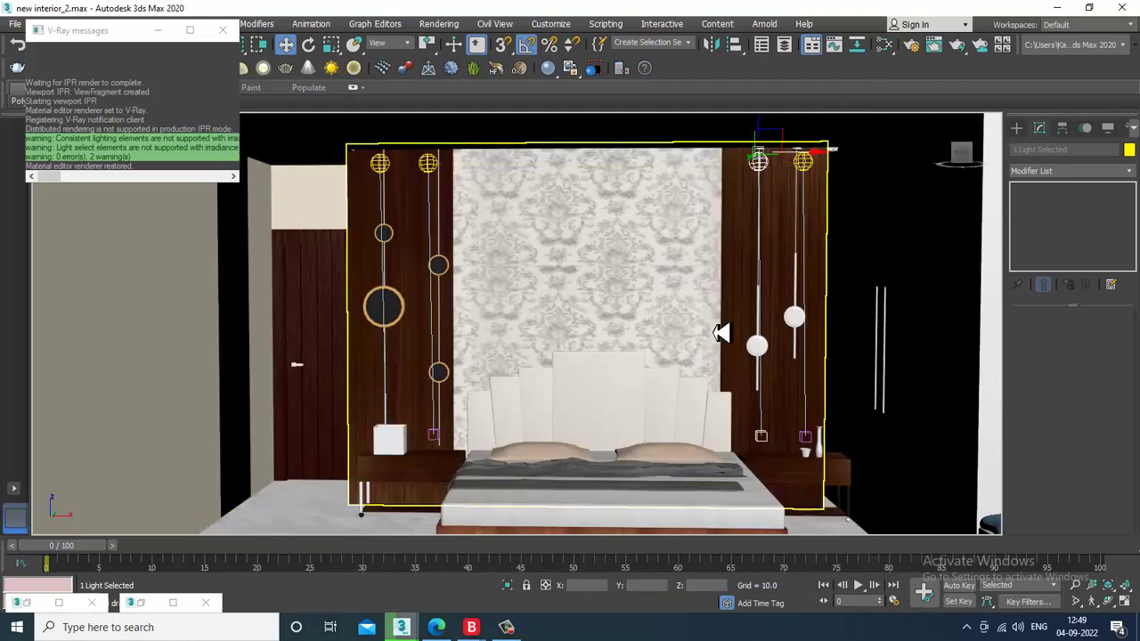
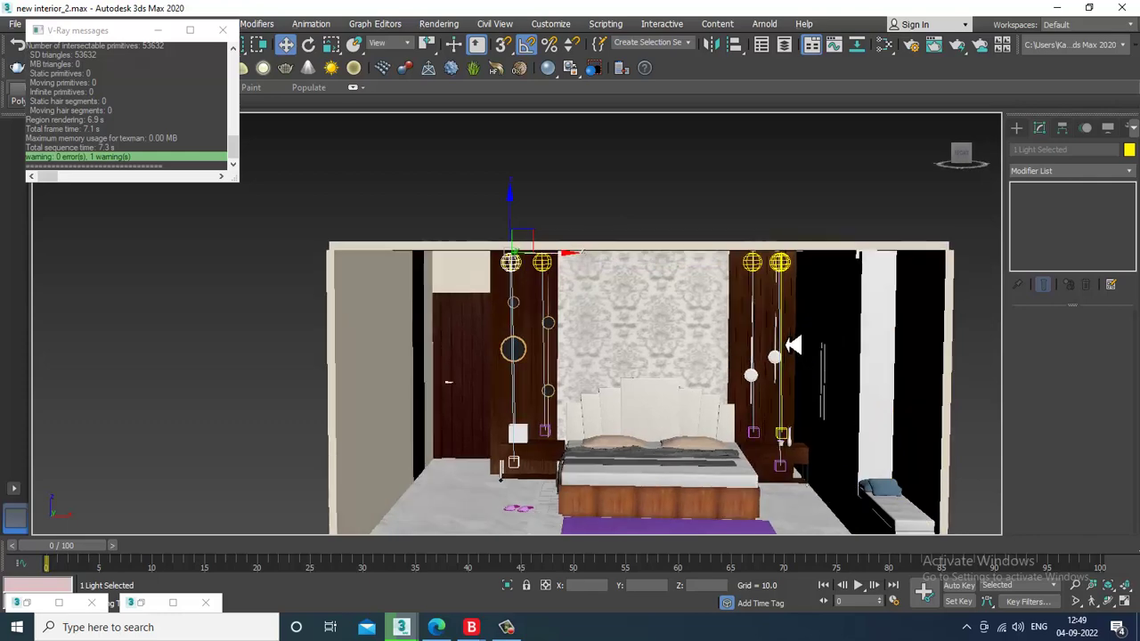
Set the render output size to HDTV (video) at 1920 x 1080, and minimize the render setup and V-Ray messages windows.
click(438, 24)
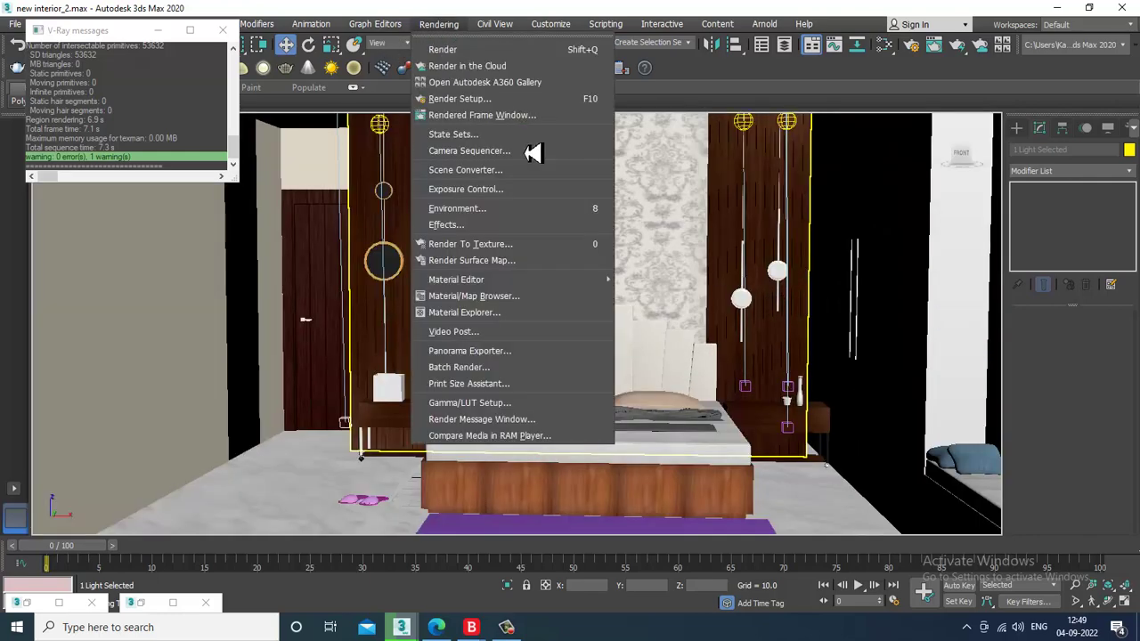
click(501, 101)
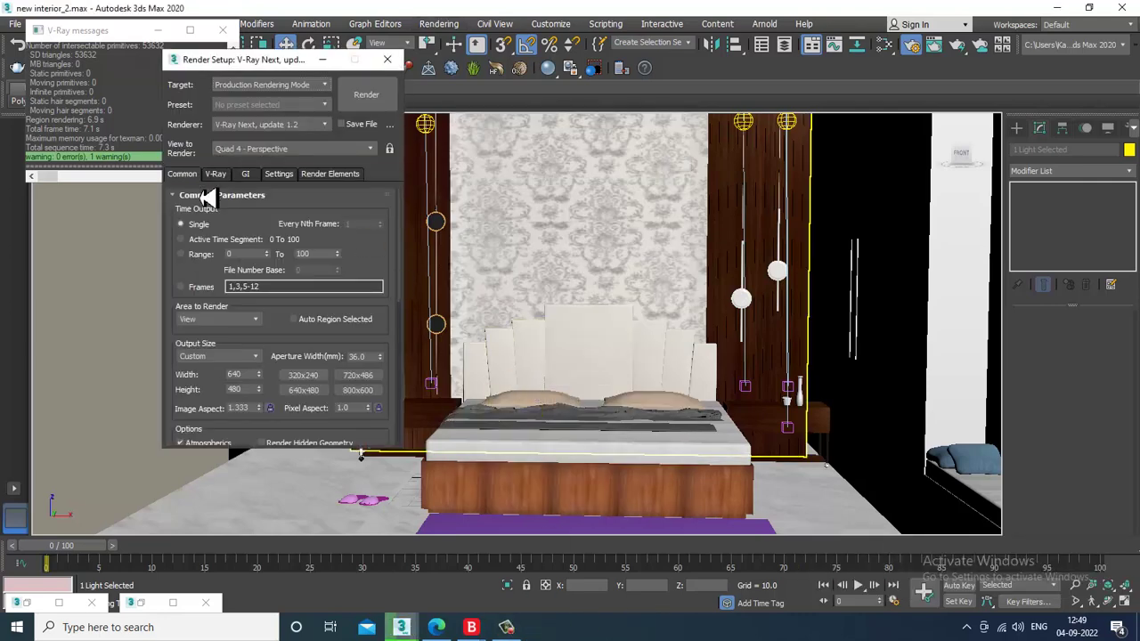
click(236, 356)
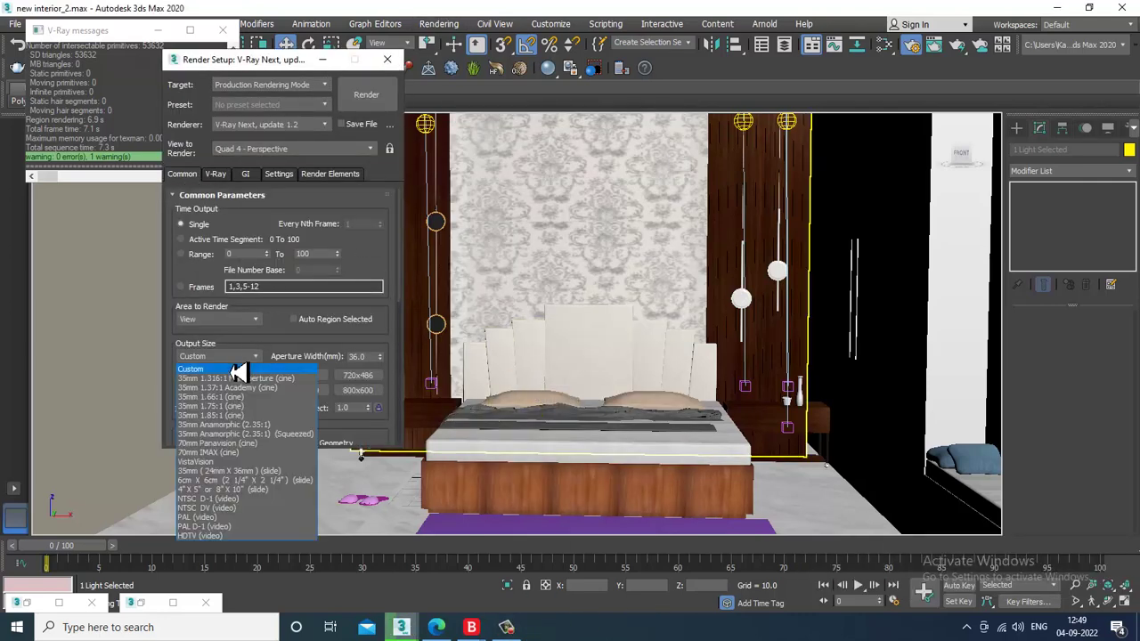
click(201, 535)
scroll(351, 414, down, 5)
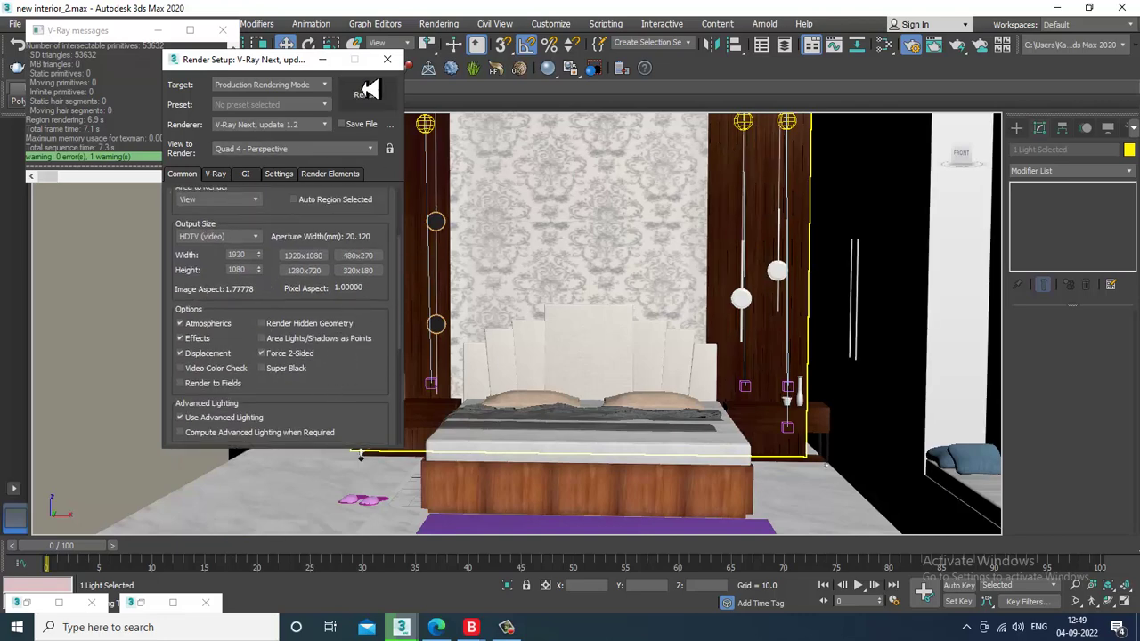
click(323, 59)
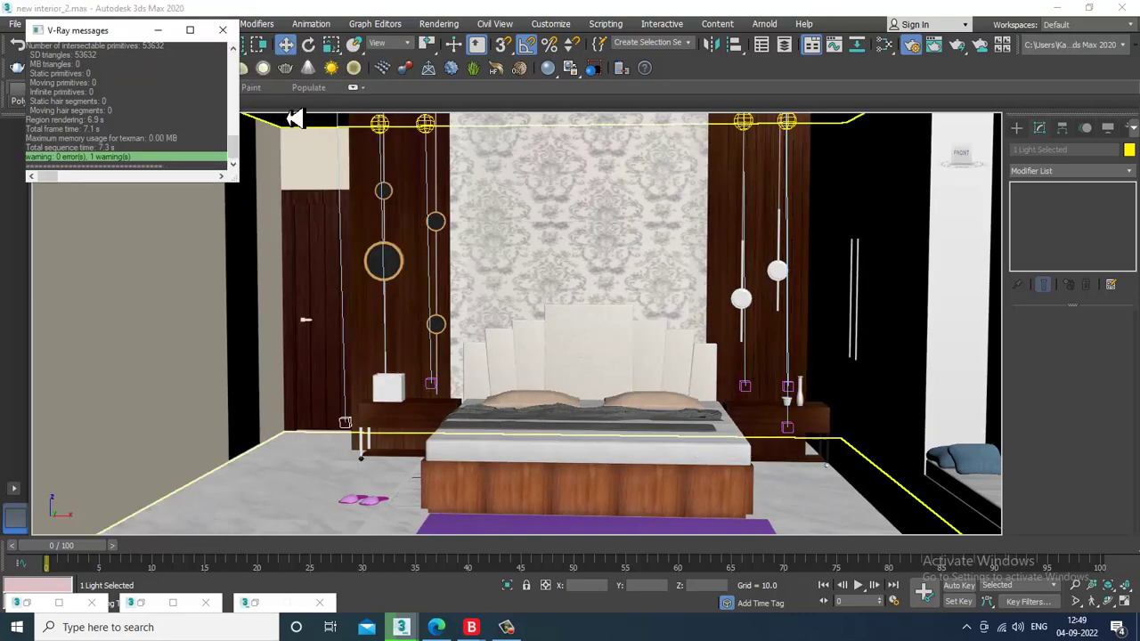
click(157, 30)
Test-render the perspective view framed on the bed wall and both wood panels, and close the frame buffer.
scroll(761, 416, up, 3)
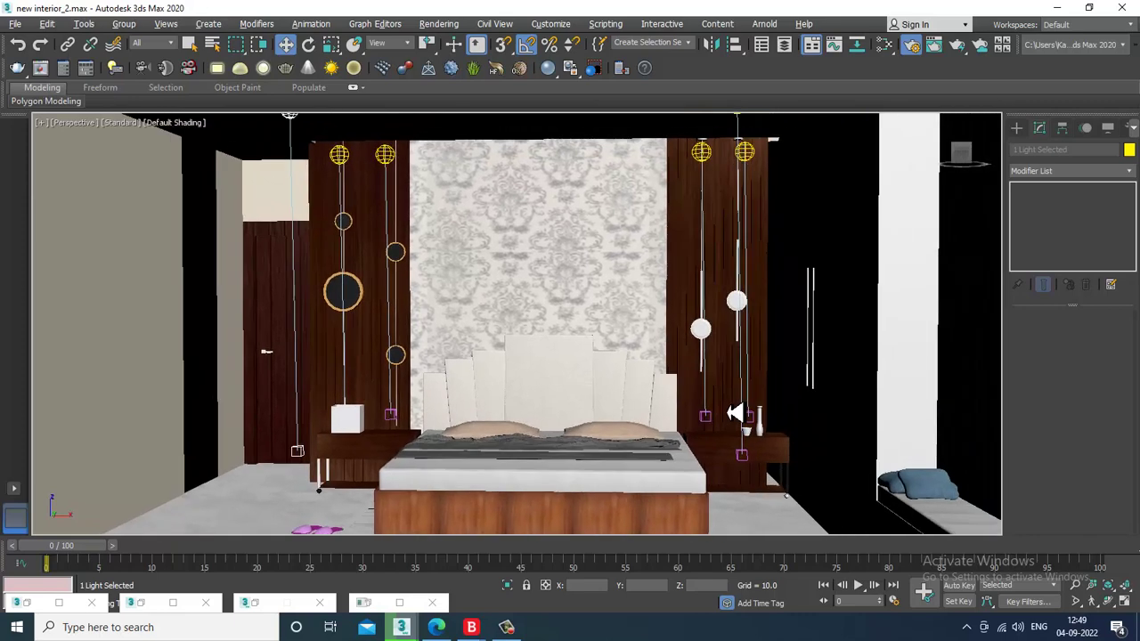
alt+middle_drag(746, 388, 712, 374)
click(435, 25)
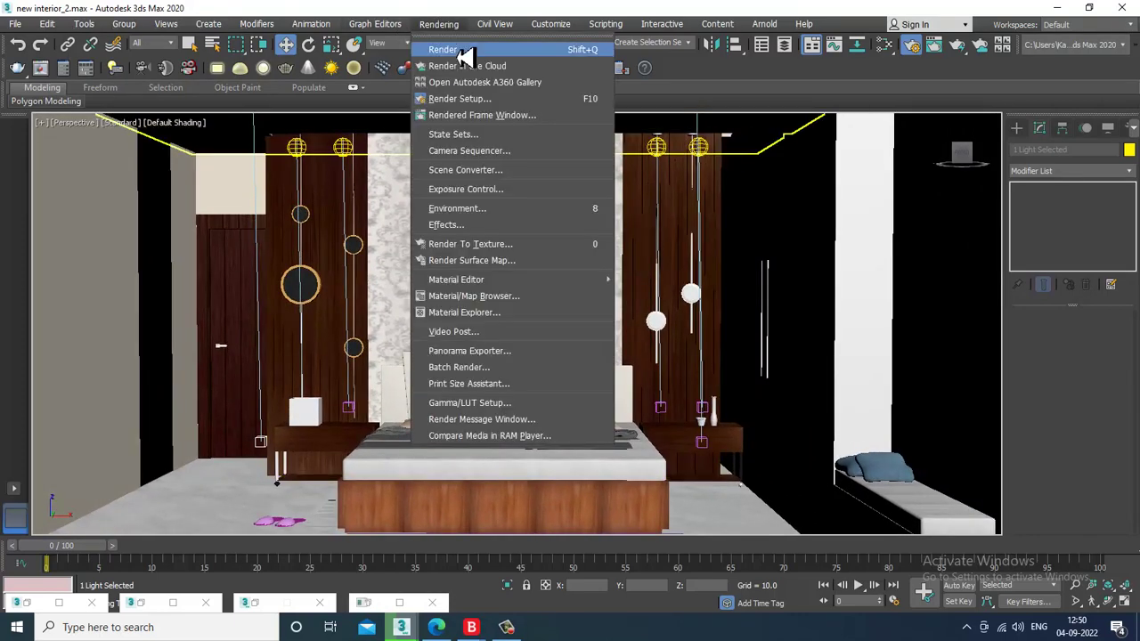
click(433, 46)
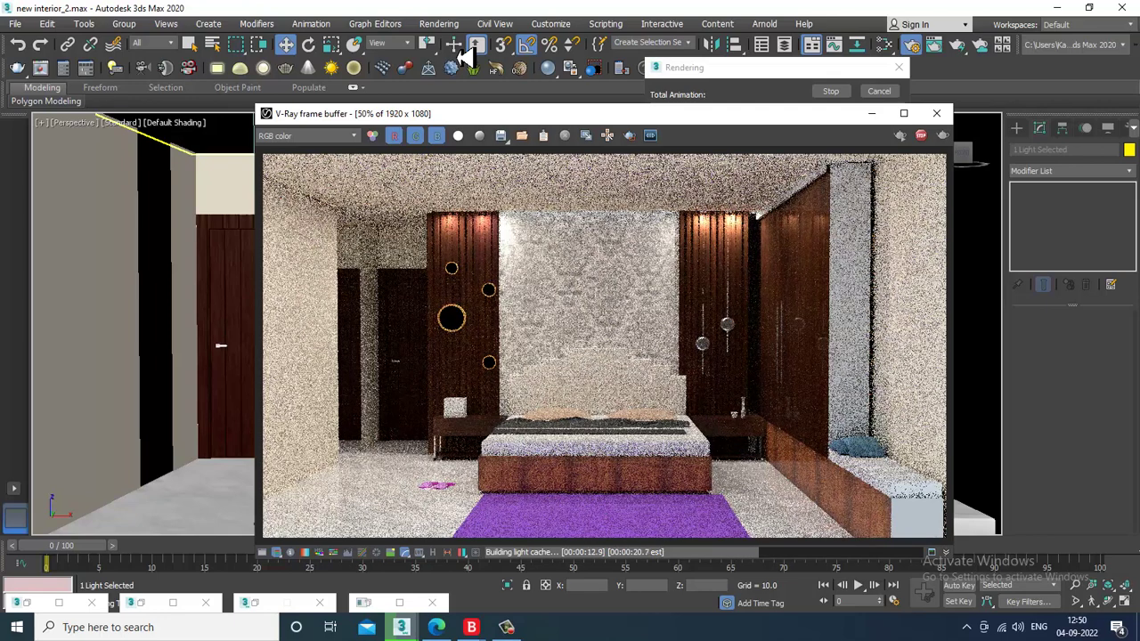
click(937, 114)
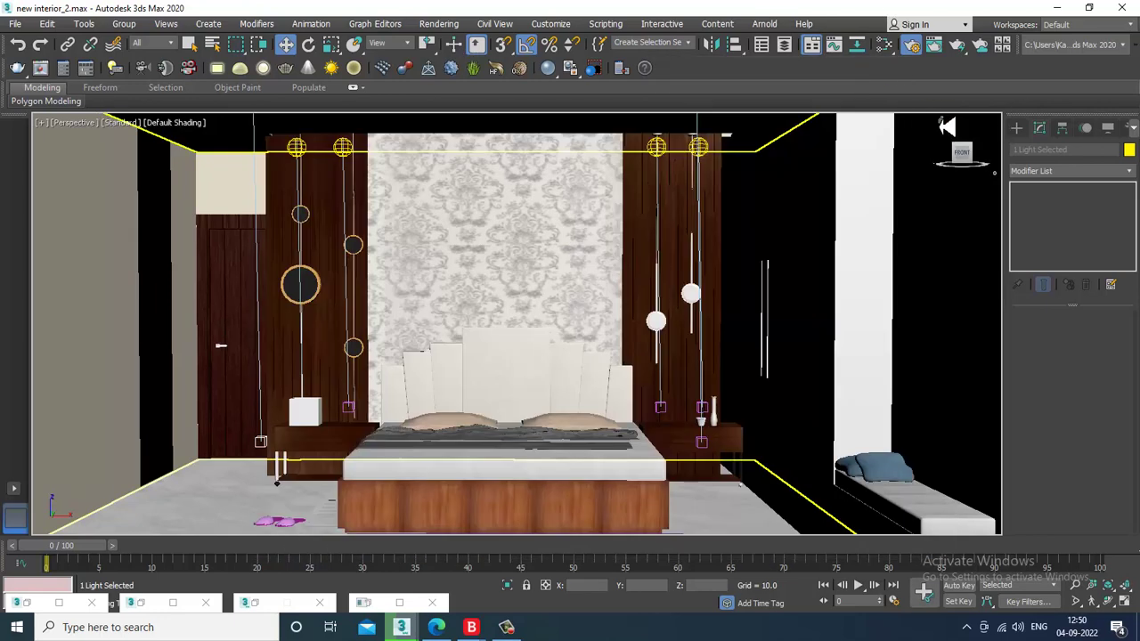
Change the environment background color to pure white (255, 255, 255).
click(441, 24)
click(510, 225)
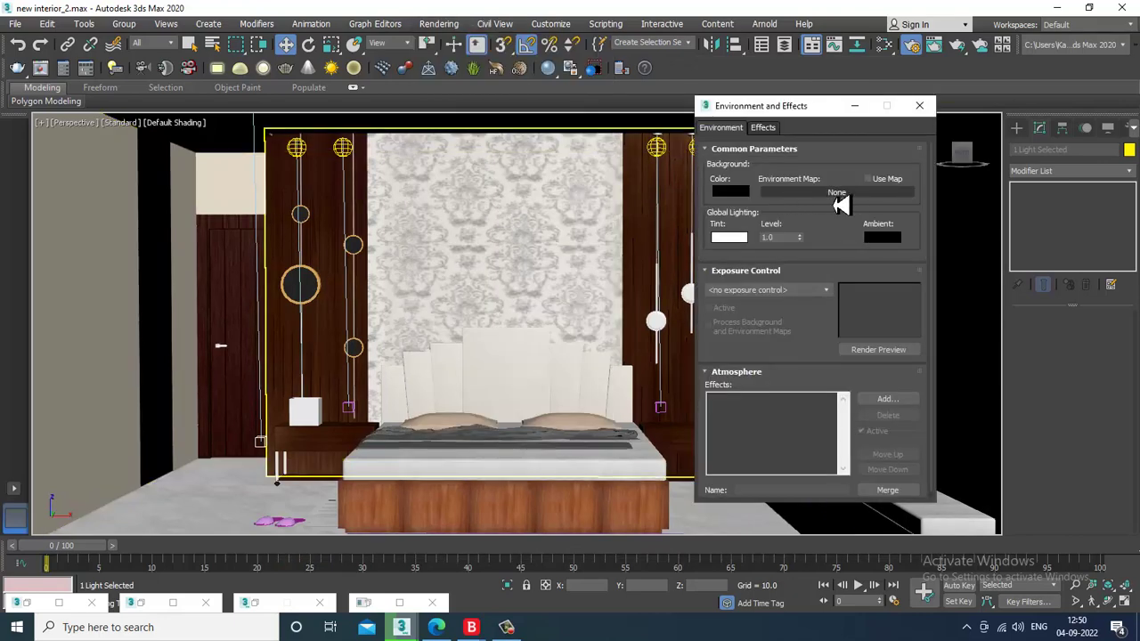
click(730, 192)
drag(436, 168, 433, 211)
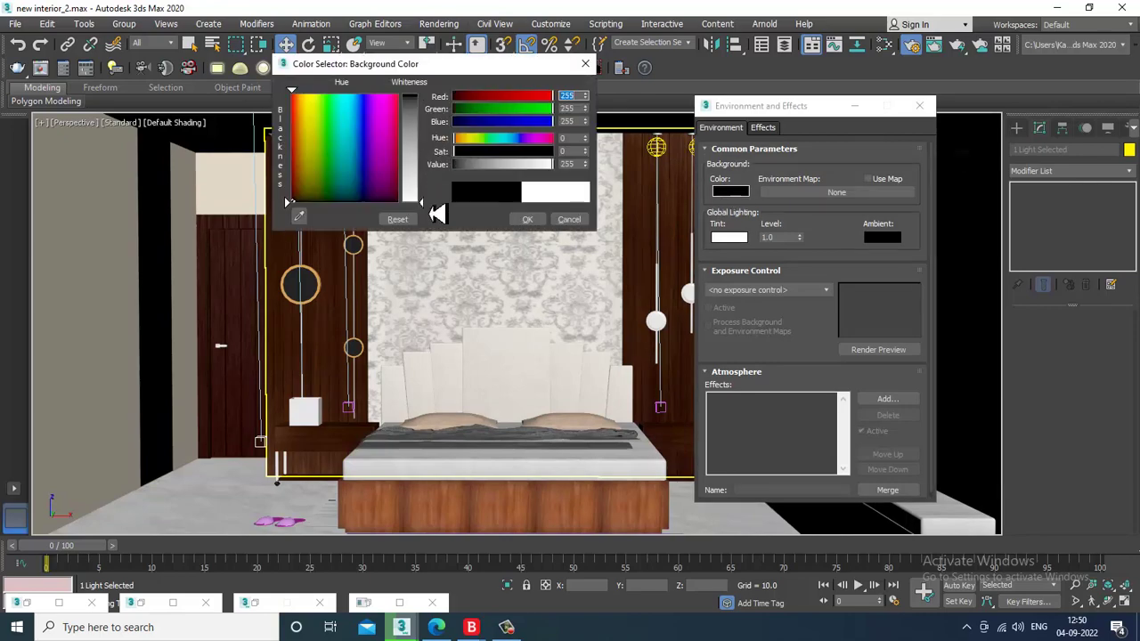
click(527, 219)
Render the perspective view with the white background, close the frame buffer and minimize the environment settings.
click(438, 24)
click(445, 49)
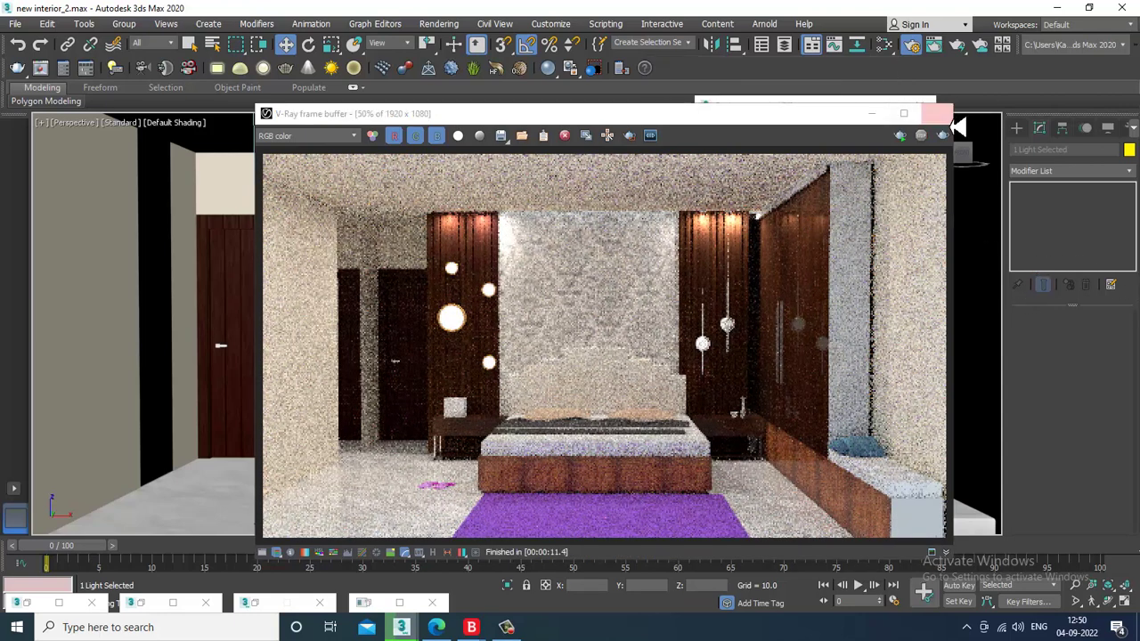
click(936, 114)
click(848, 111)
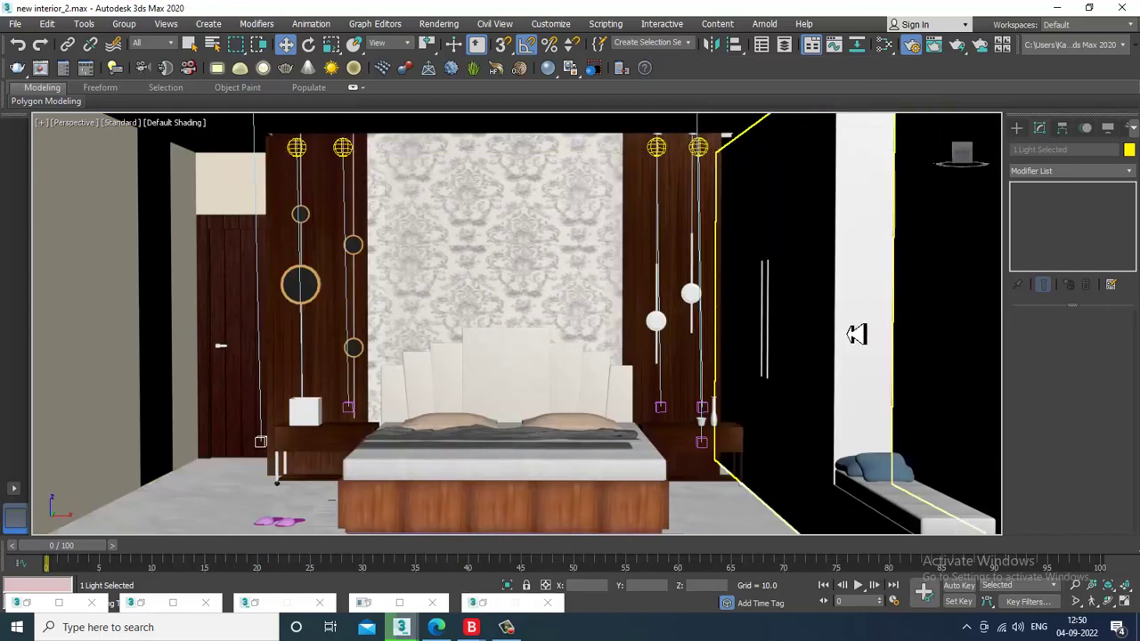
Inspect the wardrobe side of the room and compare it with the ceiling lights in the design-3.jpeg reference.
click(864, 318)
scroll(871, 308, down, 3)
alt+middle_drag(873, 307, 706, 349)
scroll(706, 349, up, 4)
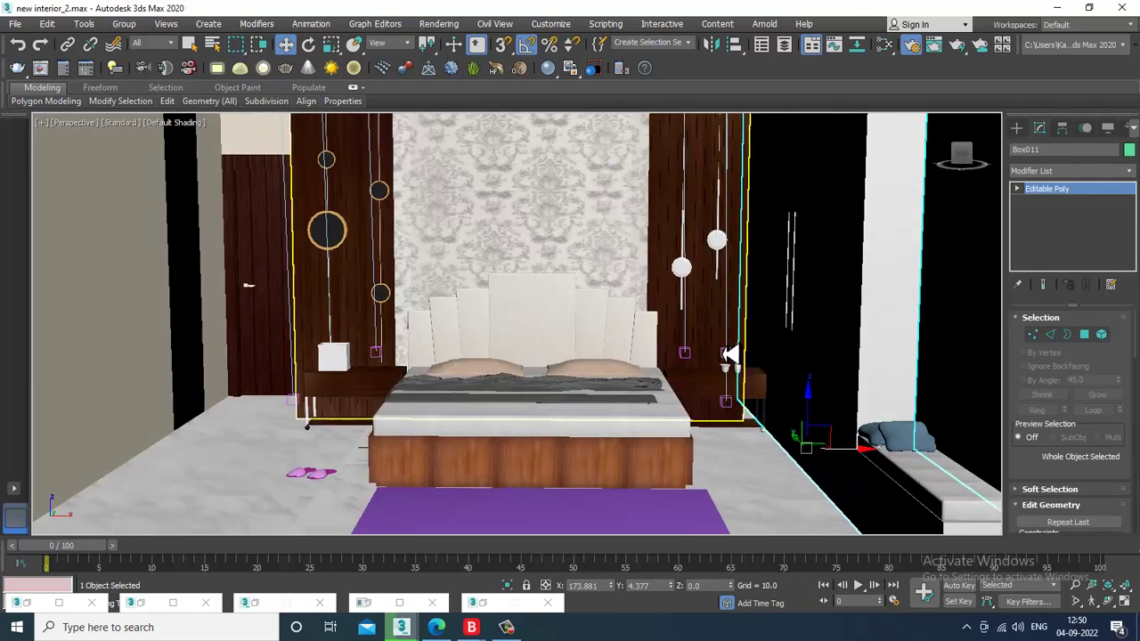
click(37, 609)
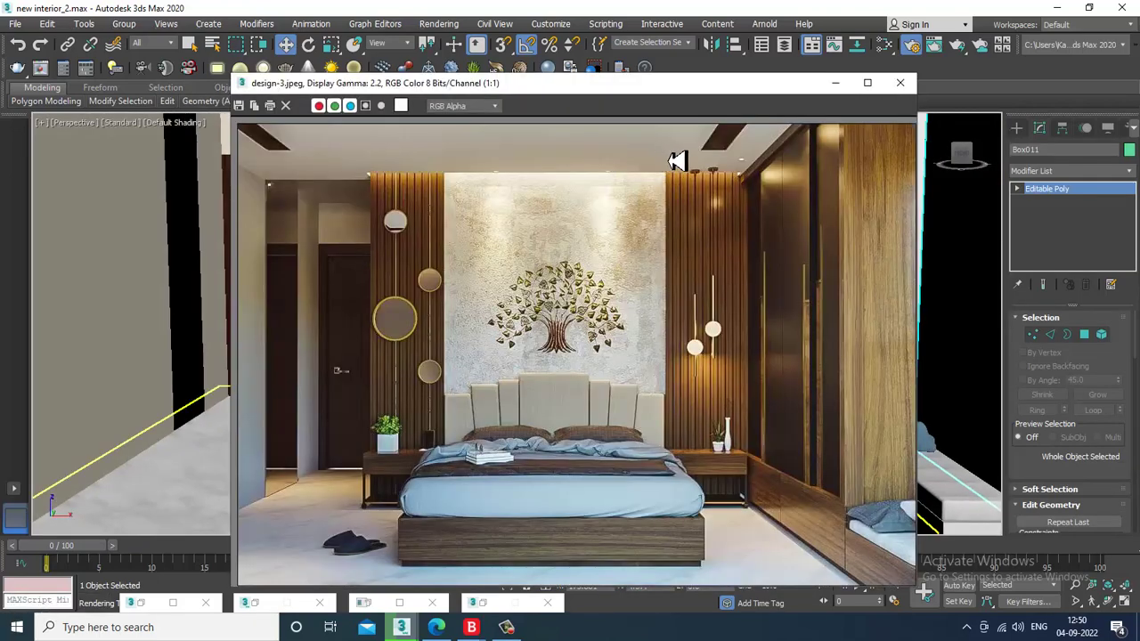
click(835, 83)
Copy the photometric light above the pendant lamp nearest the wardrobe, with its target, out in front of the wardrobe as one independent copy.
scroll(694, 238, up, 4)
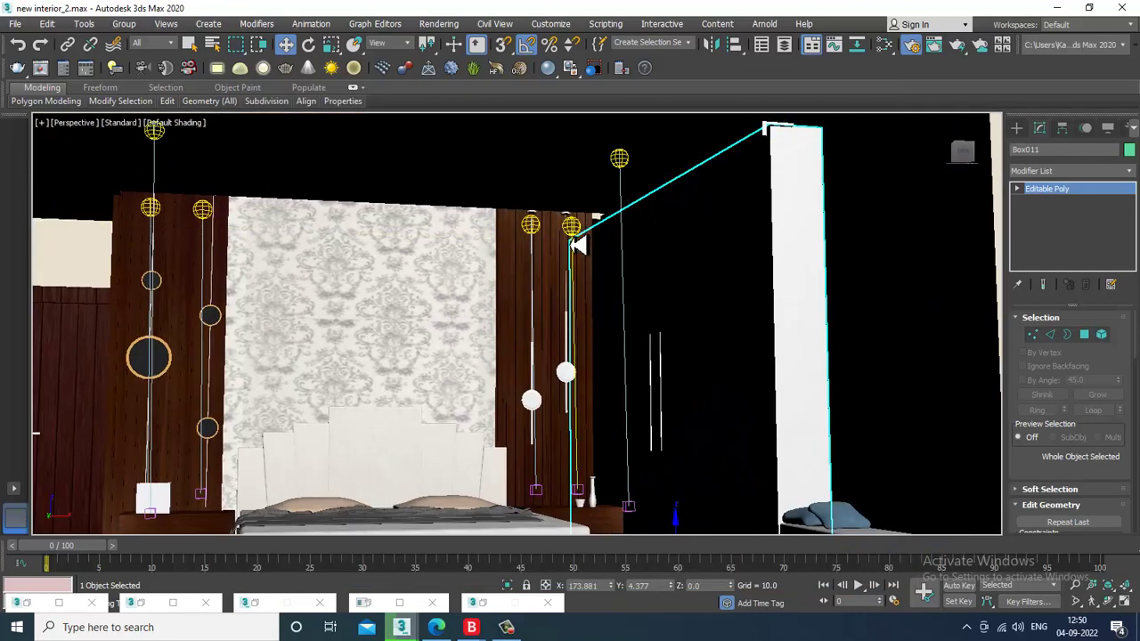
click(577, 230)
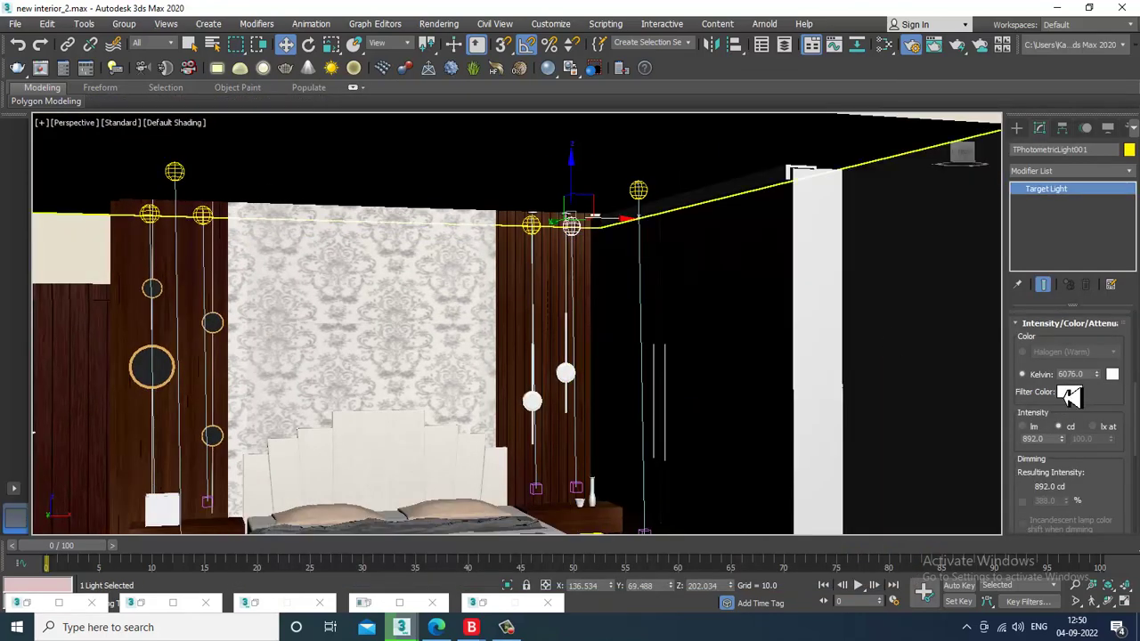
alt+middle_drag(763, 330, 699, 284)
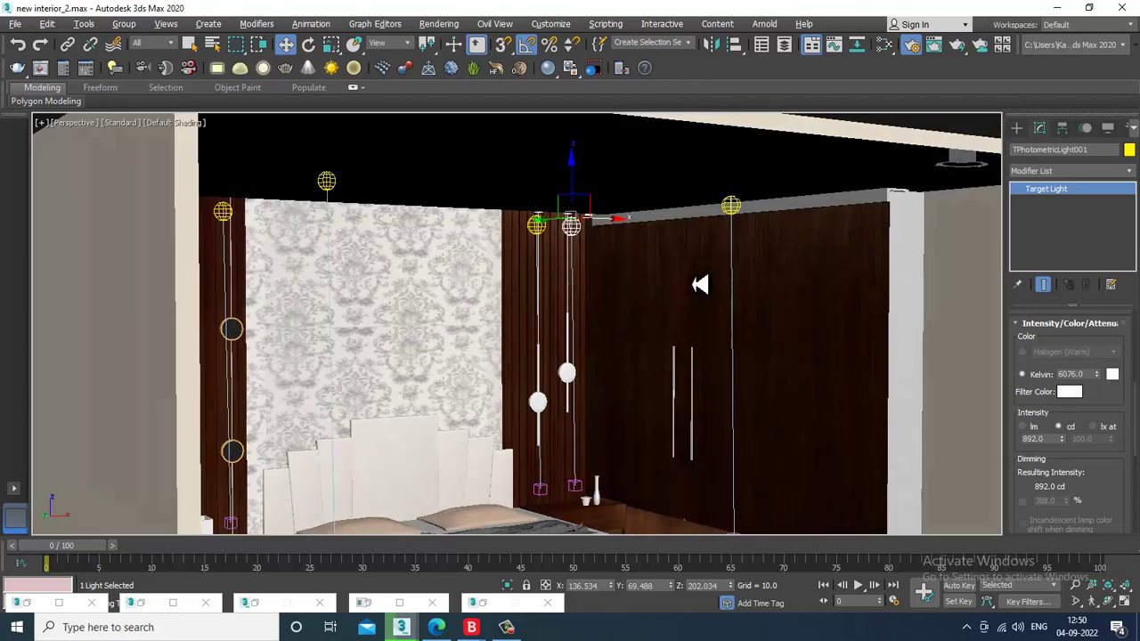
mouse_move(590, 294)
alt+middle_down()
mouse_move(555, 292)
mouse_move(593, 290)
mouse_move(593, 275)
alt+middle_up()
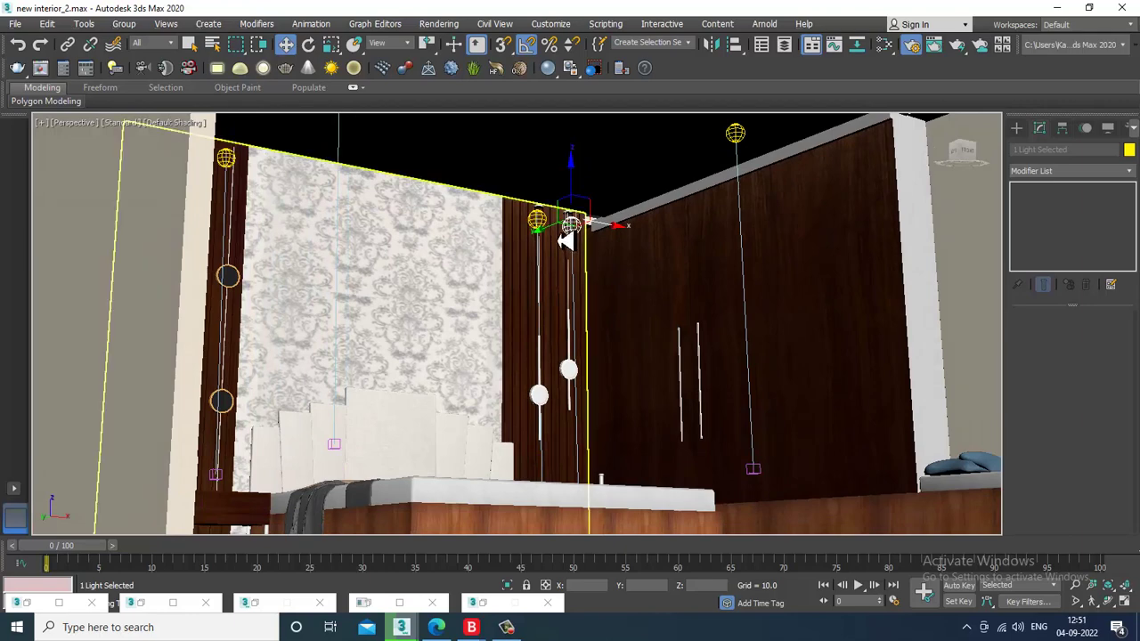
mouse_move(602, 230)
shift+mouse_down()
mouse_move(657, 223)
mouse_move(635, 233)
shift+mouse_up()
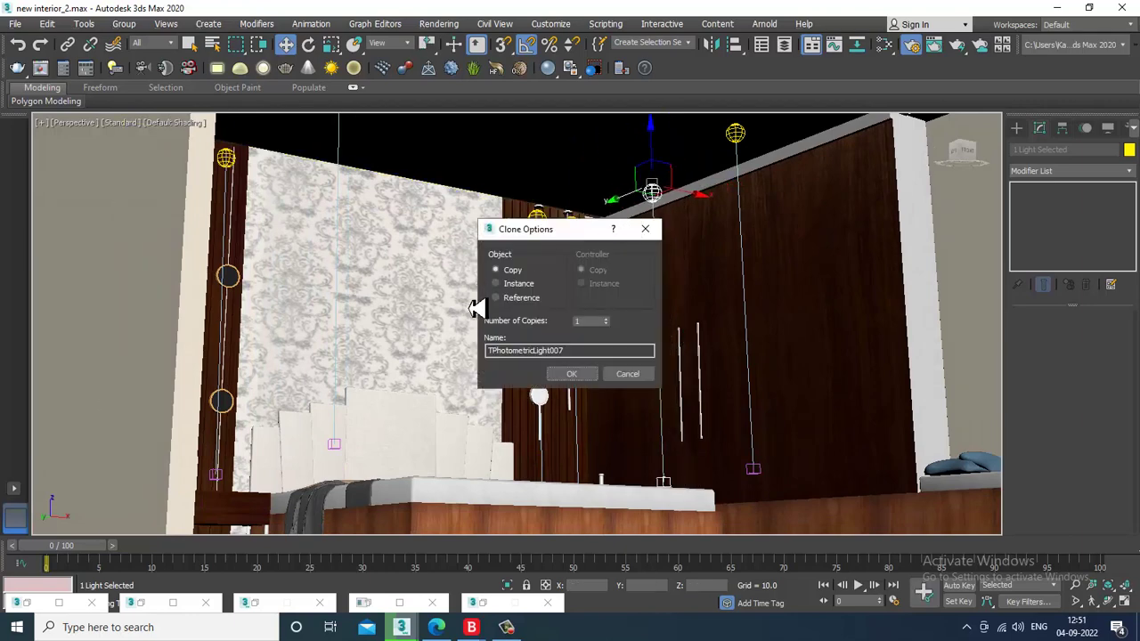
click(570, 376)
Adjust the new light's position beside the wardrobe and make one independent copy of it across the room by the door.
mouse_move(682, 236)
alt+middle_down()
mouse_move(663, 192)
mouse_move(715, 306)
mouse_move(654, 285)
mouse_move(659, 264)
mouse_move(676, 293)
mouse_move(704, 270)
mouse_move(710, 279)
alt+middle_up()
drag(709, 279, 738, 296)
alt+middle_drag(738, 298, 680, 255)
scroll(662, 230, down, 3)
mouse_move(799, 189)
mouse_down()
mouse_move(391, 198)
mouse_move(402, 209)
mouse_up()
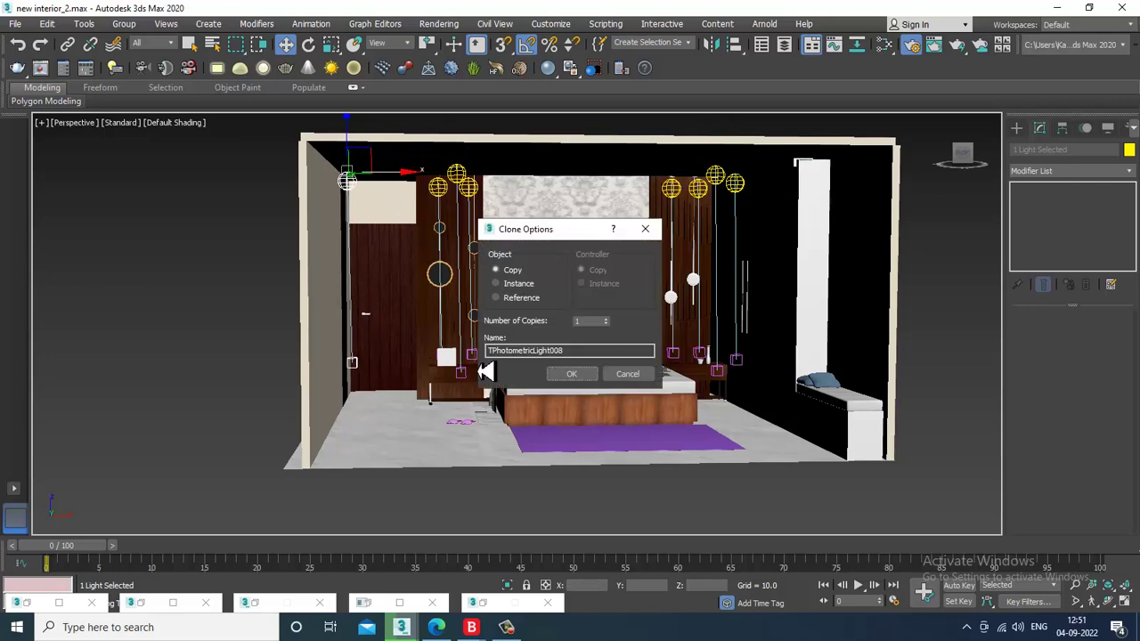
click(572, 379)
Move the door-side light back towards the doorway wall in wireframe view, and restore the shaded view.
mouse_move(525, 349)
alt+middle_down()
mouse_move(466, 283)
mouse_move(369, 225)
alt+middle_up()
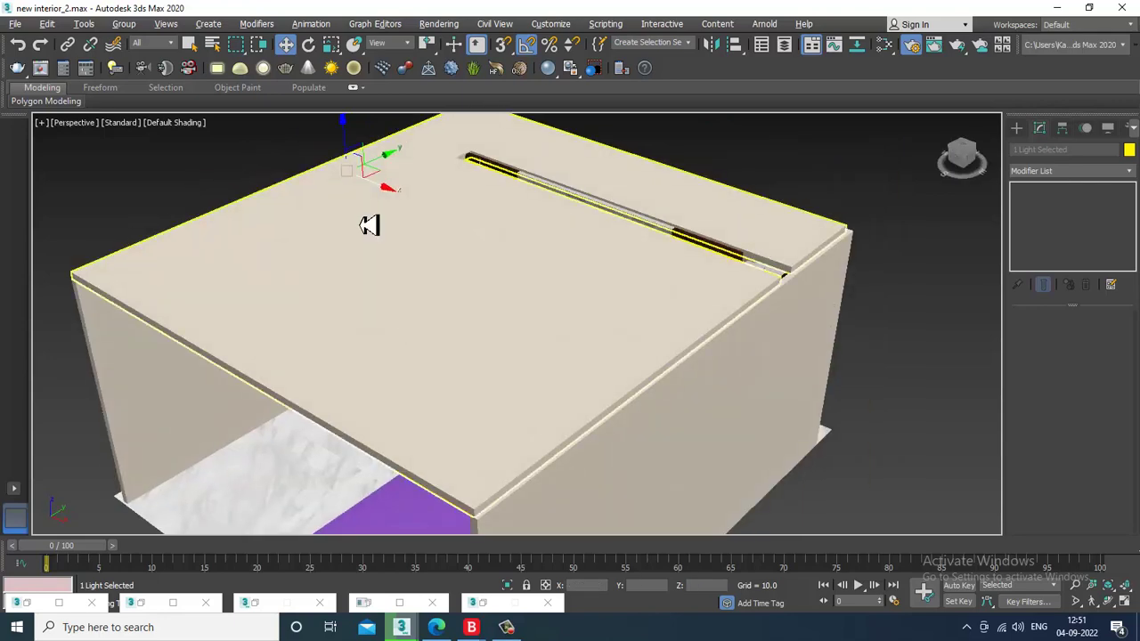
key(F3)
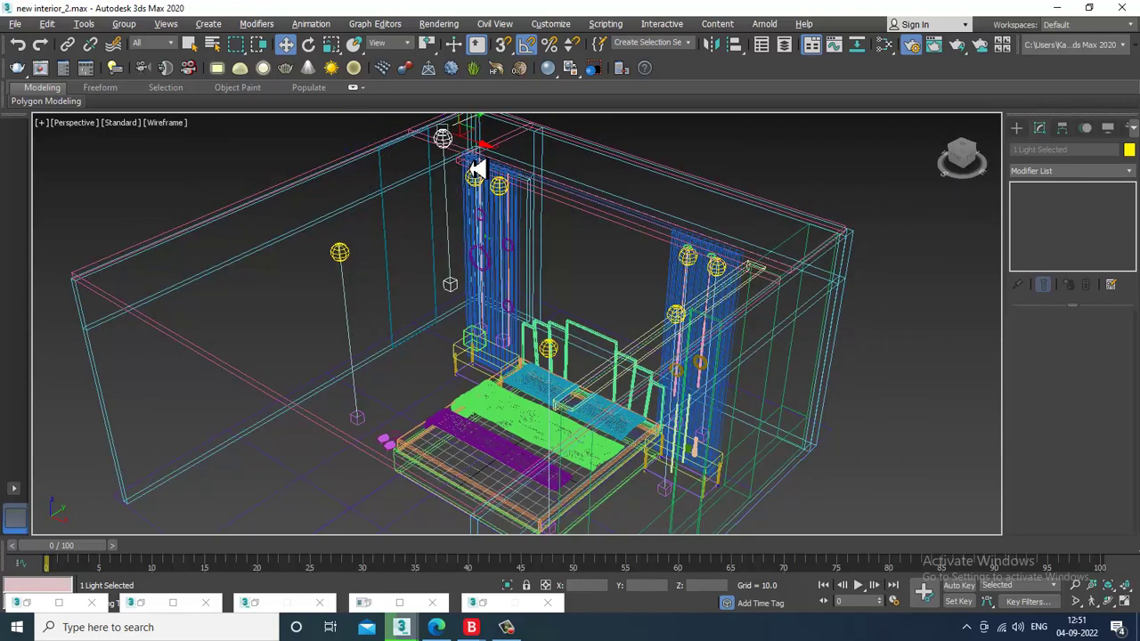
key(F3)
Render the perspective view of the bed wall with the added wardrobe and door lights, and close the frame buffer.
mouse_move(631, 339)
alt+middle_down()
mouse_move(691, 302)
mouse_move(623, 338)
alt+middle_up()
scroll(703, 329, up, 3)
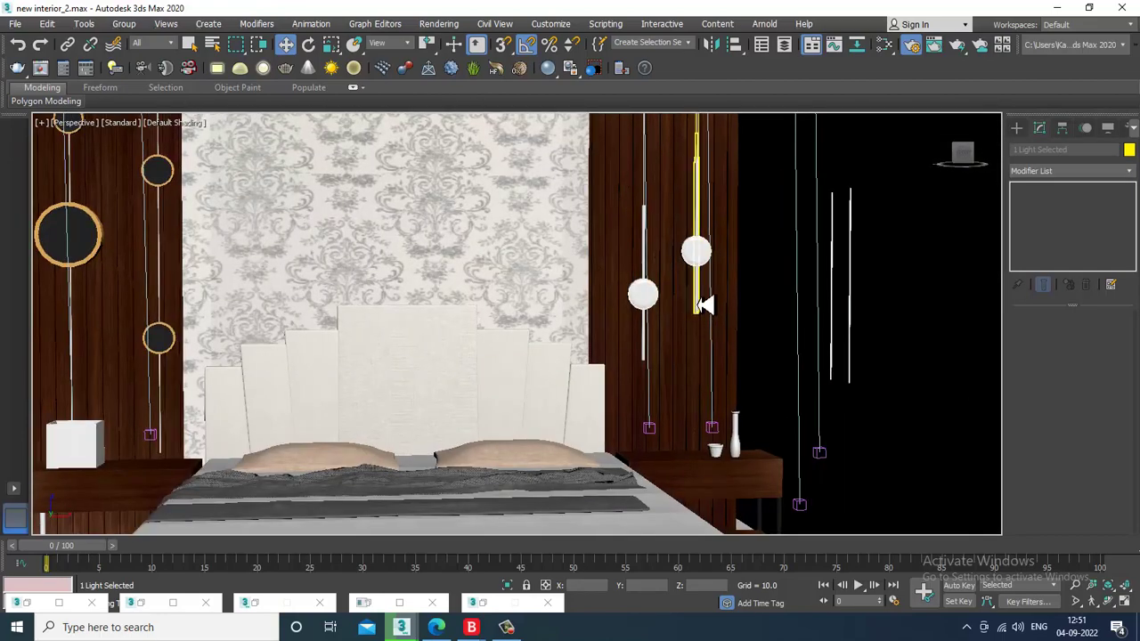
scroll(704, 329, down, 2)
scroll(703, 329, up, 1)
scroll(703, 329, down, 2)
alt+middle_drag(703, 331, 706, 337)
scroll(706, 337, up, 4)
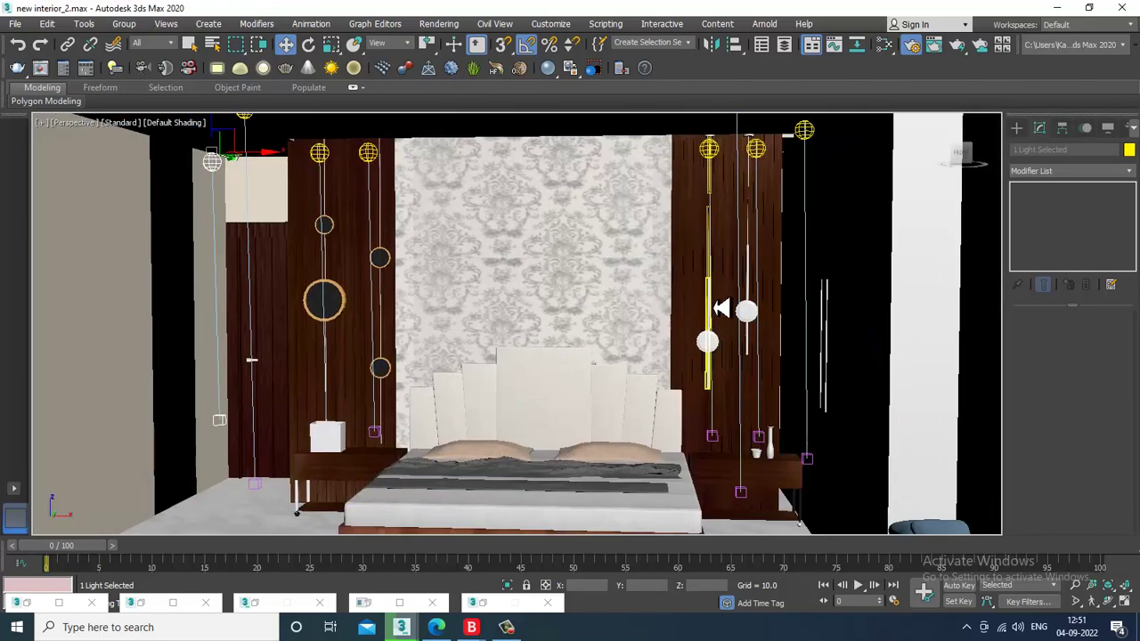
click(439, 22)
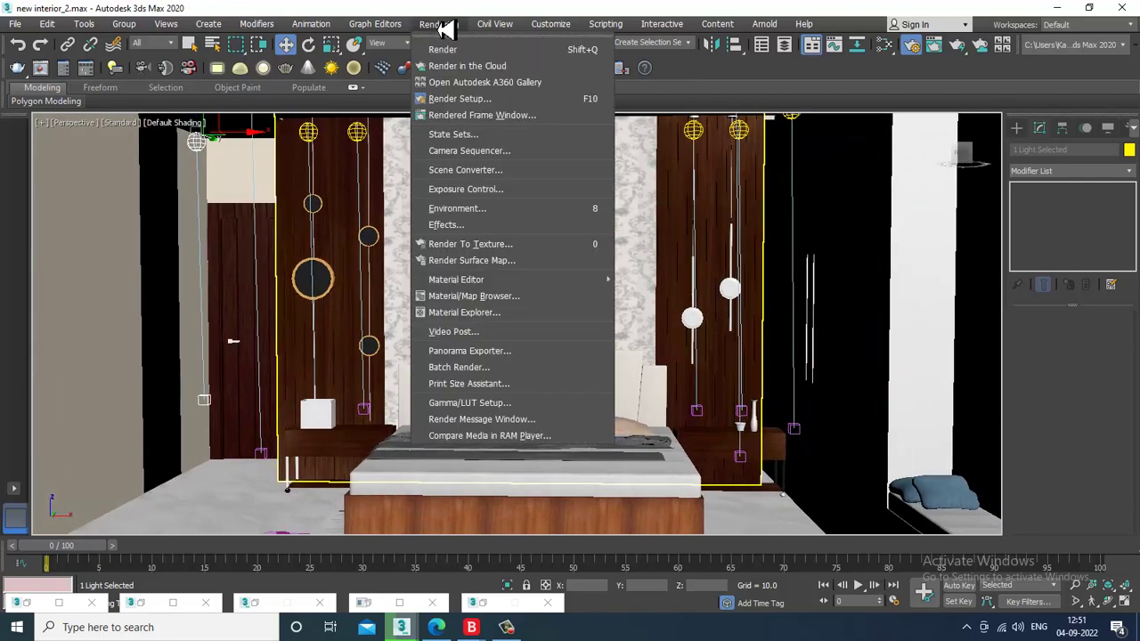
click(452, 49)
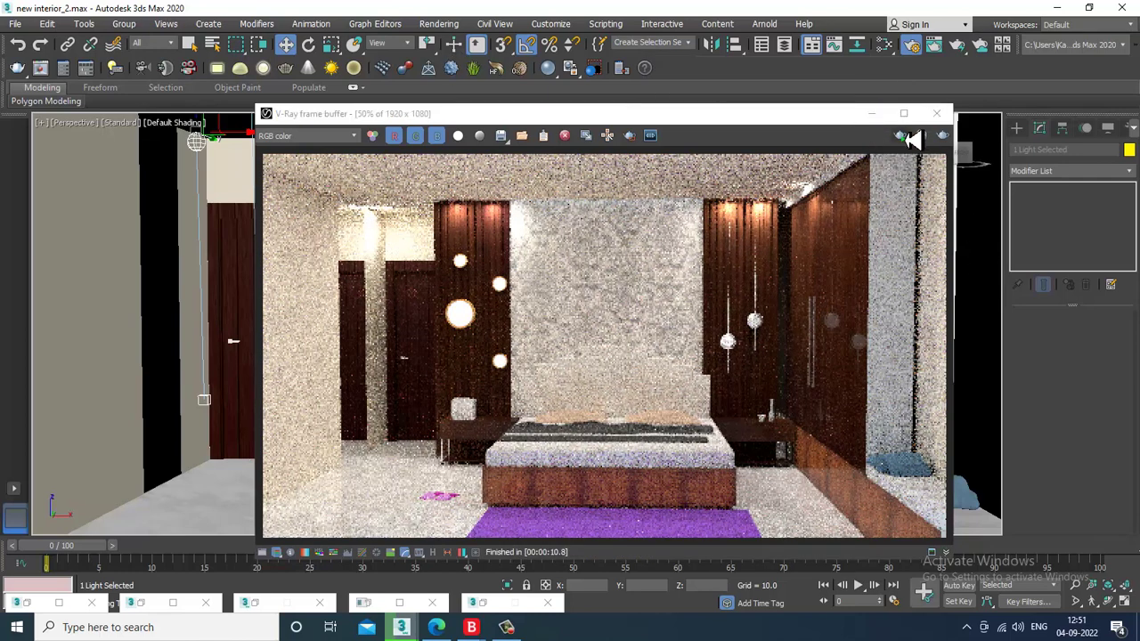
click(936, 113)
Shift the photometric light slightly along X to sit in front of the door and set its intensity to 698 cd.
drag(236, 139, 254, 141)
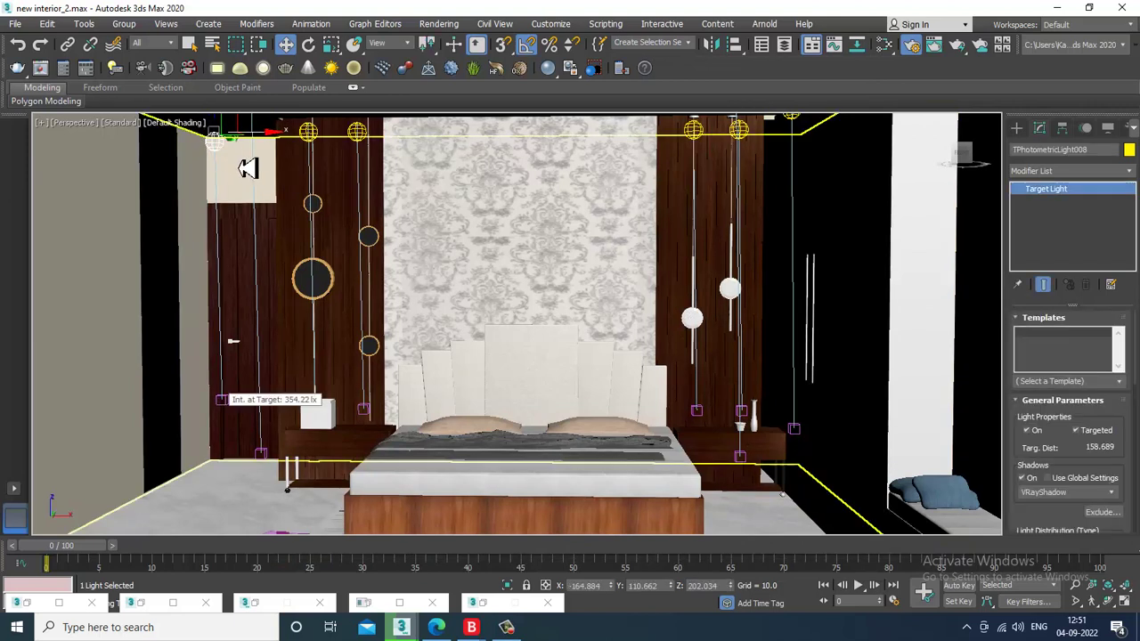
drag(1062, 463, 1075, 224)
scroll(1094, 432, down, 1)
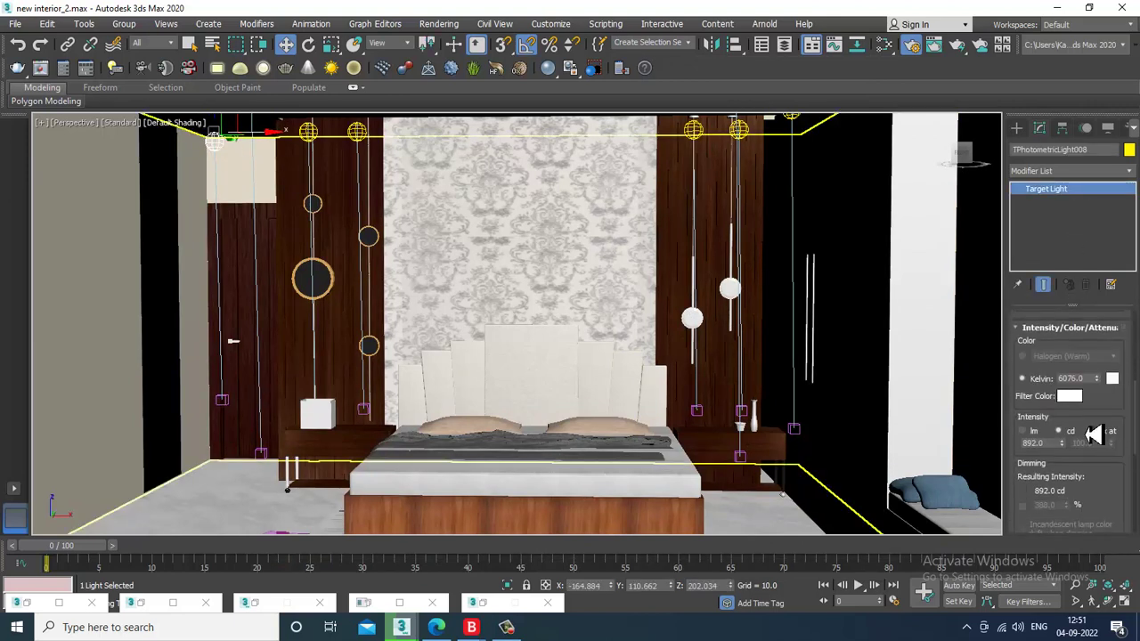
drag(1071, 453, 1080, 507)
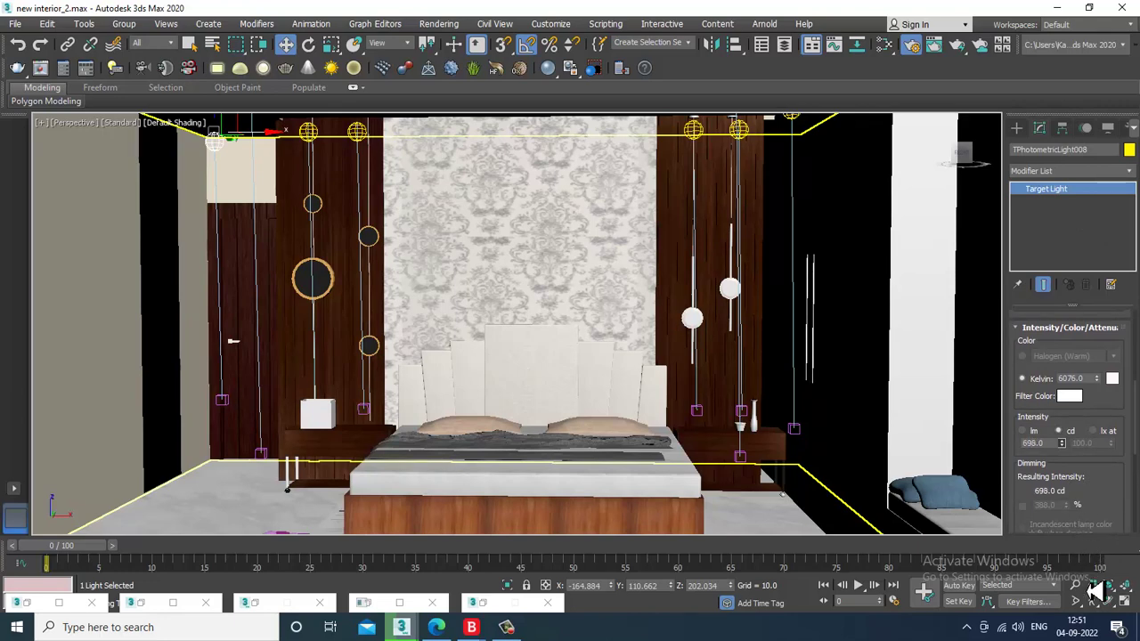
Create a V-Ray plane light in the front view spanning the wallpapered bed wall and the wood panel beside the wardrobe.
click(1016, 129)
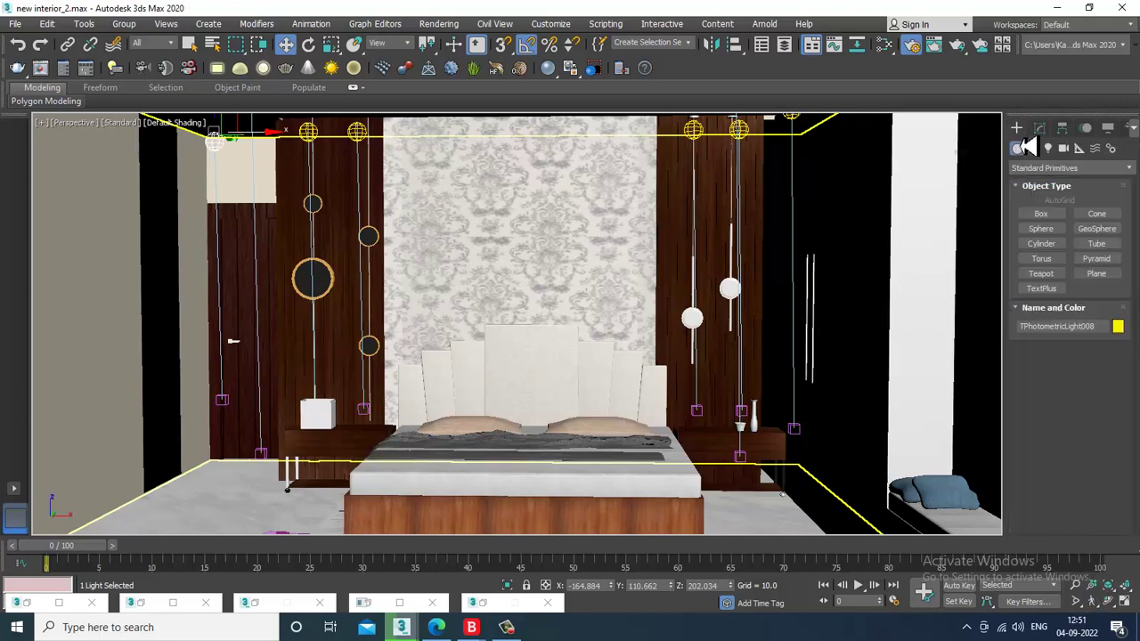
click(1053, 150)
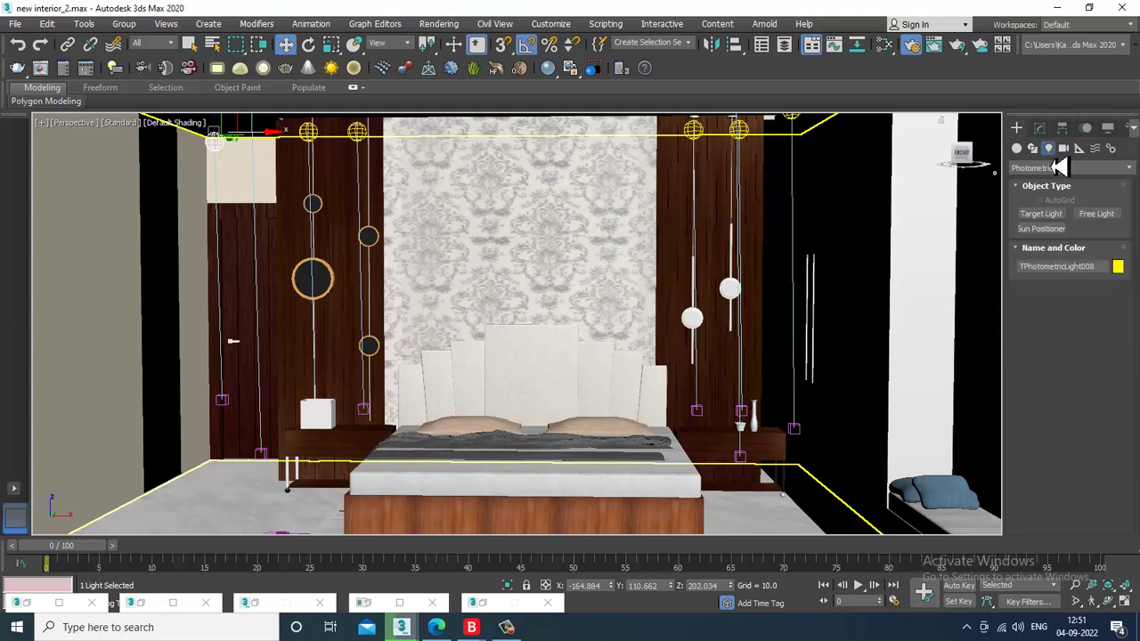
click(1068, 168)
click(1063, 215)
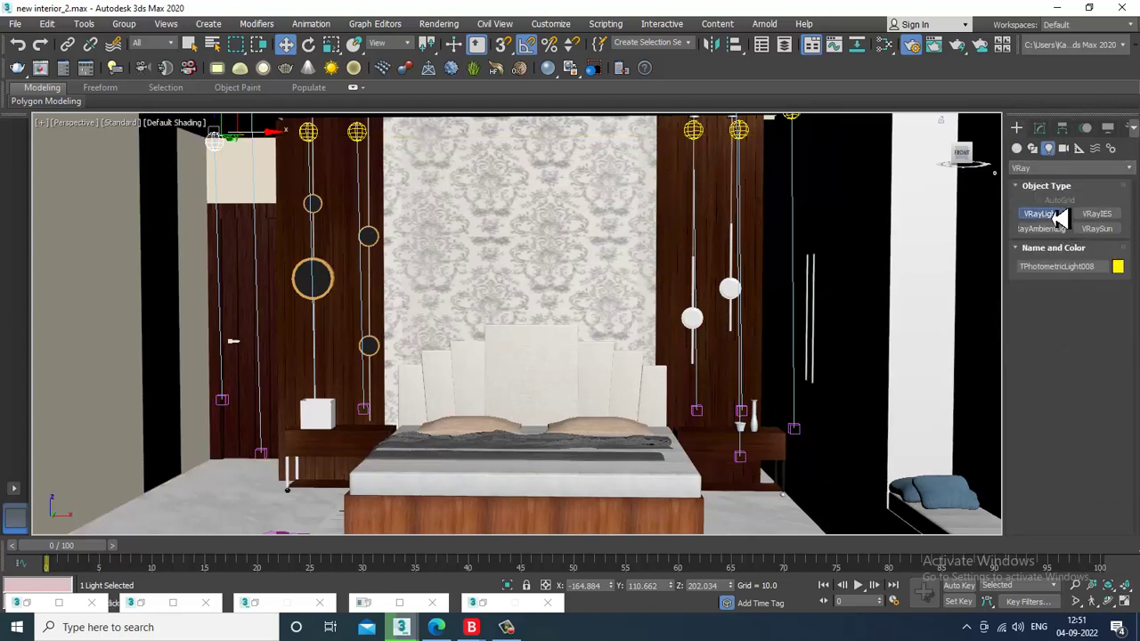
click(1052, 218)
key(alt+w)
scroll(763, 261, down, 1)
key(alt+w)
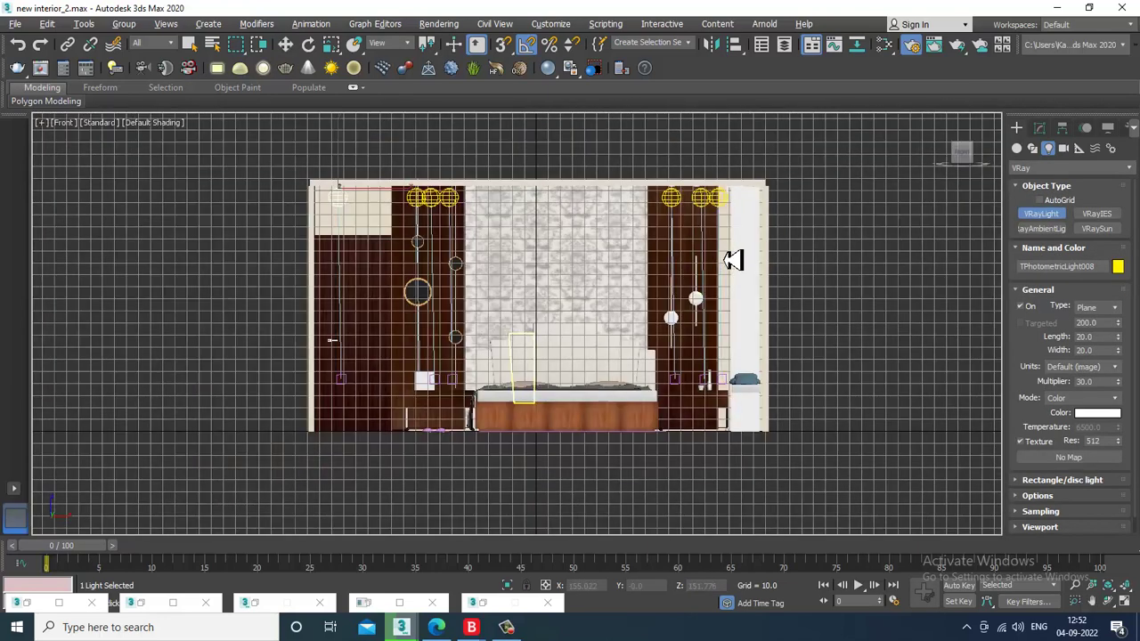
drag(483, 226, 771, 437)
right_click(775, 440)
key(alt+w)
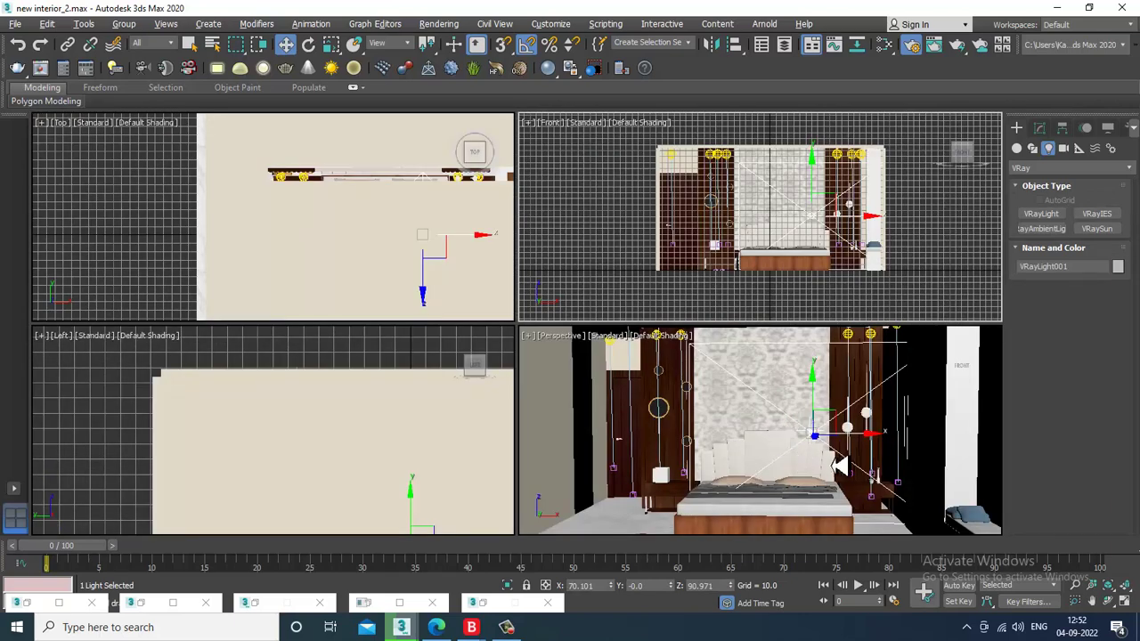
Move the V-Ray plane light away from the bed wall to the open front of the room in the maximized perspective view.
scroll(525, 452, down, 5)
key(alt+w)
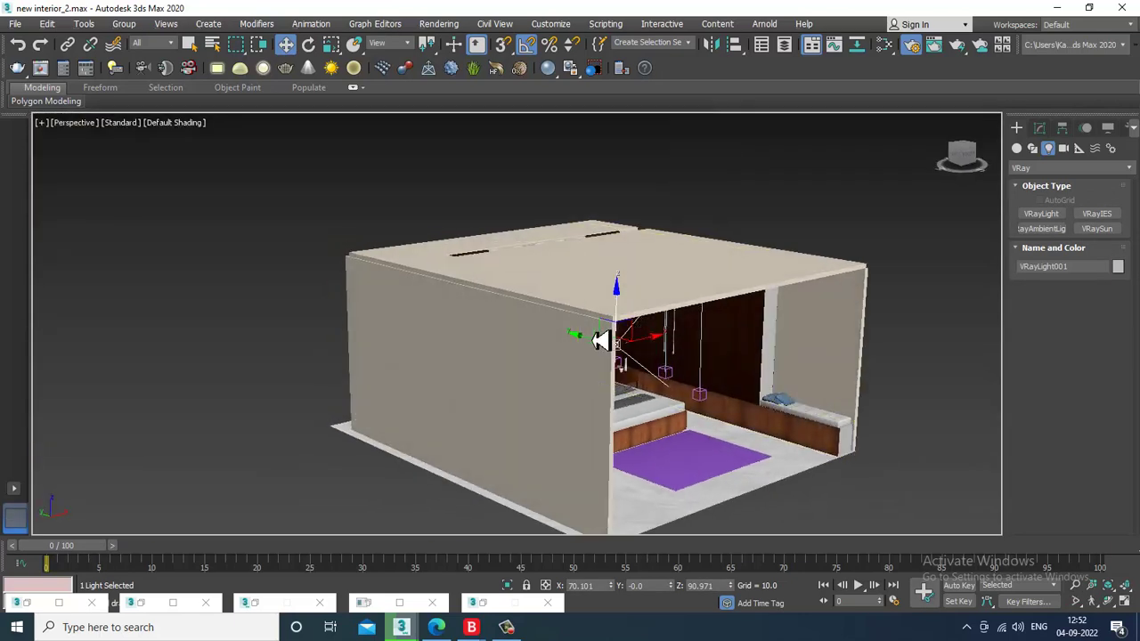
drag(595, 348, 799, 392)
alt+middle_drag(799, 392, 681, 402)
scroll(681, 402, up, 3)
key(e)
drag(665, 395, 679, 389)
key(ctrl+z)
mouse_move(679, 389)
alt+middle_down()
mouse_move(738, 351)
mouse_move(718, 372)
mouse_move(617, 403)
mouse_move(681, 389)
alt+middle_up()
Select the purple rug on the floor at the foot of the bed.
click(525, 429)
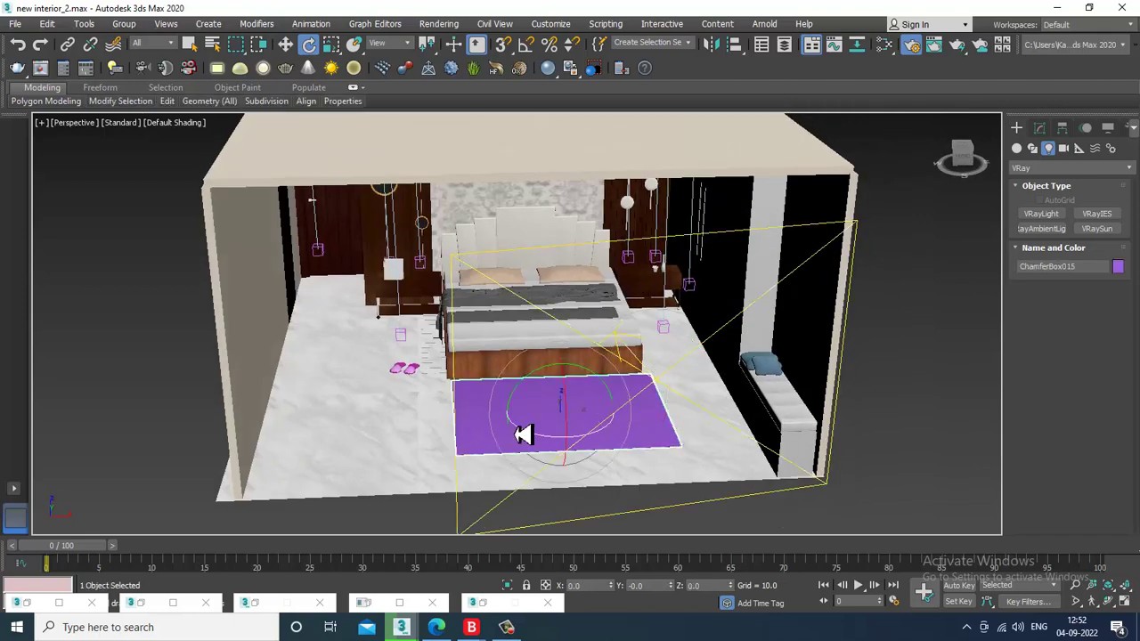
scroll(564, 415, up, 4)
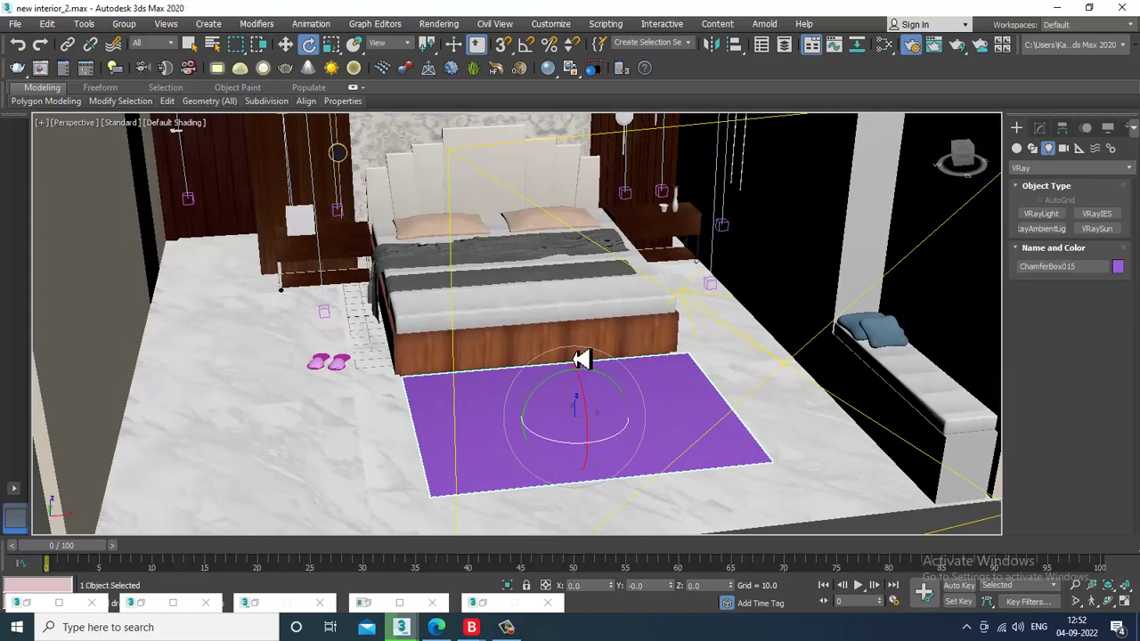
middle_drag(579, 359, 580, 367)
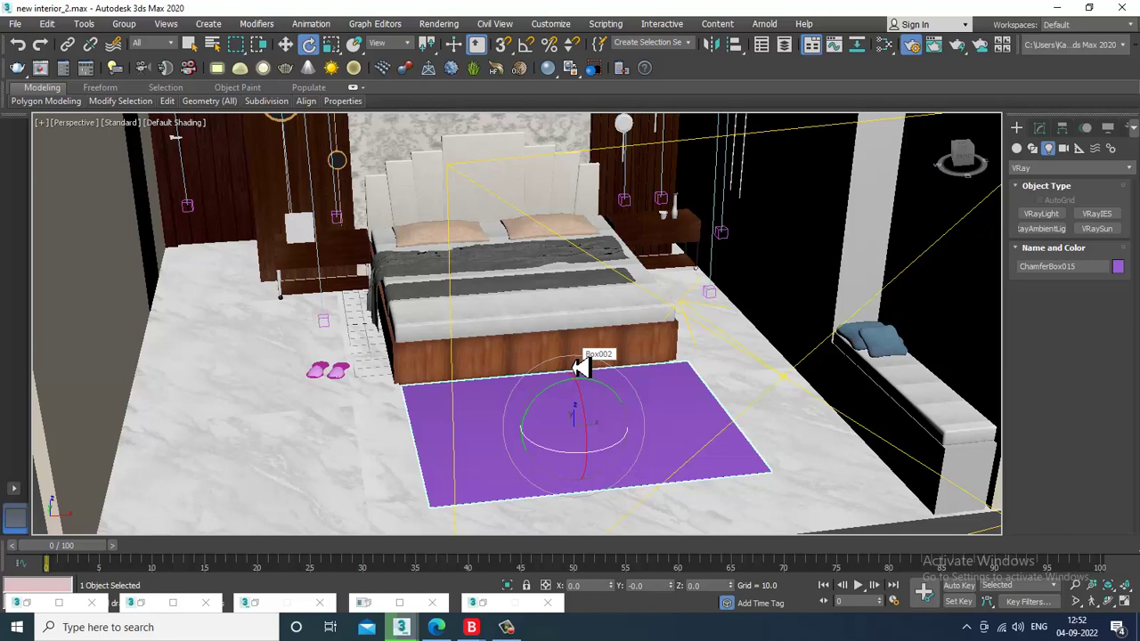
alt+middle_drag(626, 392, 614, 394)
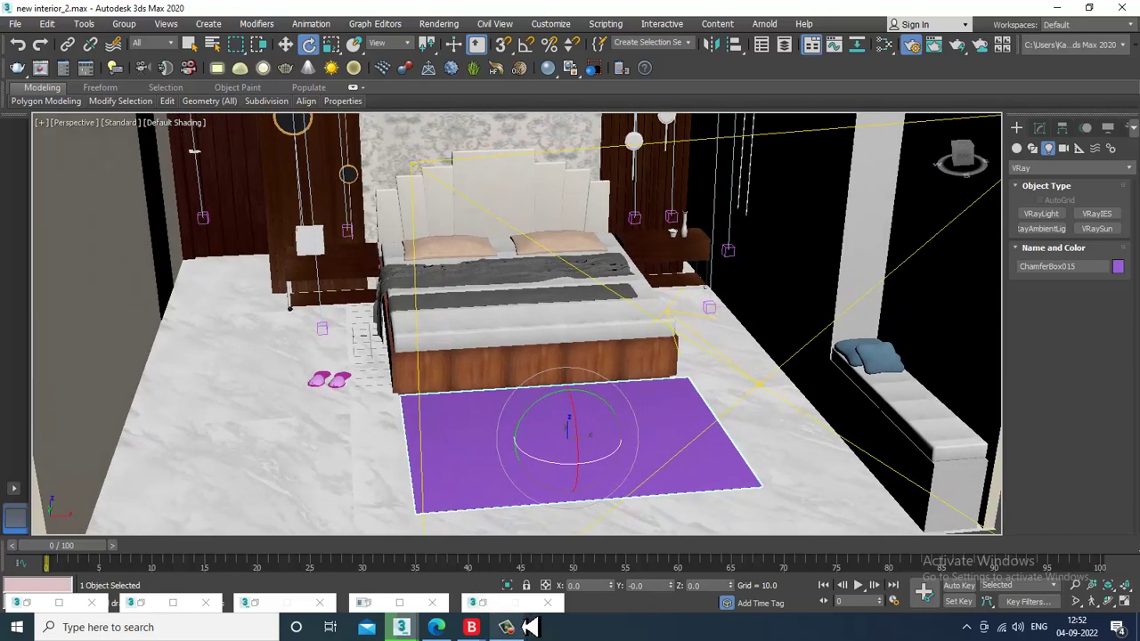
Switch to the Edge browser and search Google Images for "rug texture" in place of the wallpaper search.
click(436, 626)
click(386, 11)
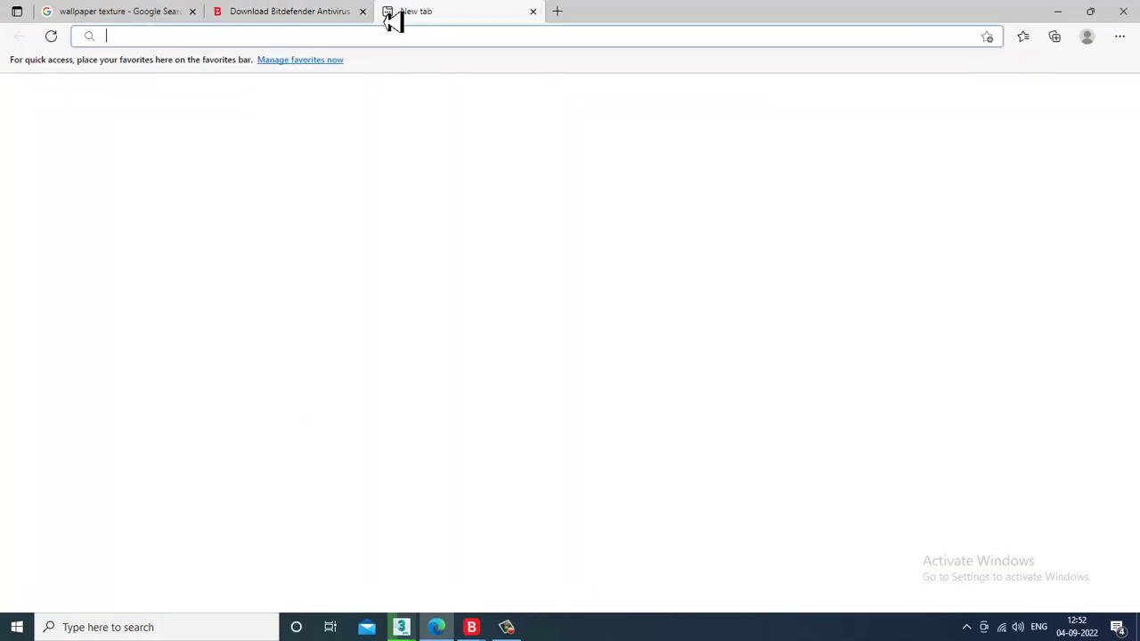
click(114, 12)
drag(273, 74, 11, 37)
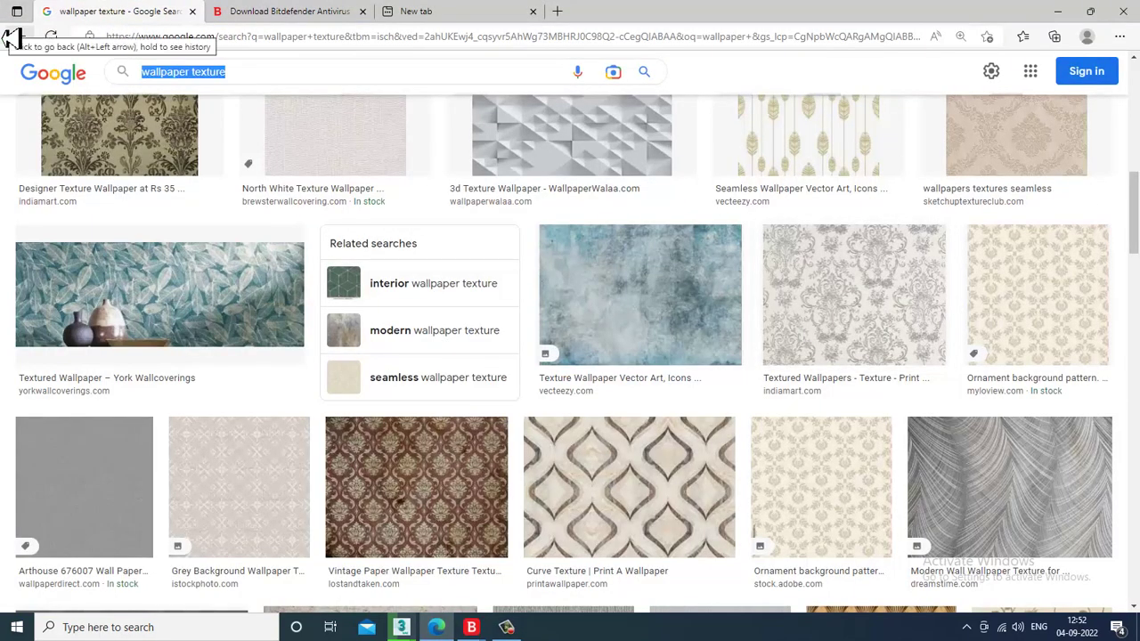
text(rug texture)
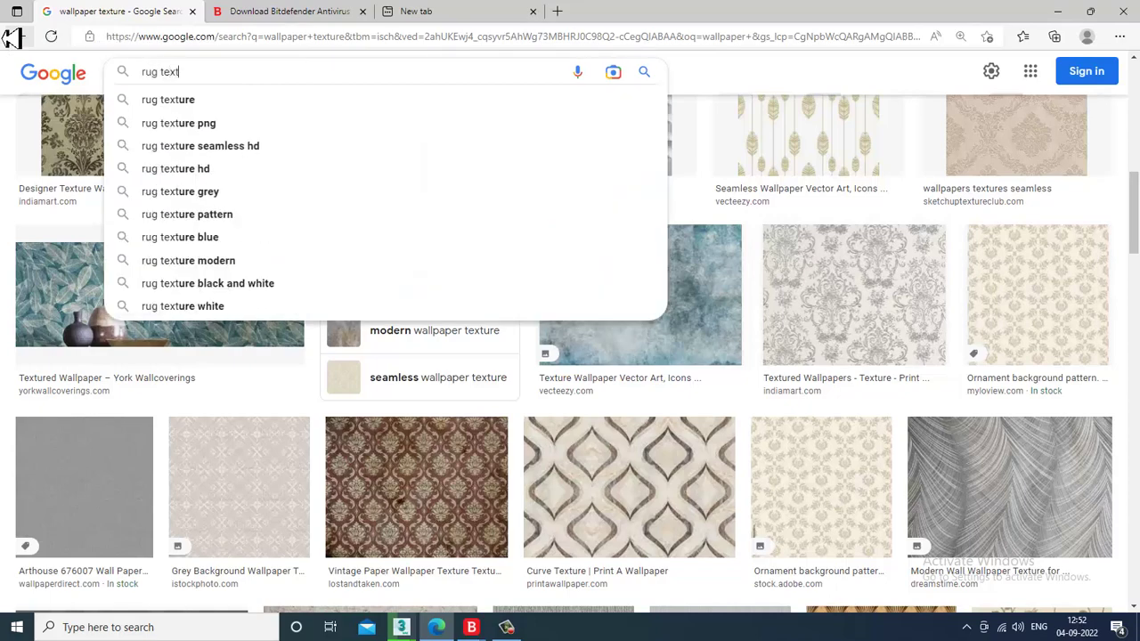
key(Return)
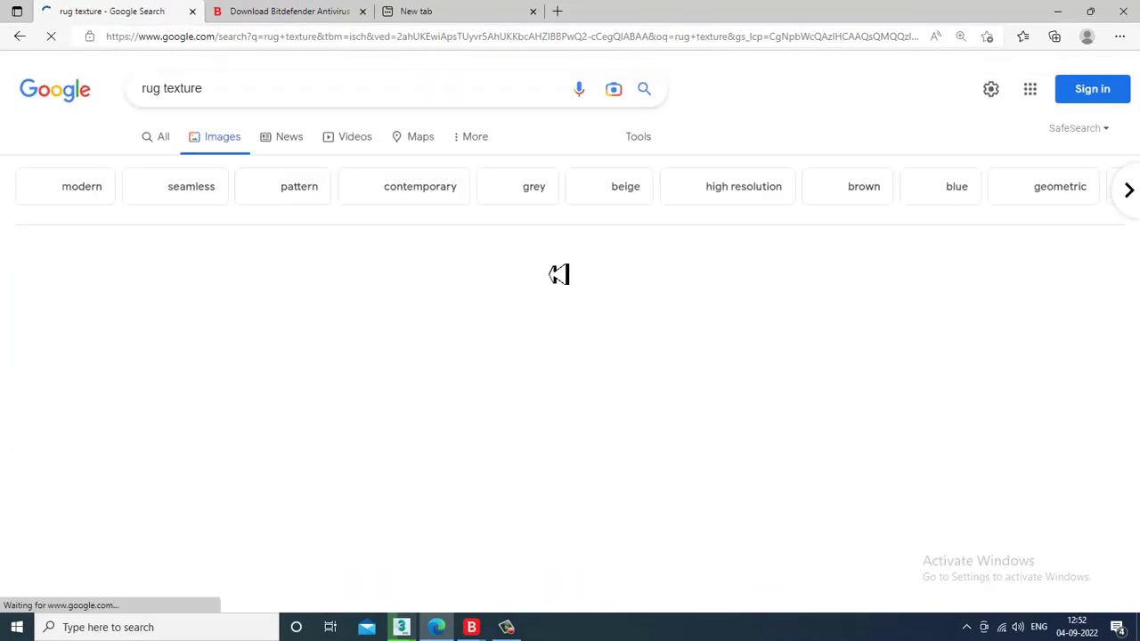
Browse the rug texture results and open the preview of "Patterned rug texture 19906".
scroll(629, 356, down, 7)
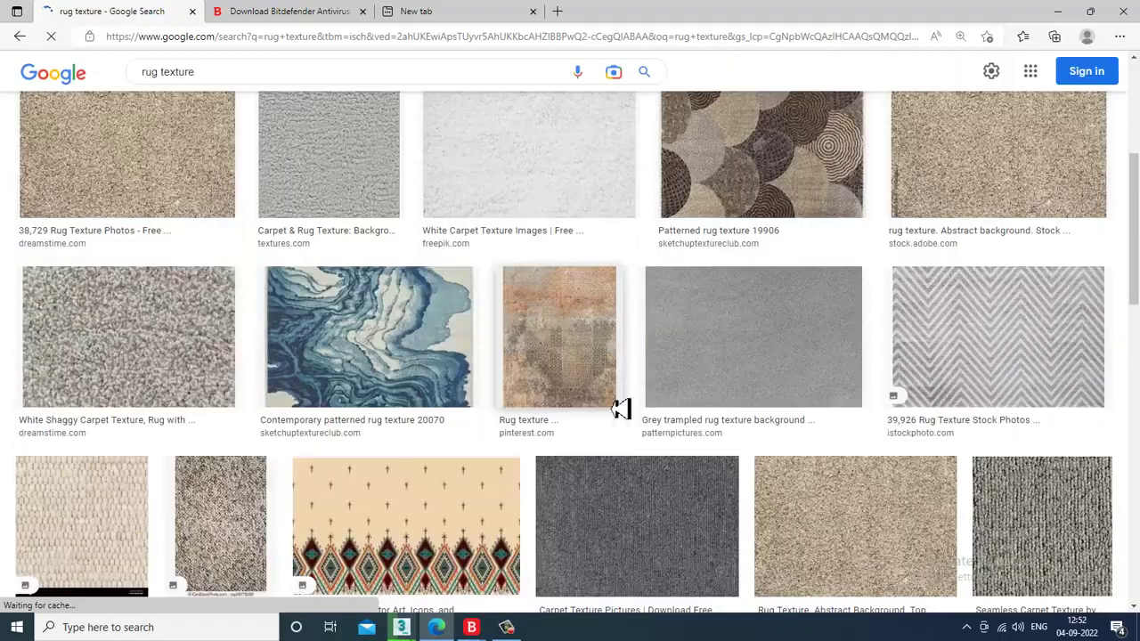
scroll(616, 359, down, 3)
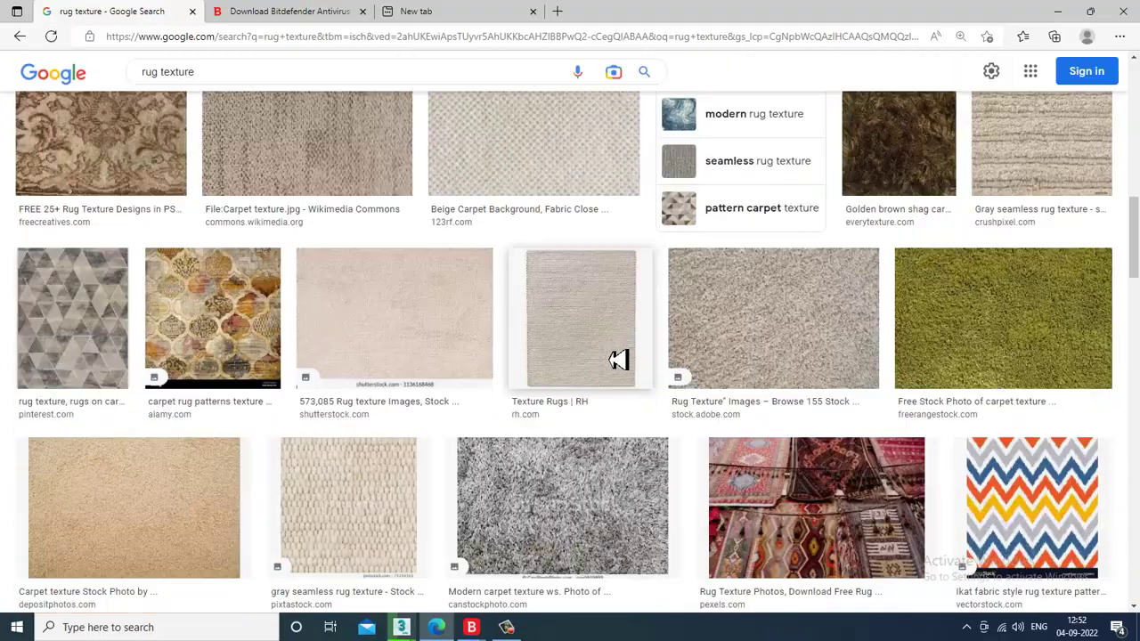
scroll(926, 381, up, 3)
scroll(917, 378, up, 5)
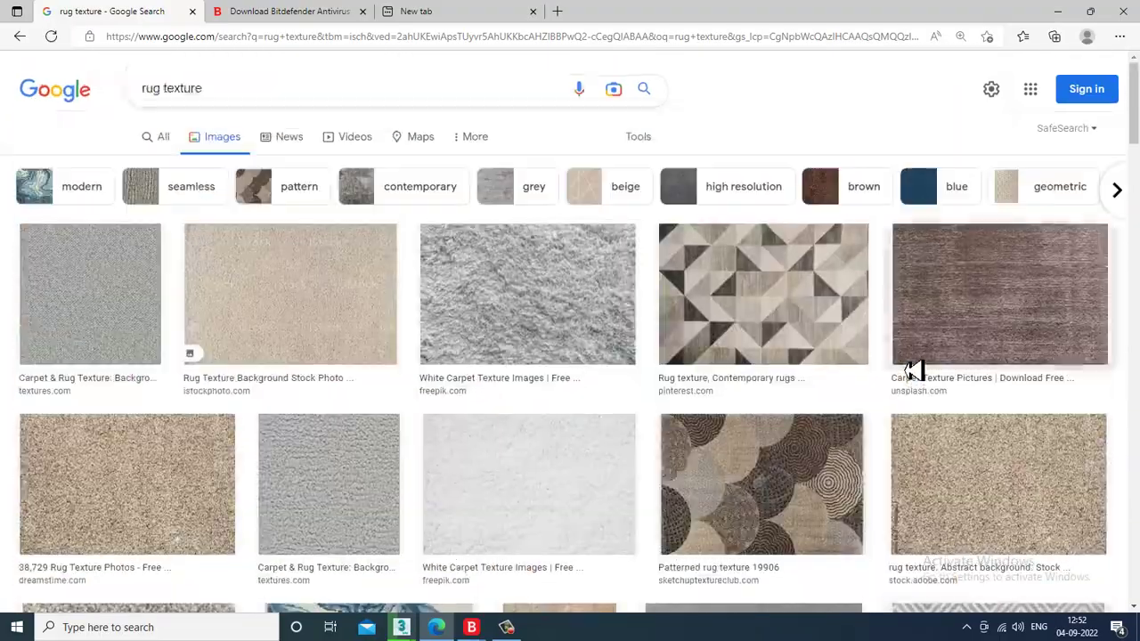
click(789, 479)
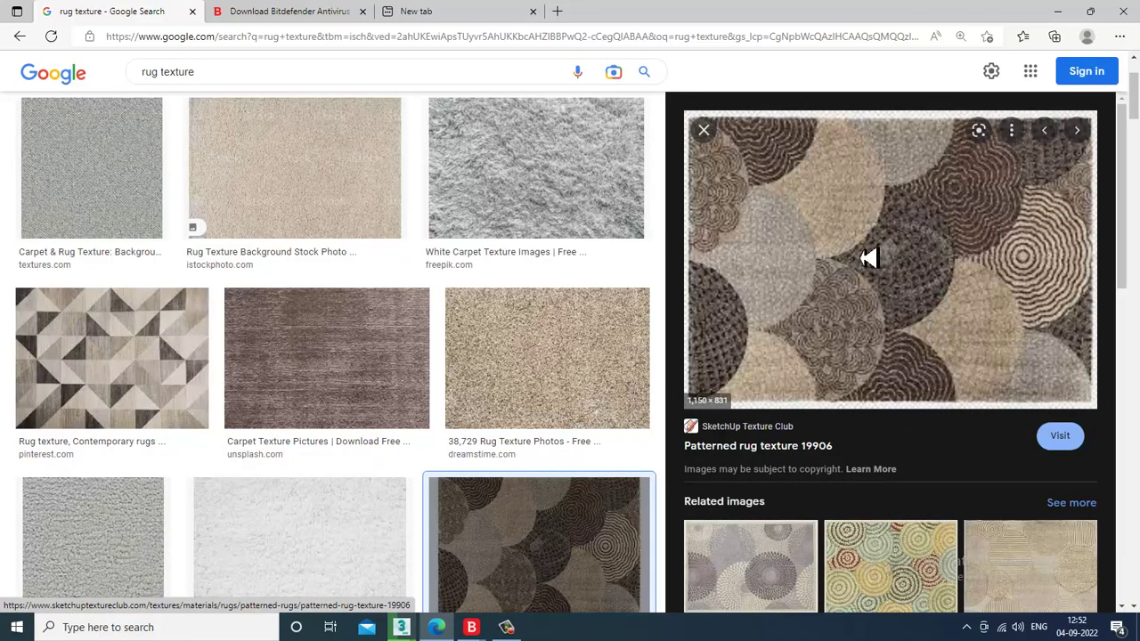
right_click(833, 165)
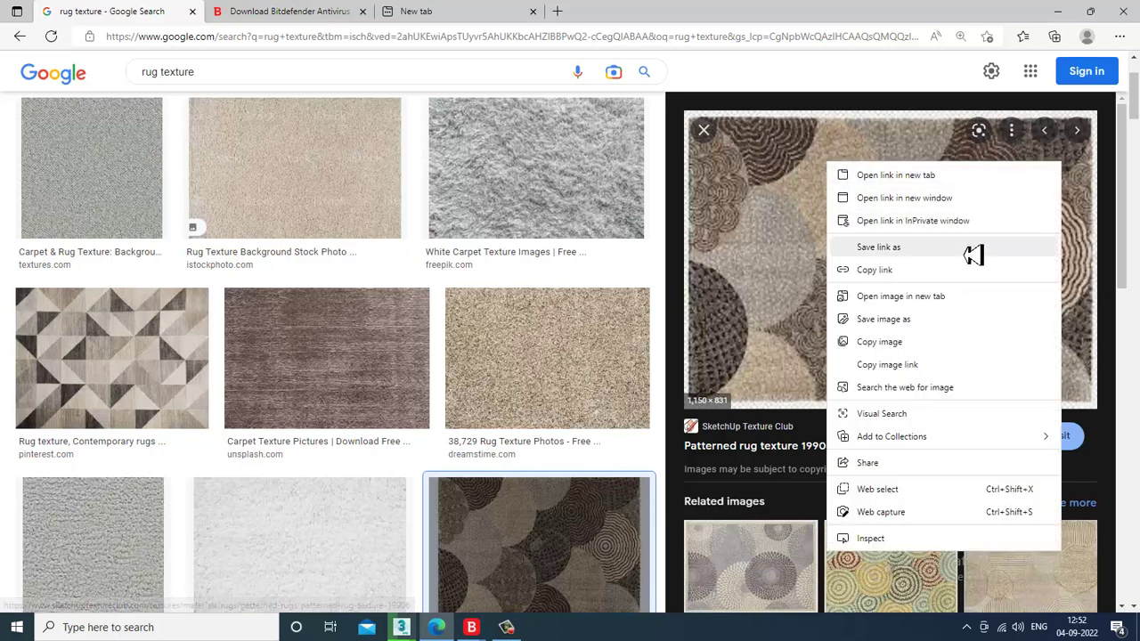
click(951, 322)
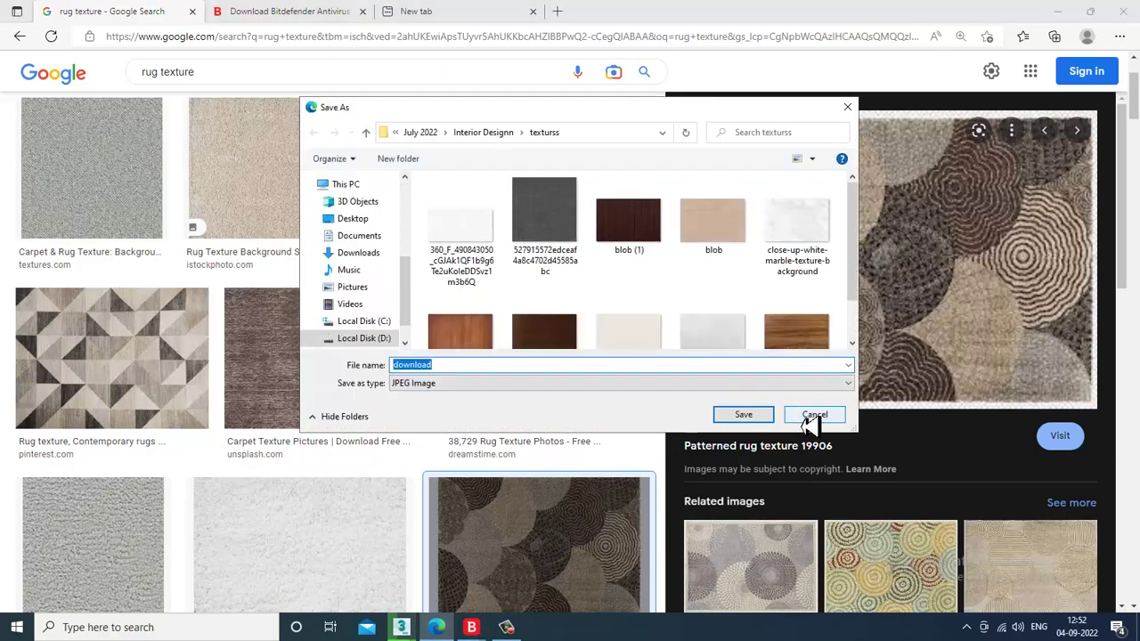
click(812, 416)
Go through the related rug images and open the All Free Designs carpet texture with multicoloured circles.
scroll(1055, 395, down, 4)
click(1055, 480)
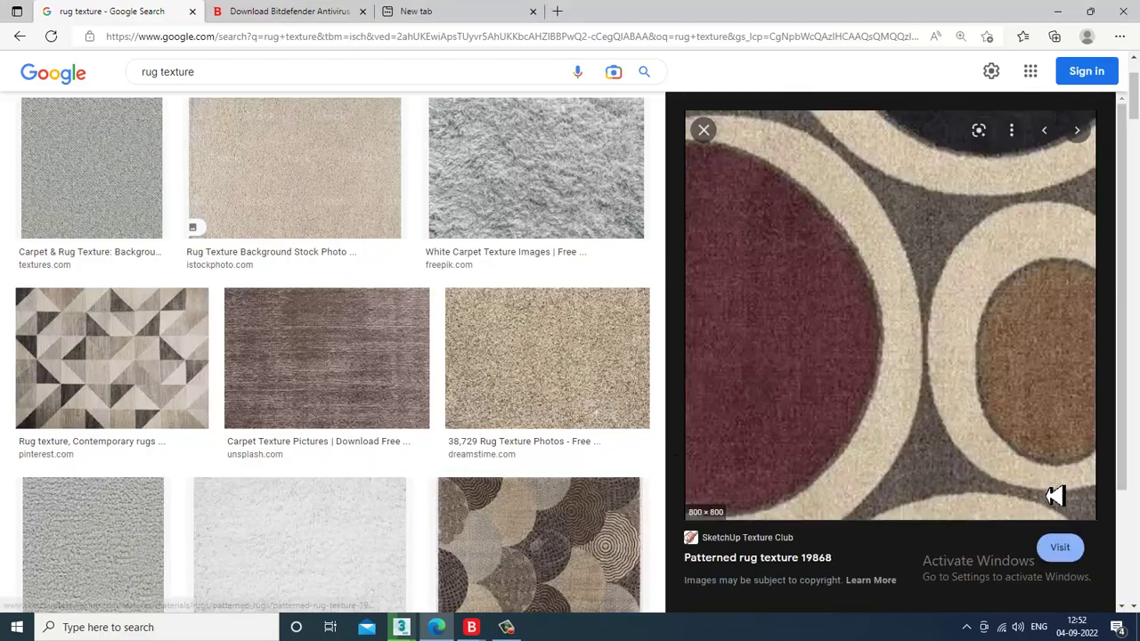
scroll(859, 356, down, 3)
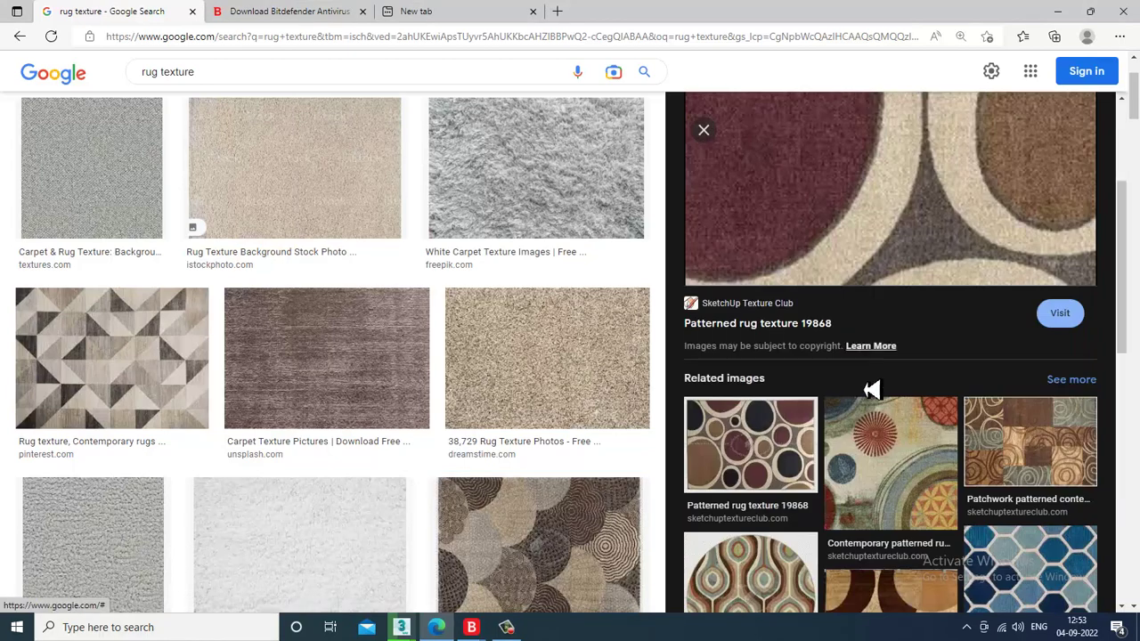
scroll(890, 454, down, 3)
scroll(886, 449, down, 5)
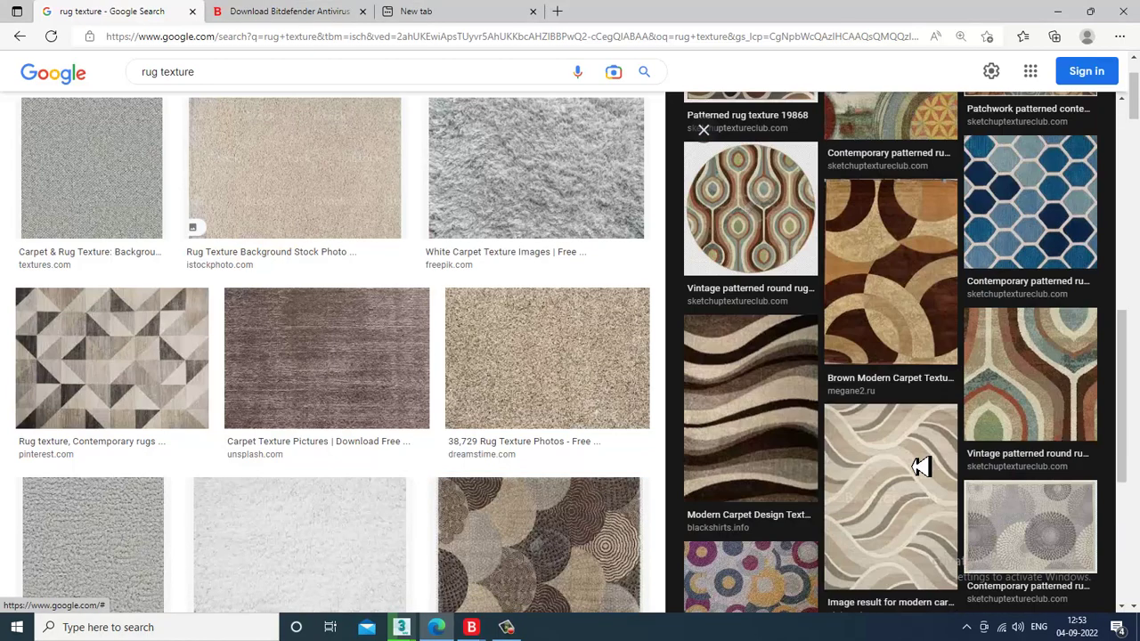
click(788, 454)
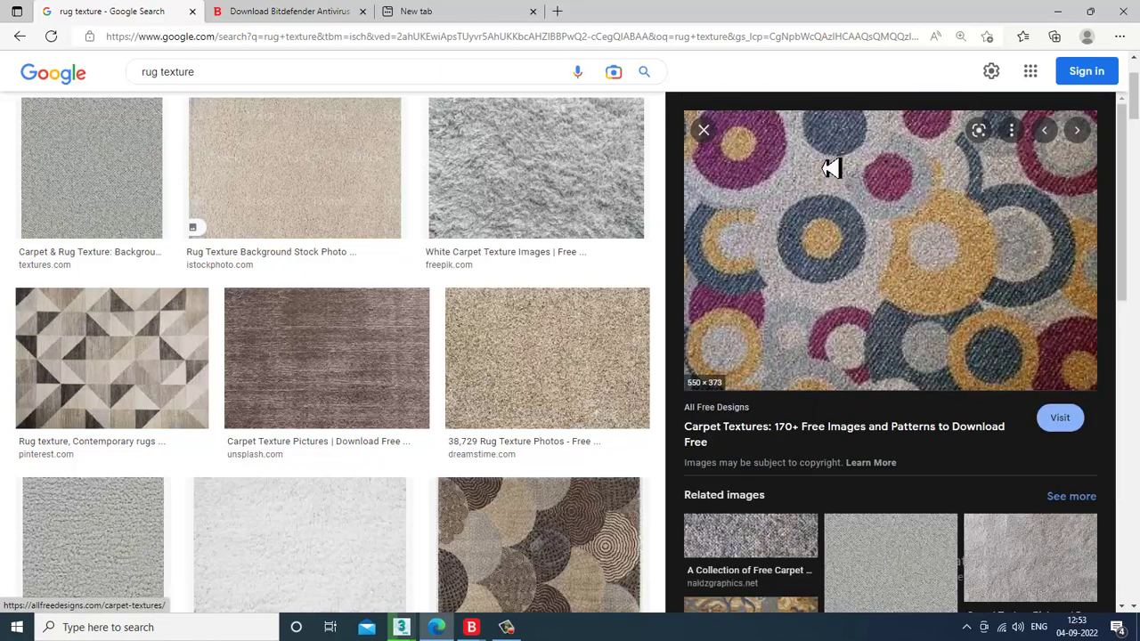
Save the multicoloured circle carpet image to the texturss folder and return to 3ds Max.
right_click(829, 168)
click(923, 354)
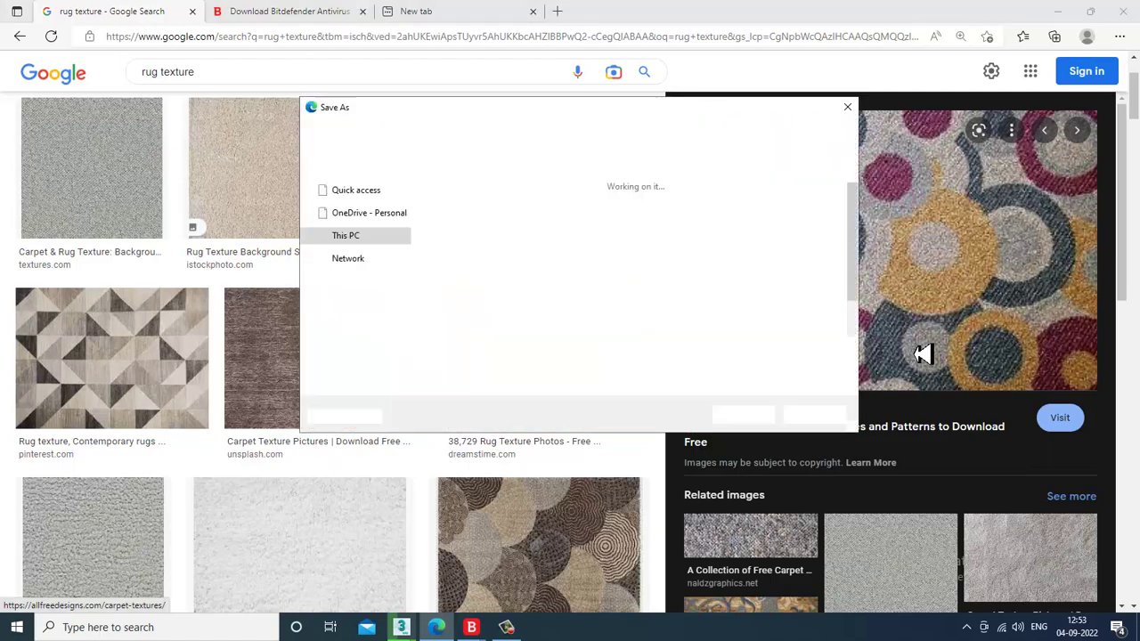
click(746, 415)
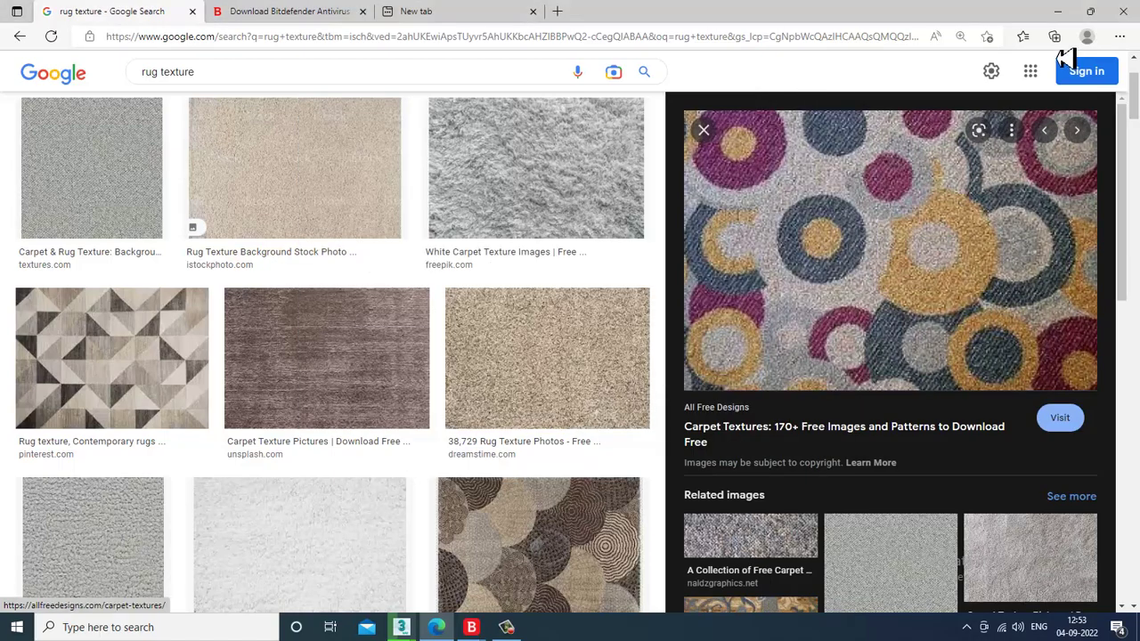
click(1056, 11)
Create a VRayMtl with the saved carpet-textures image as its diffuse bitmap and assign it to the selected rug.
key(w)
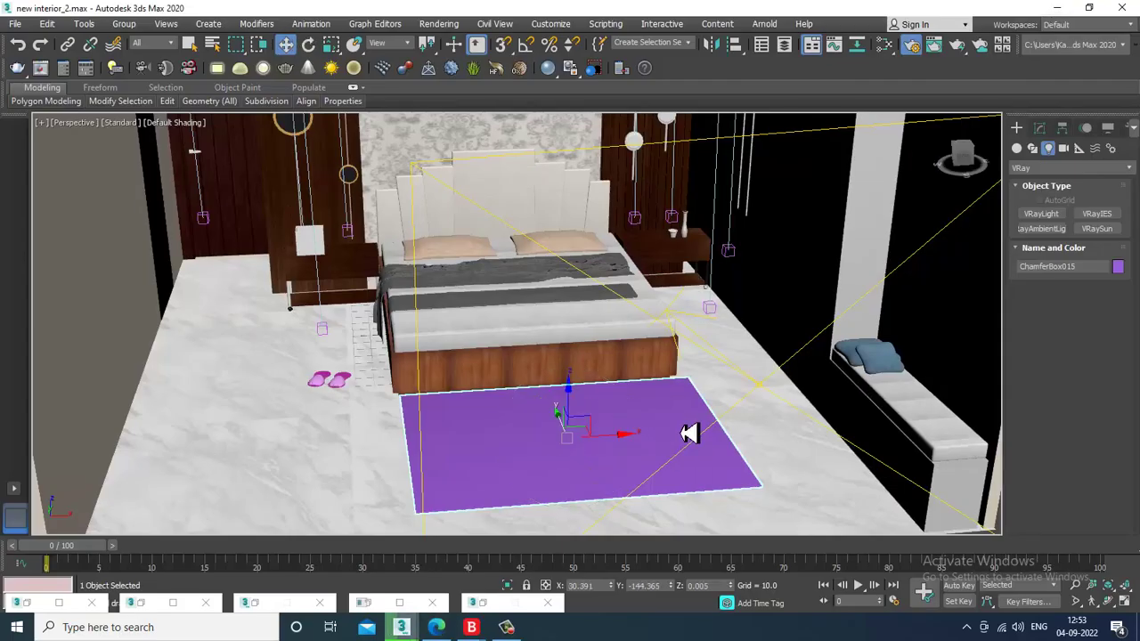
key(m)
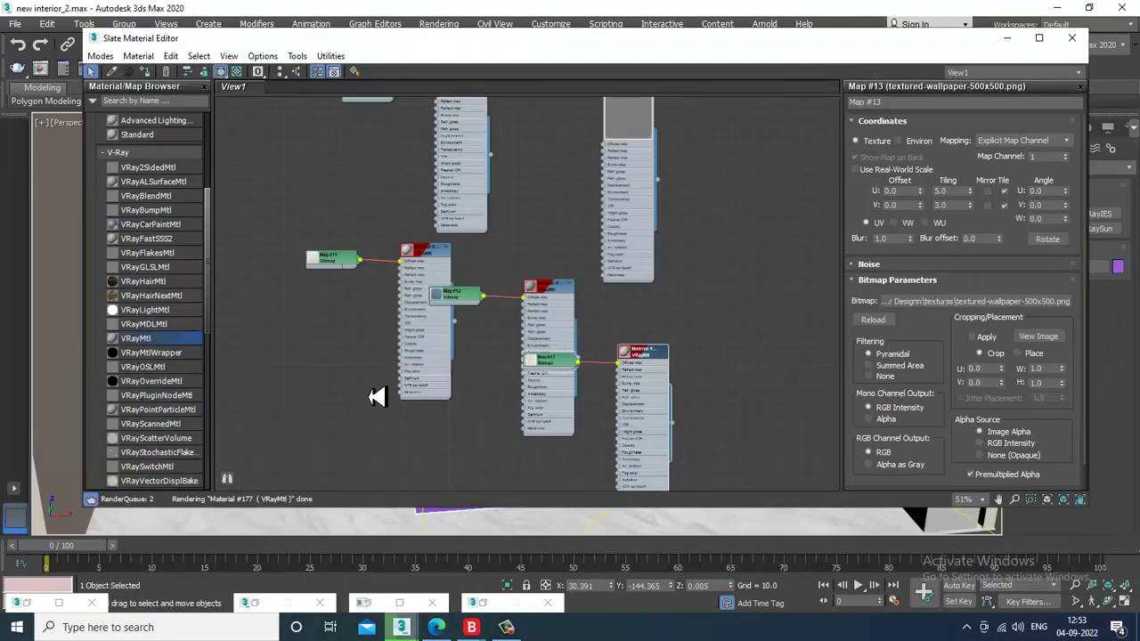
drag(378, 397, 375, 395)
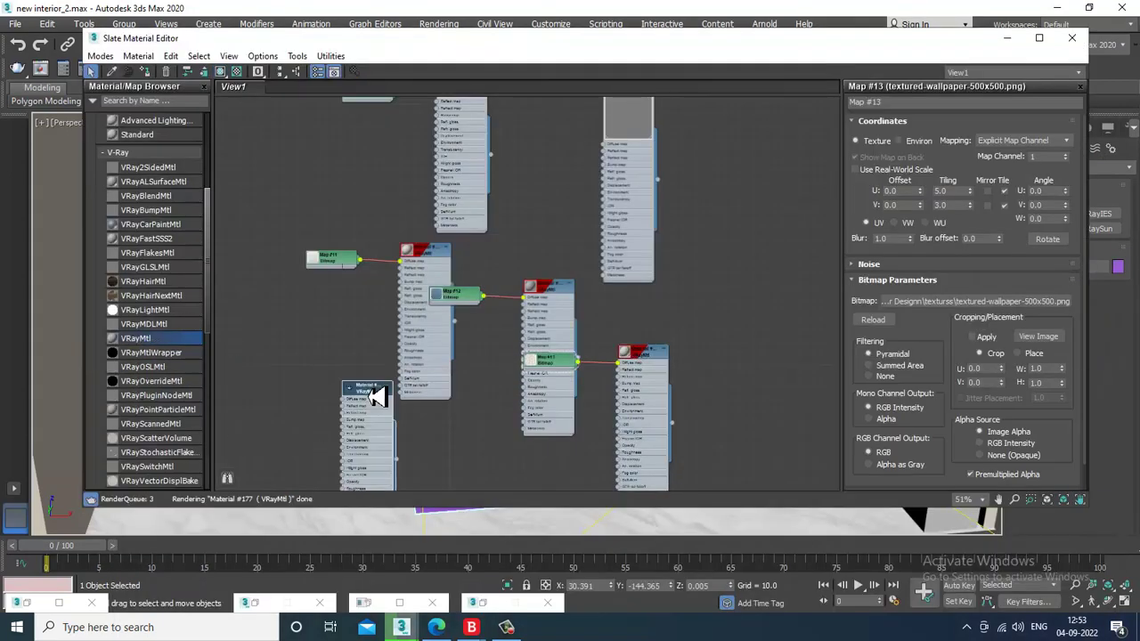
click(951, 138)
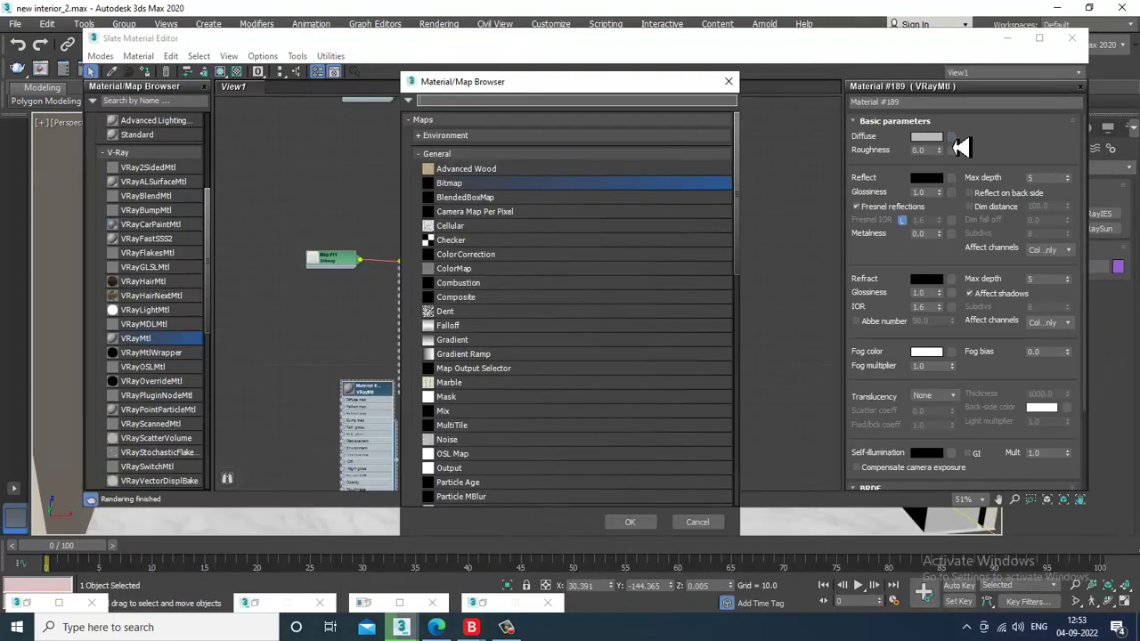
double_click(499, 186)
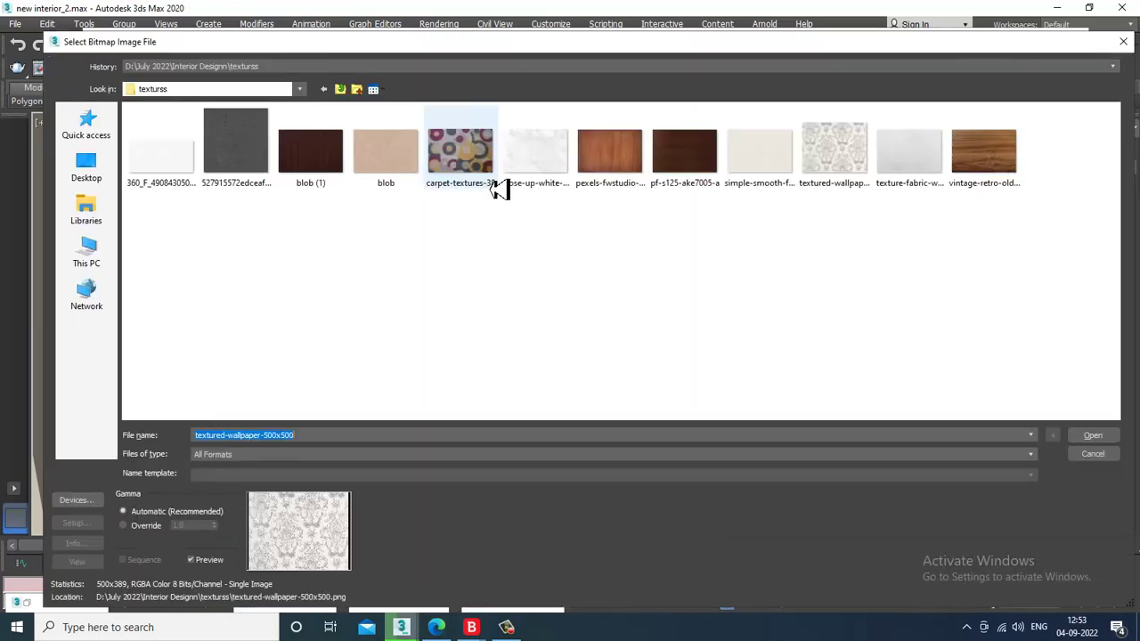
double_click(474, 166)
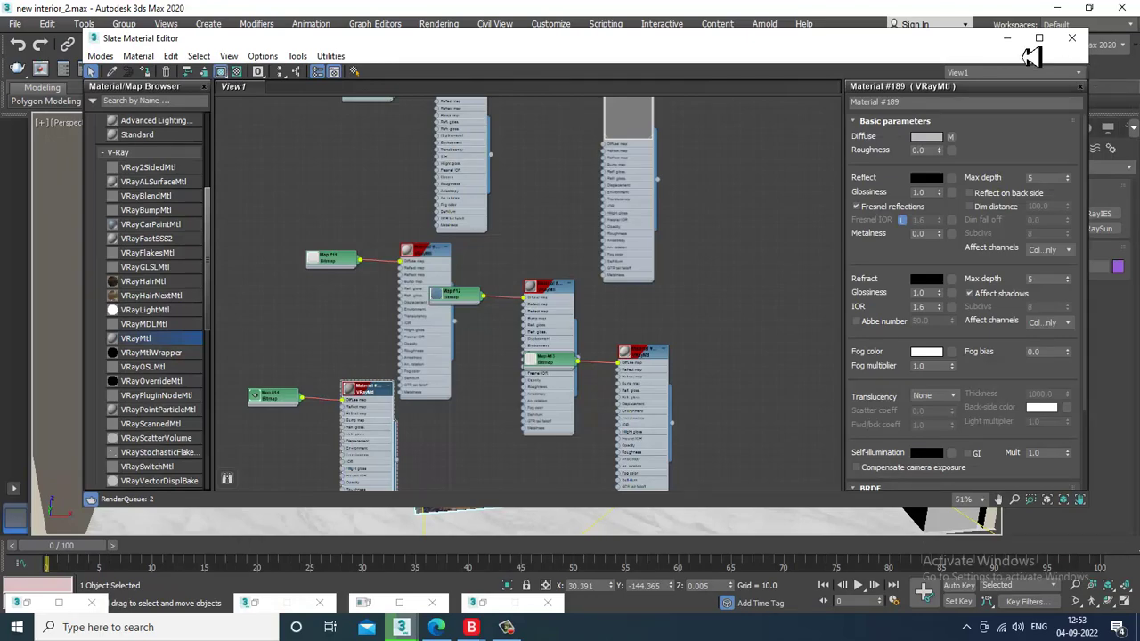
click(1007, 38)
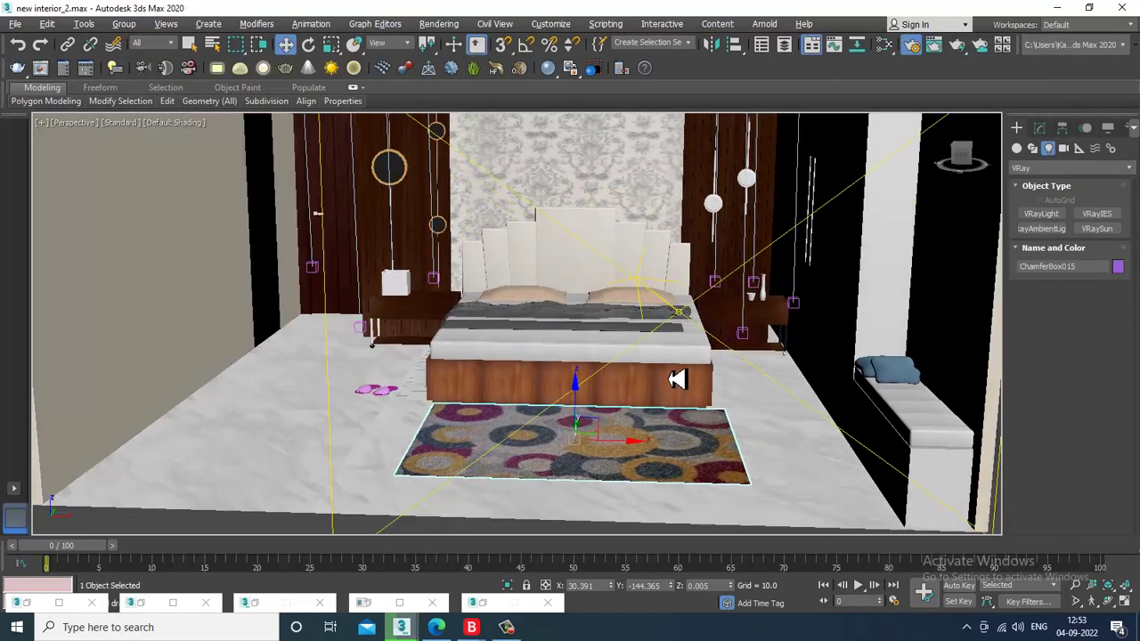
Compose a frontal perspective view of the bedroom, centred on the bed and the patterned headboard wall.
scroll(676, 380, up, 6)
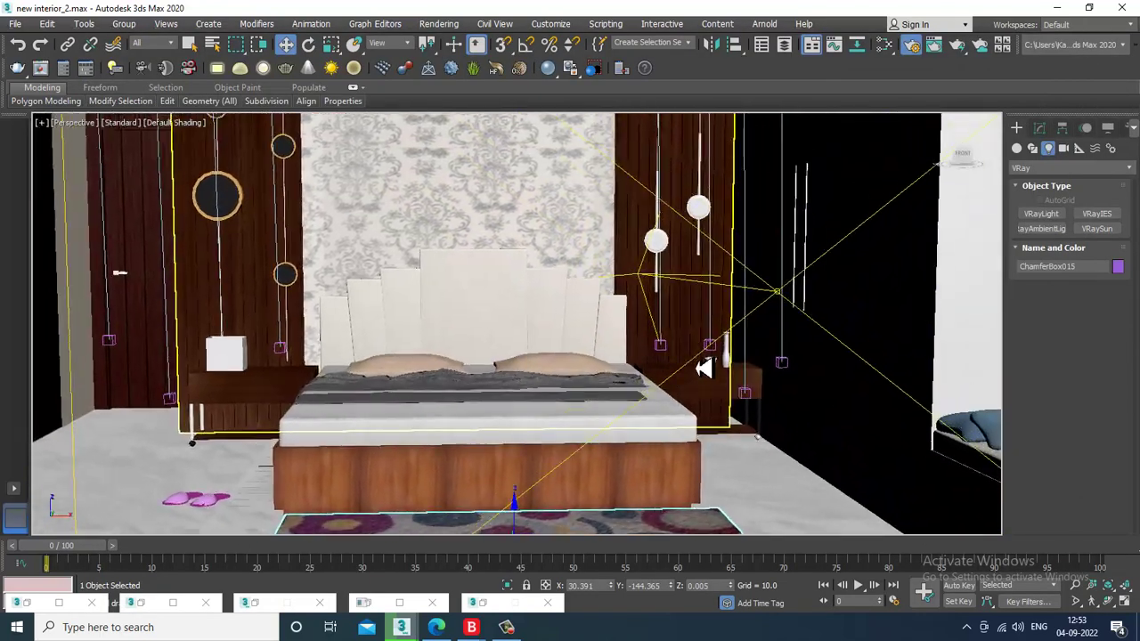
scroll(703, 370, down, 6)
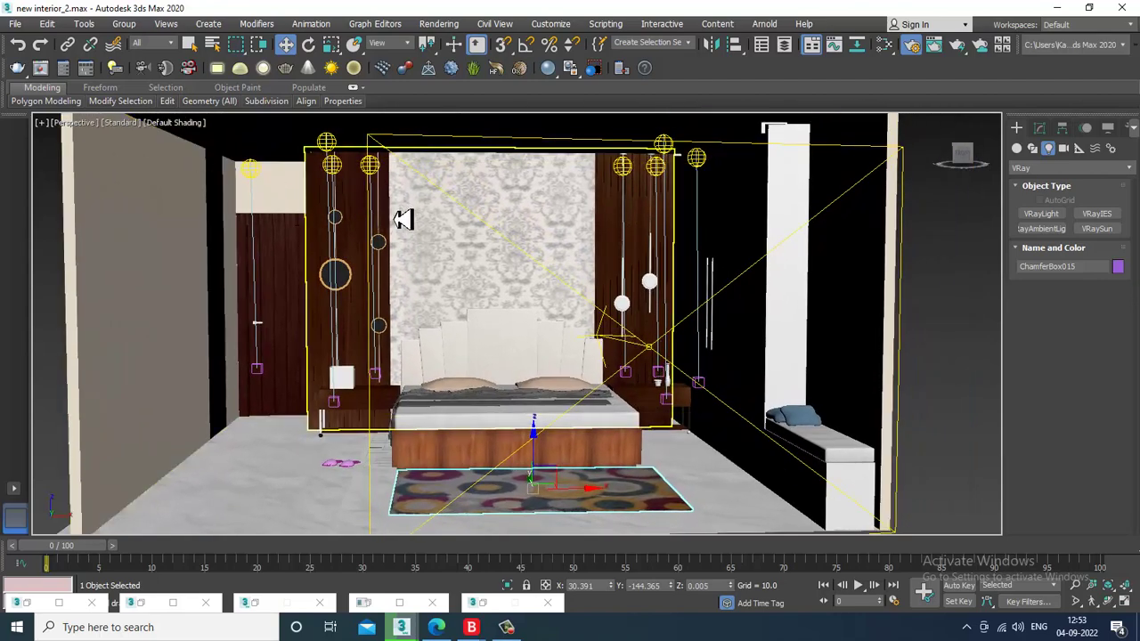
key(Left)
key(Left)
key(Left)
key(Left)
key(Left)
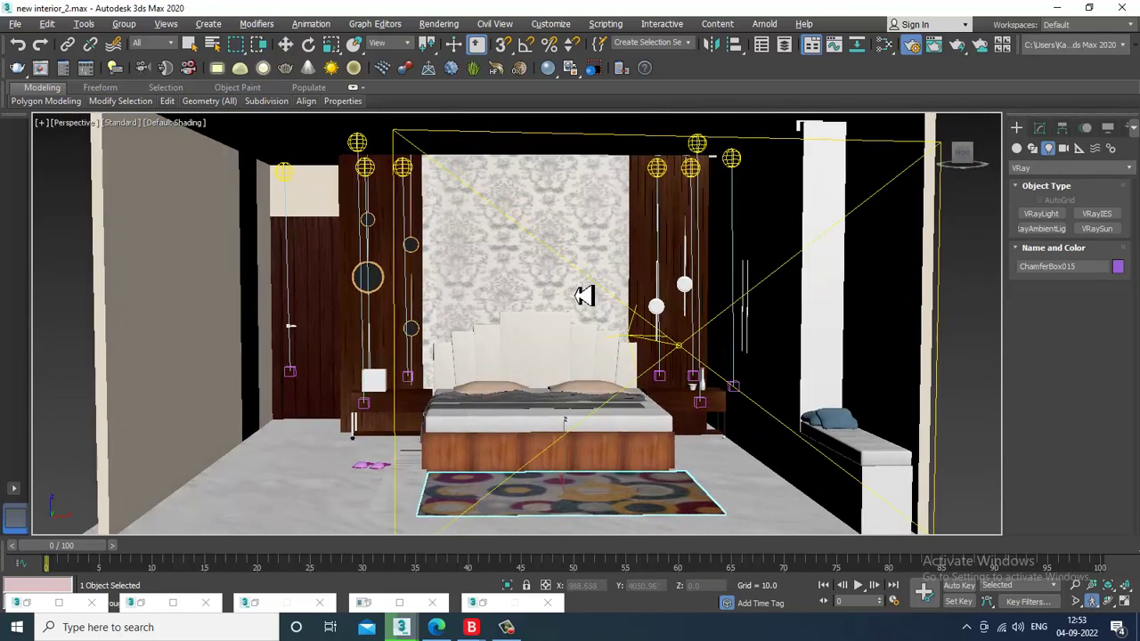
key(Up)
key(Up)
key(Up)
key(Up)
key(Up)
key(Up)
key(Up)
key(Up)
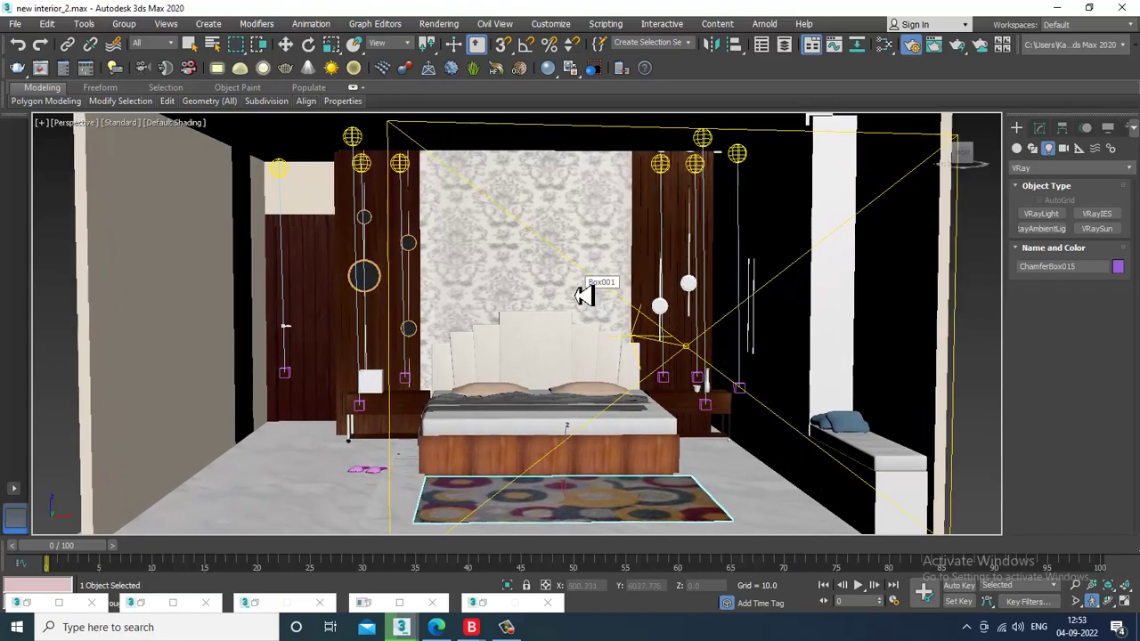
scroll(583, 296, up, 2)
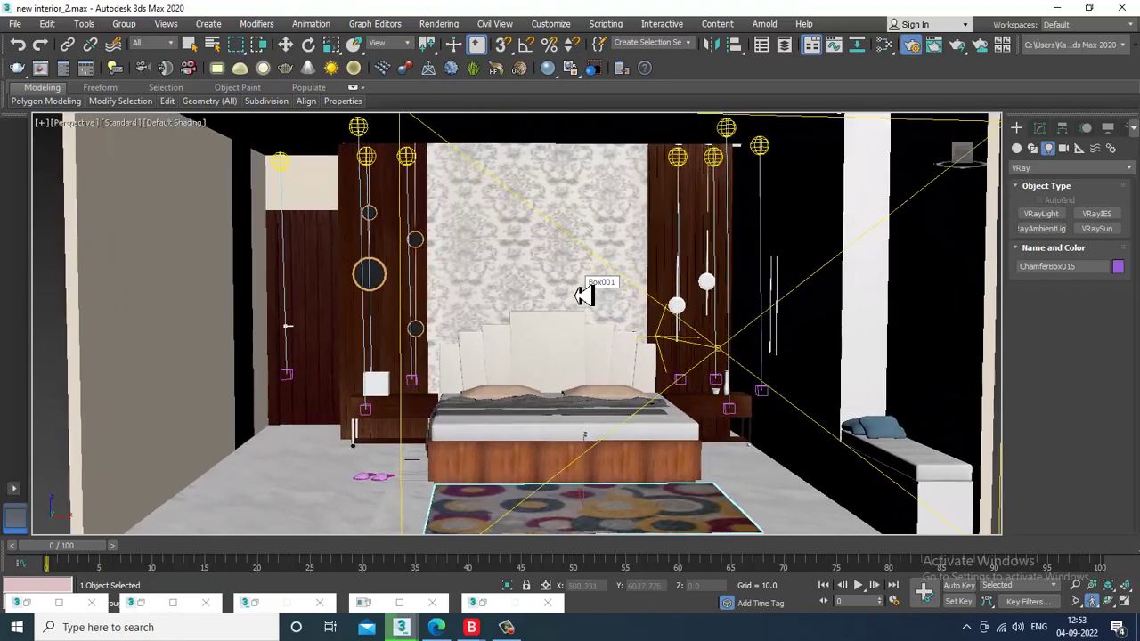
scroll(583, 296, up, 3)
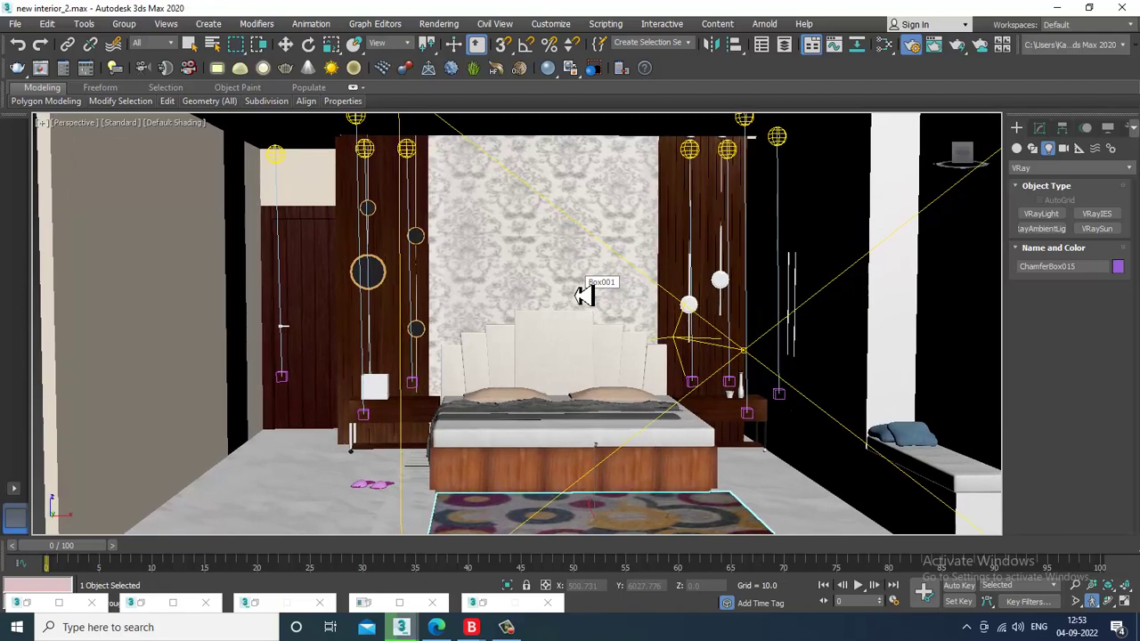
scroll(583, 295, up, 2)
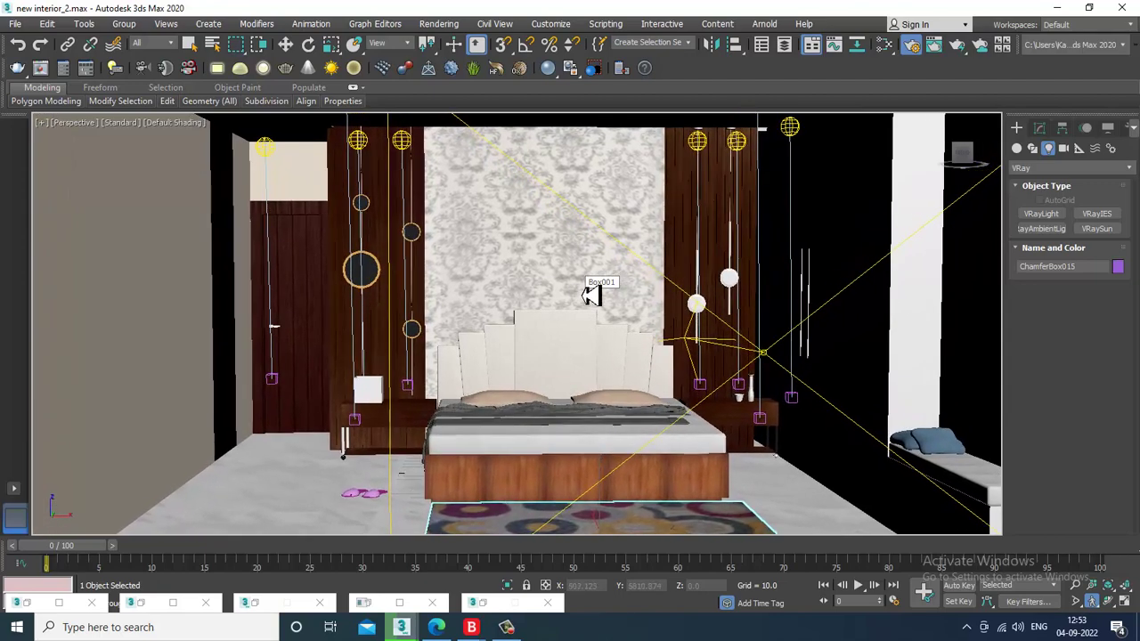
scroll(591, 296, up, 2)
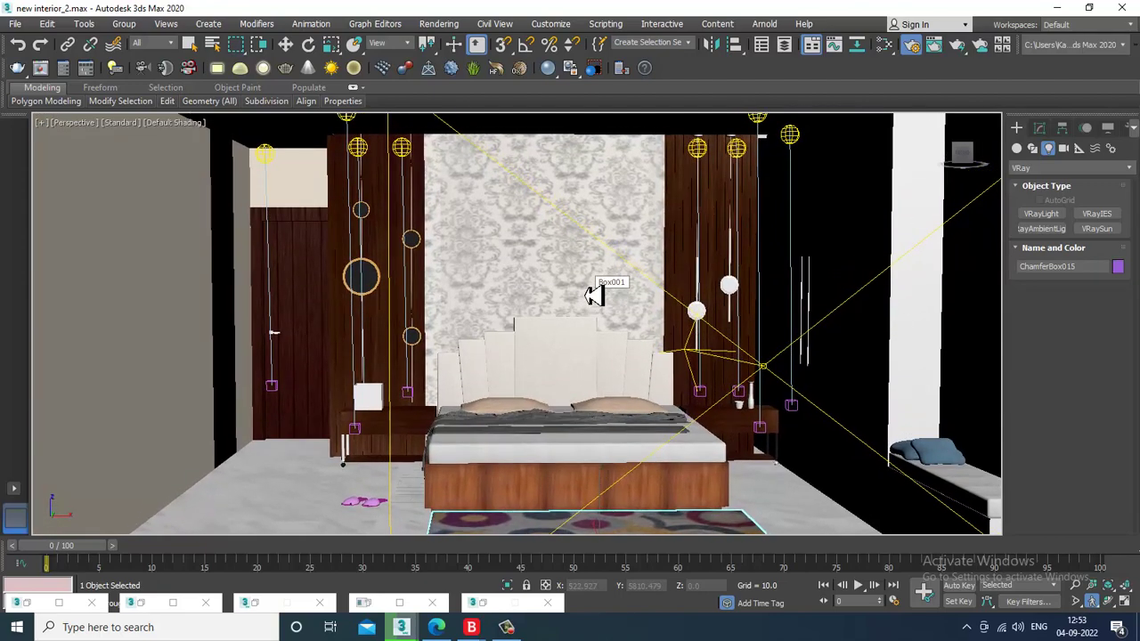
scroll(591, 295, up, 2)
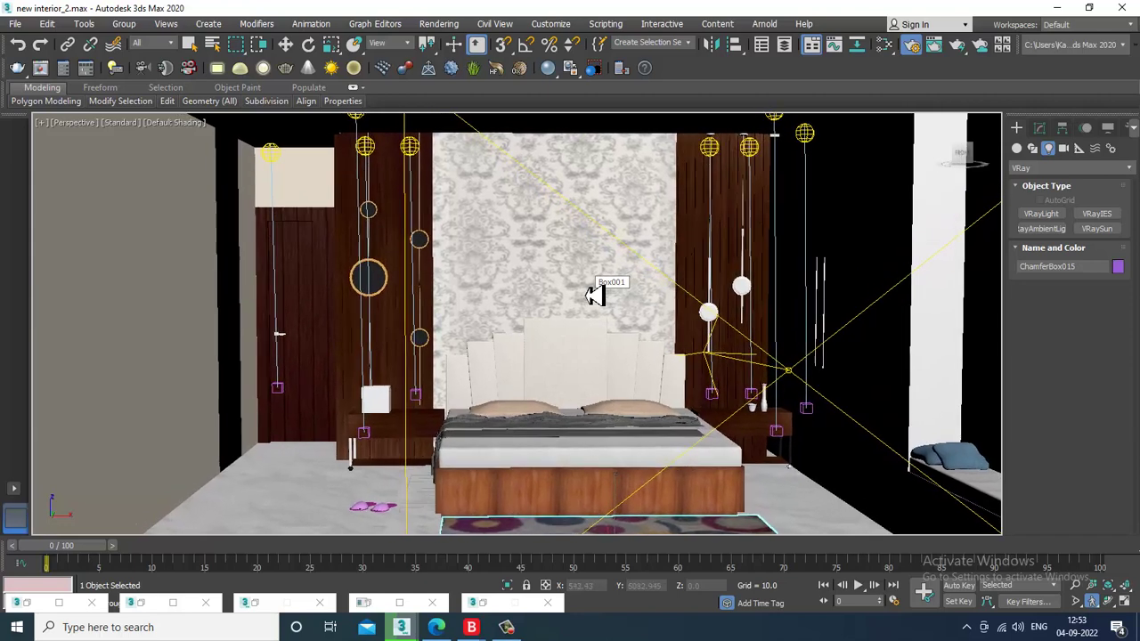
scroll(595, 297, up, 1)
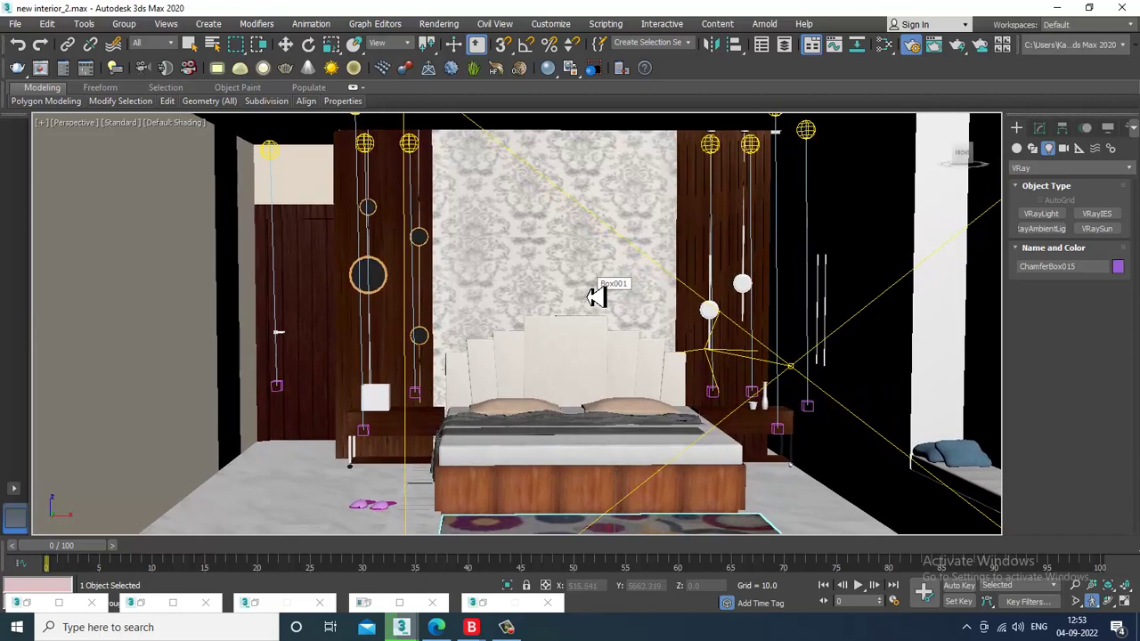
key(e)
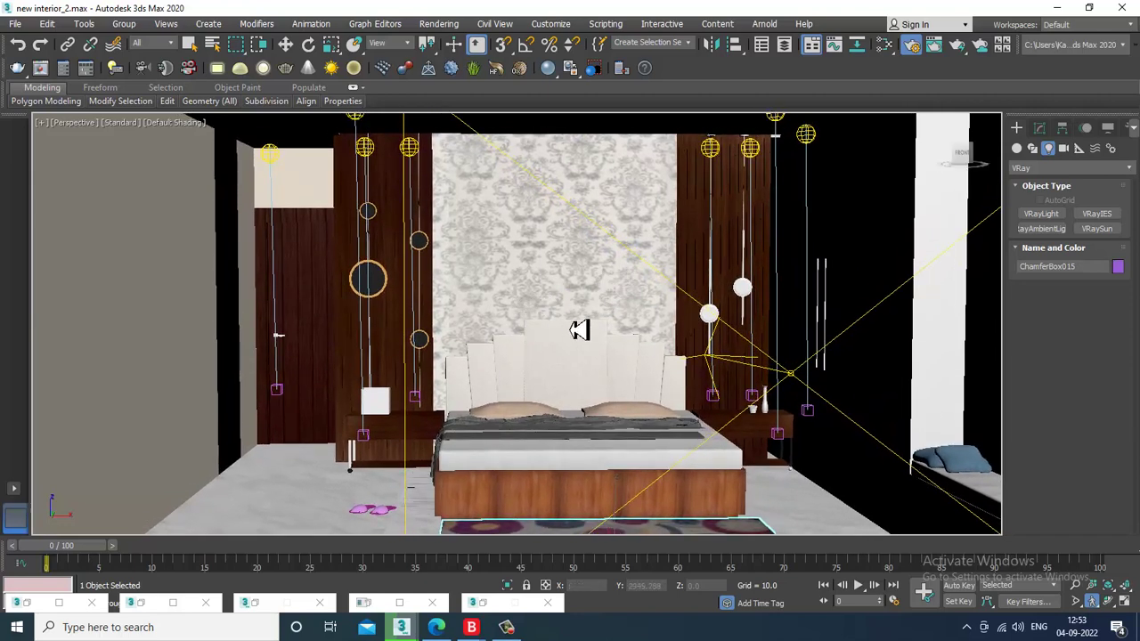
scroll(585, 331, up, 1)
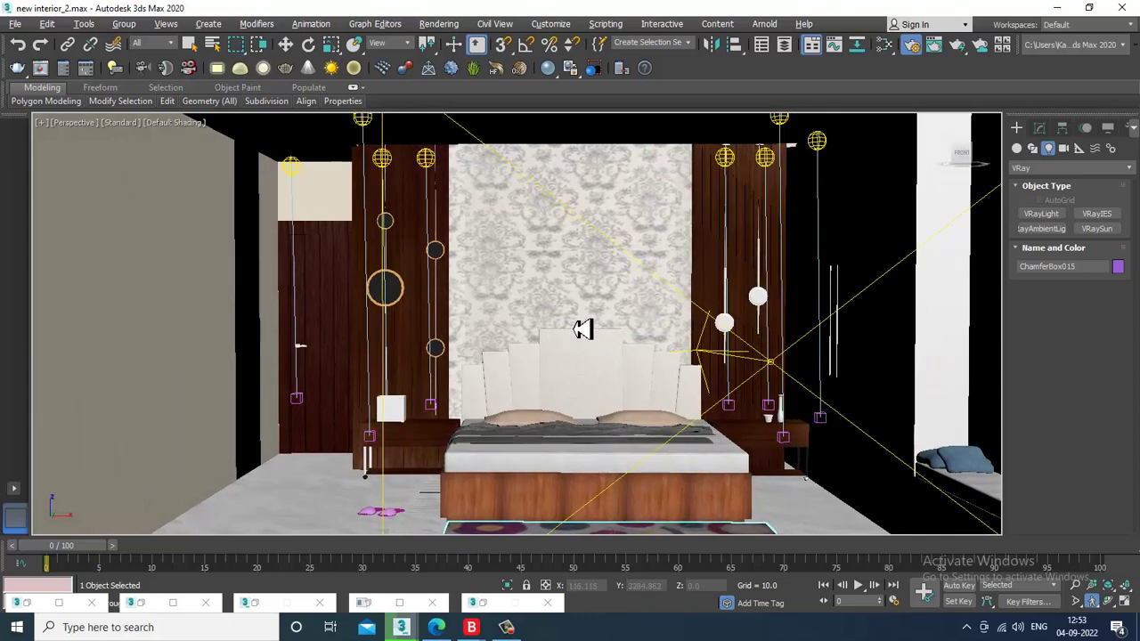
scroll(583, 329, up, 1)
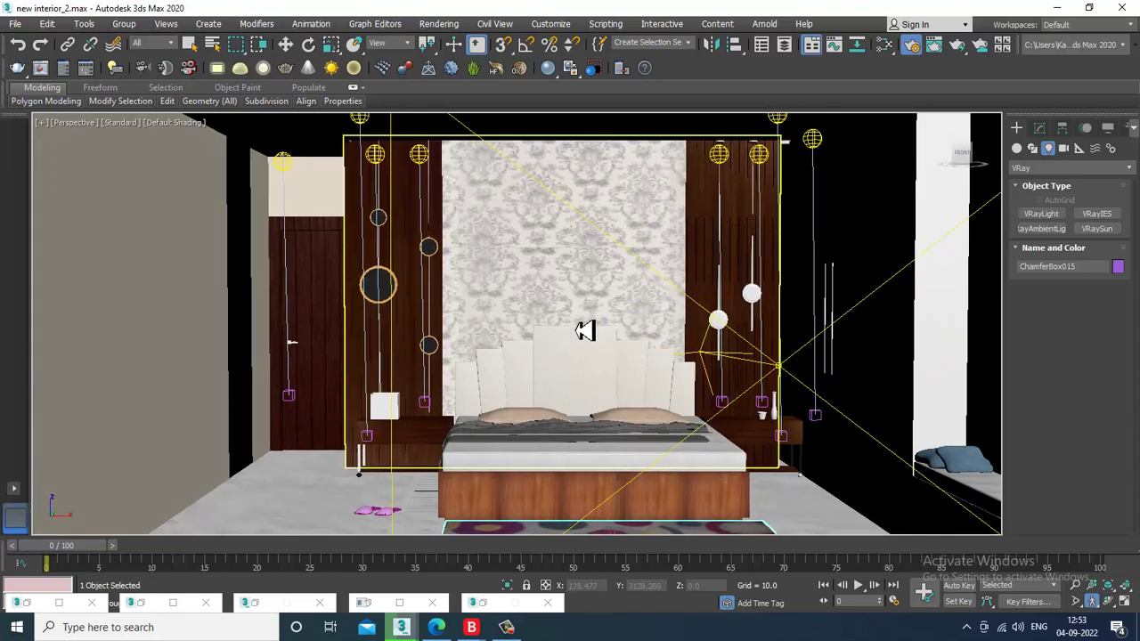
Fine-tune the bedroom framing within the safe frame, keeping the bed and rug in shot, and create a physical camera from the view.
scroll(585, 330, down, 2)
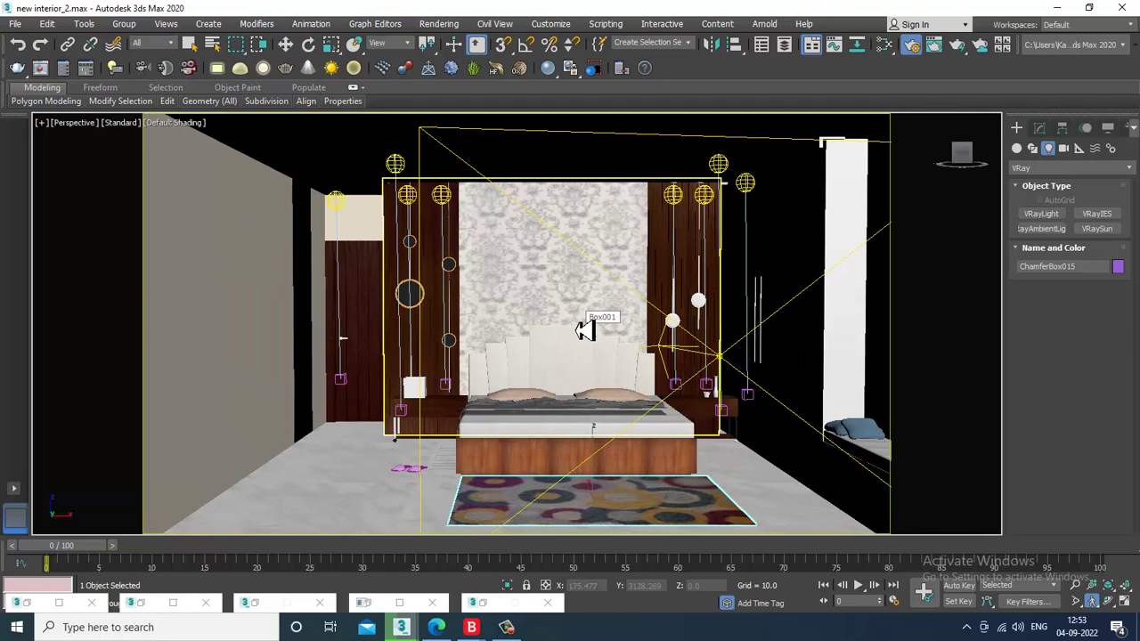
scroll(585, 330, up, 2)
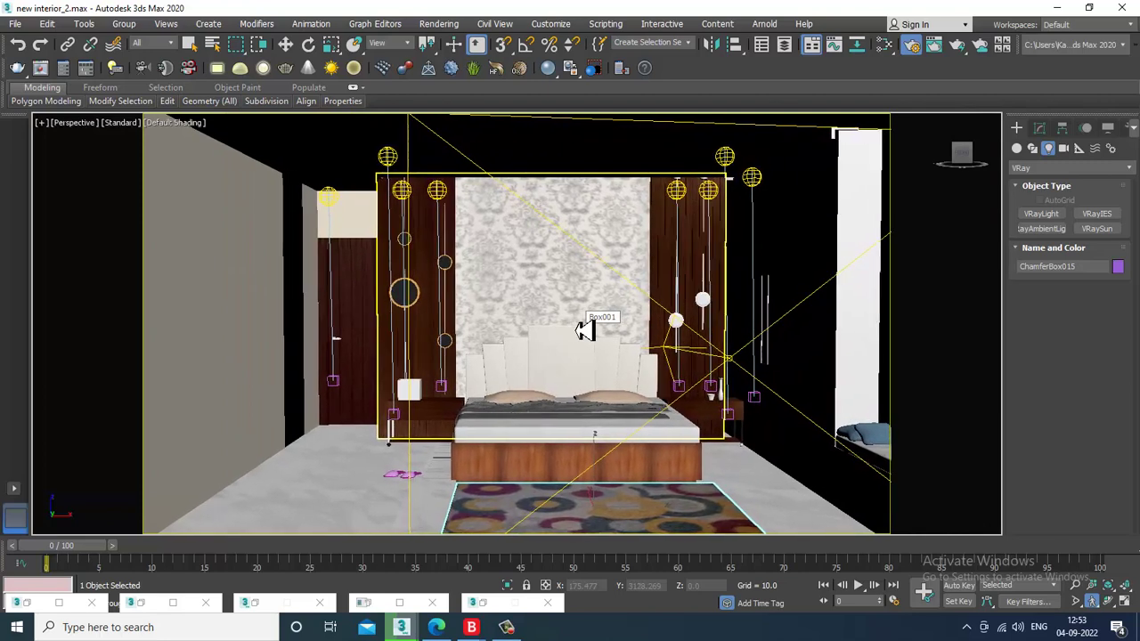
scroll(585, 330, up, 2)
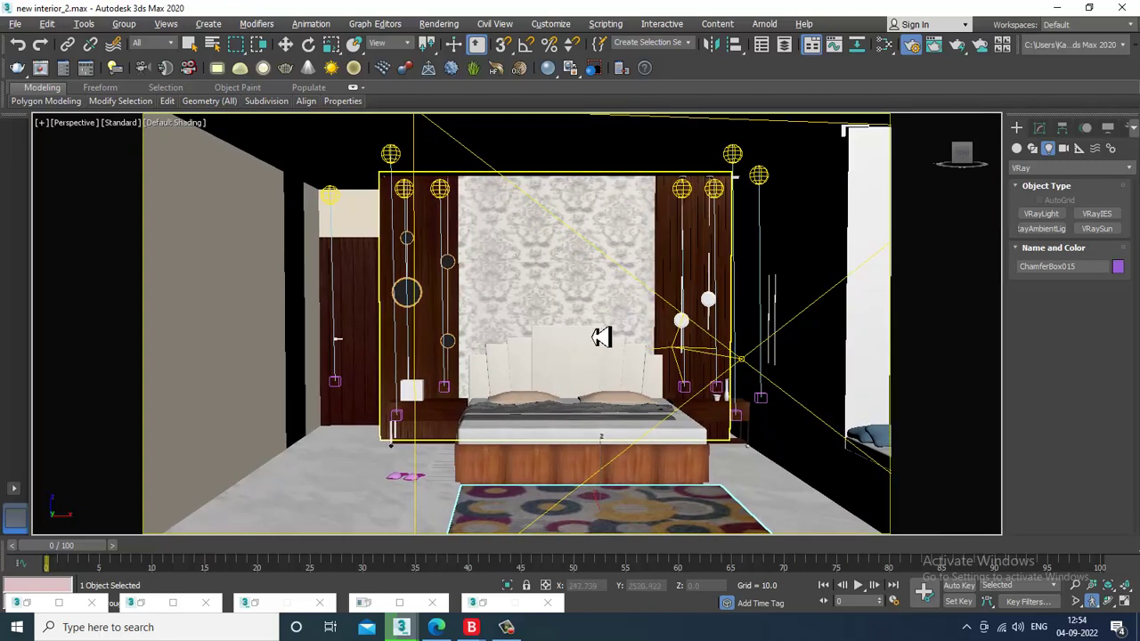
alt+middle_drag(601, 337, 603, 337)
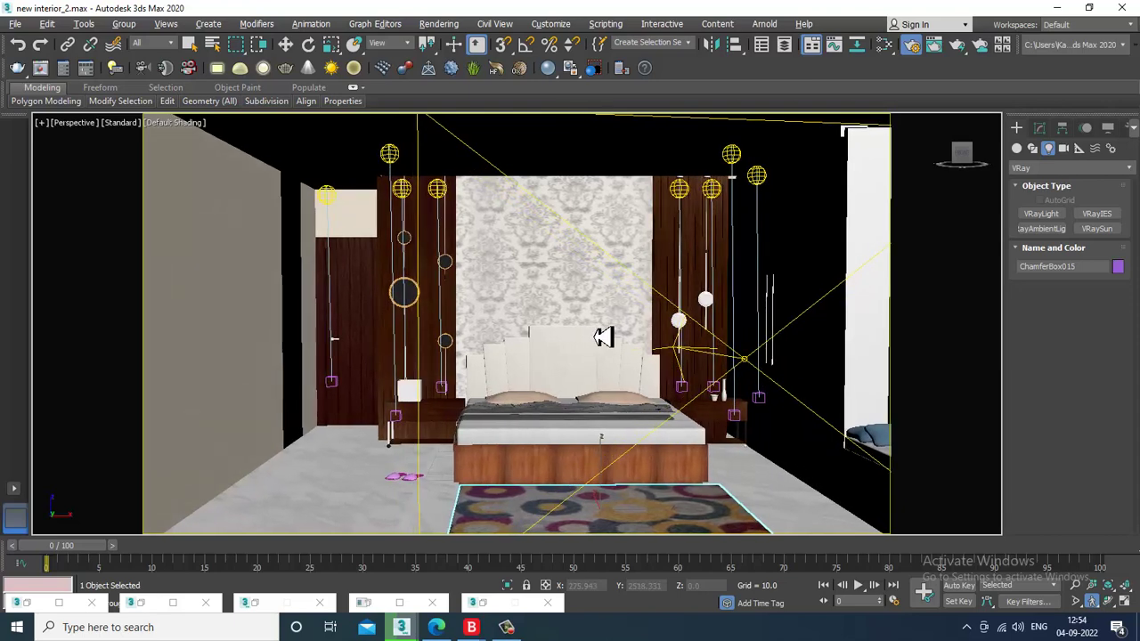
scroll(603, 337, down, 2)
scroll(603, 338, up, 2)
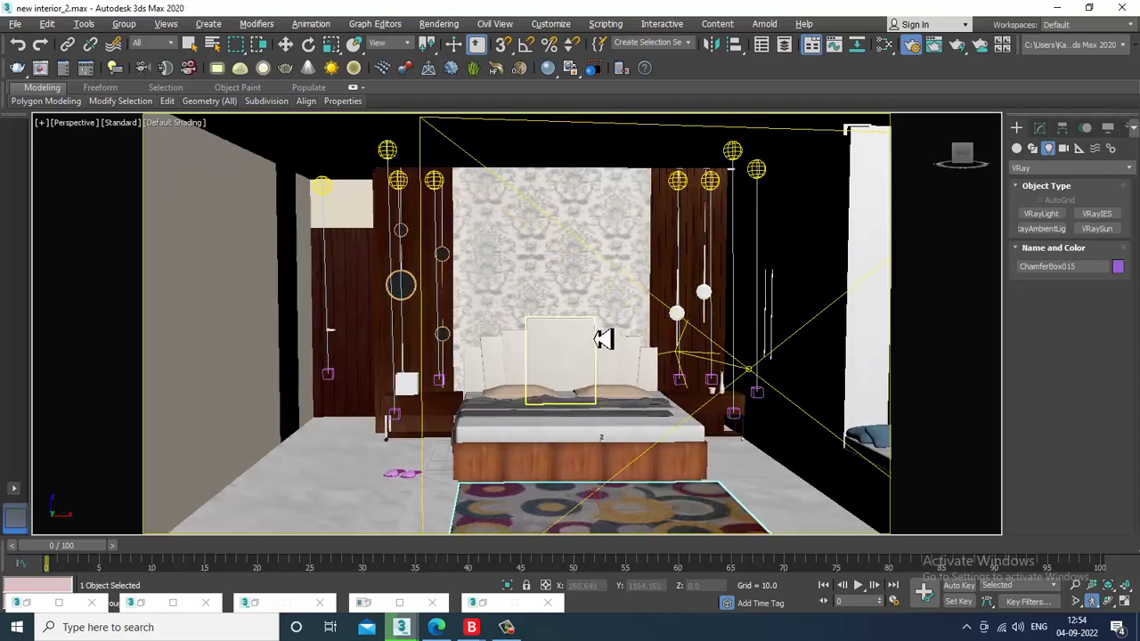
scroll(602, 356, down, 2)
scroll(601, 356, up, 2)
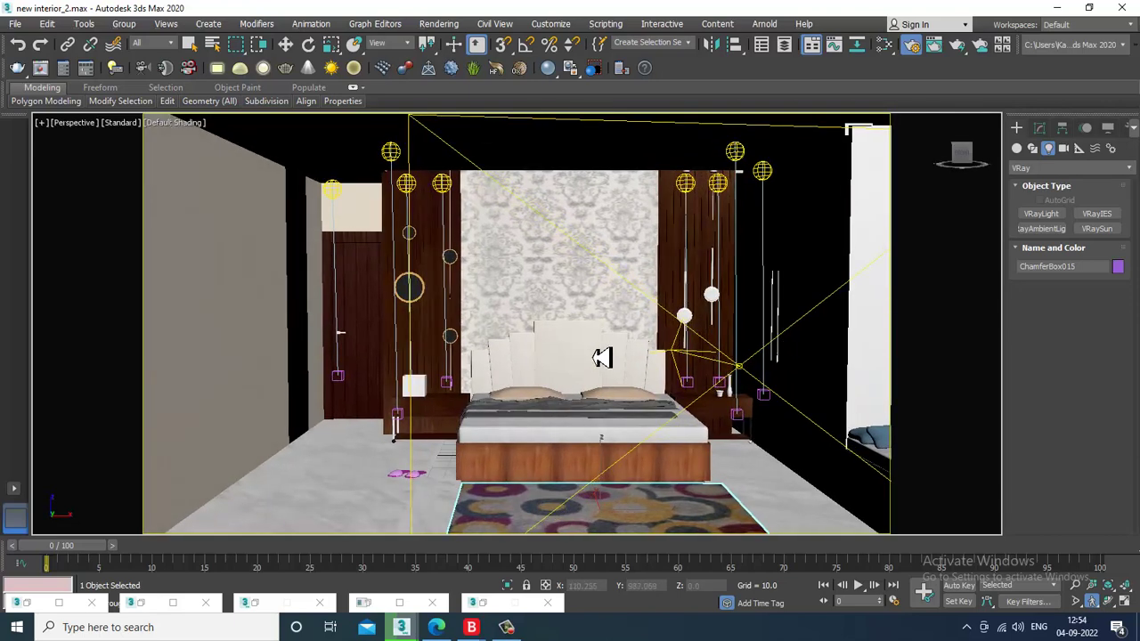
key(Right)
key(Right)
key(Up)
key(Up)
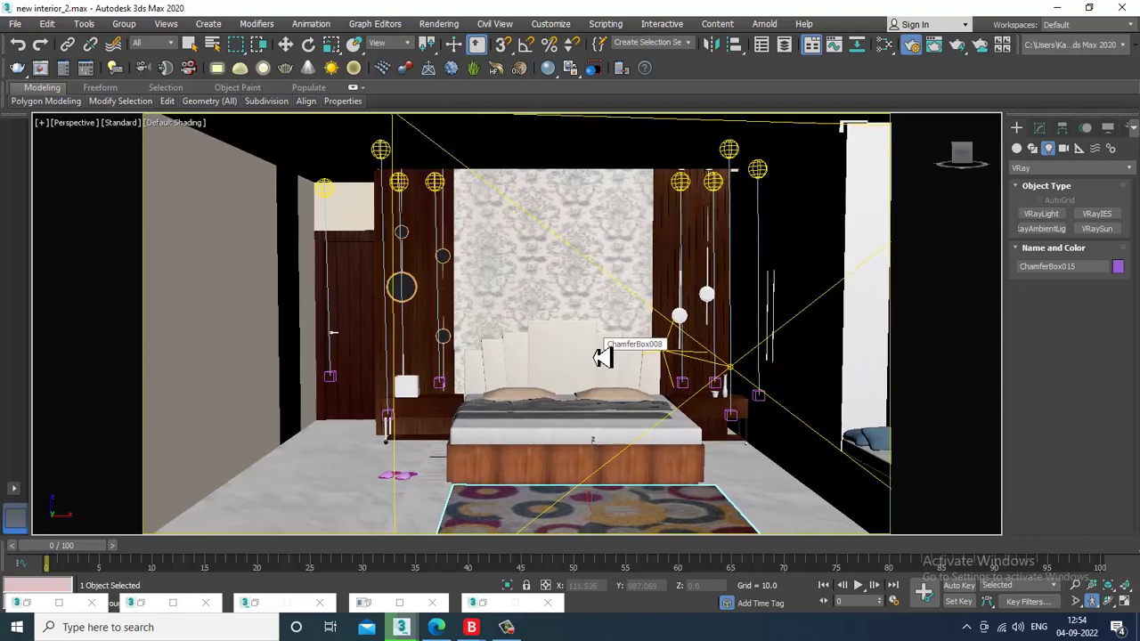
key(Up)
key(Up)
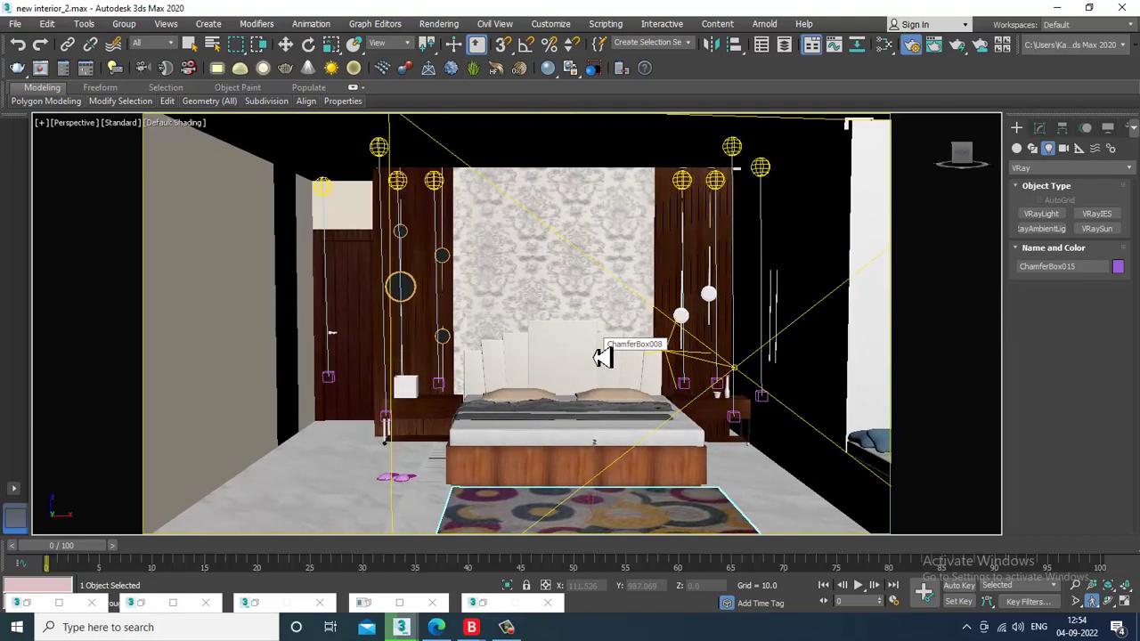
key(ctrl+c)
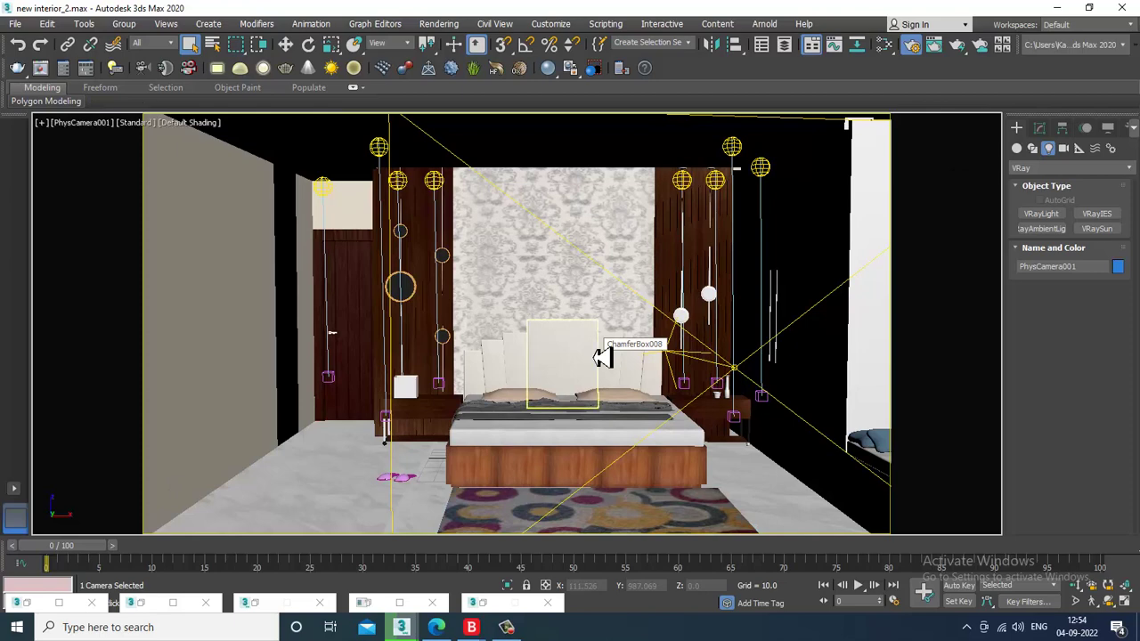
Return to the perspective view and examine the wardrobe side of the room up to the strip along its upper edge.
click(593, 254)
key(p)
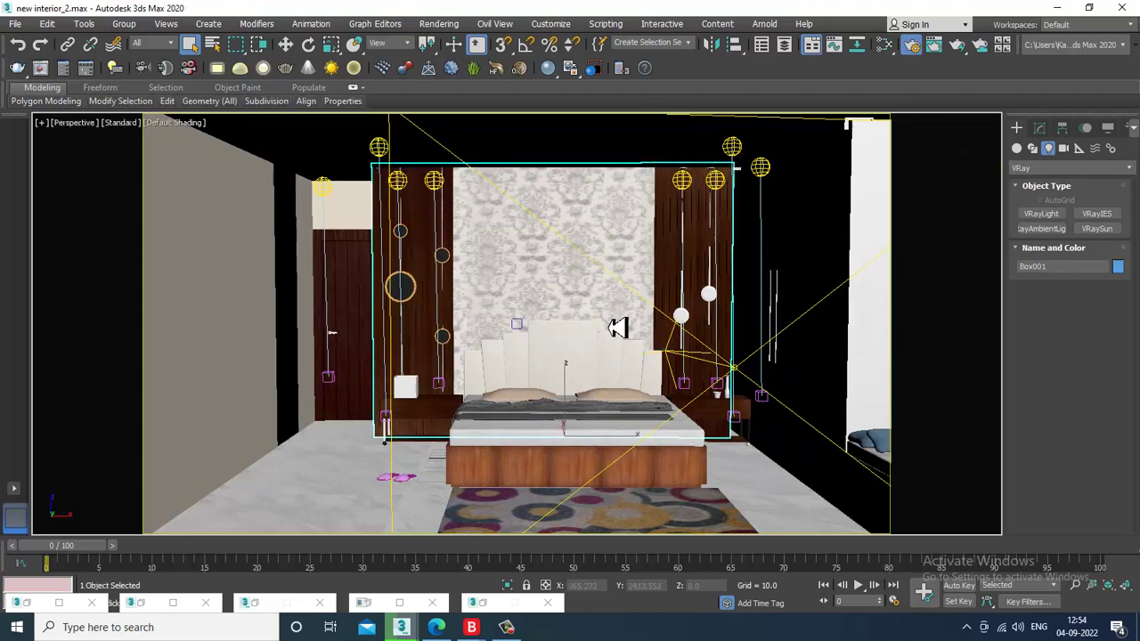
scroll(616, 326, down, 4)
alt+middle_drag(662, 351, 636, 402)
scroll(720, 407, up, 3)
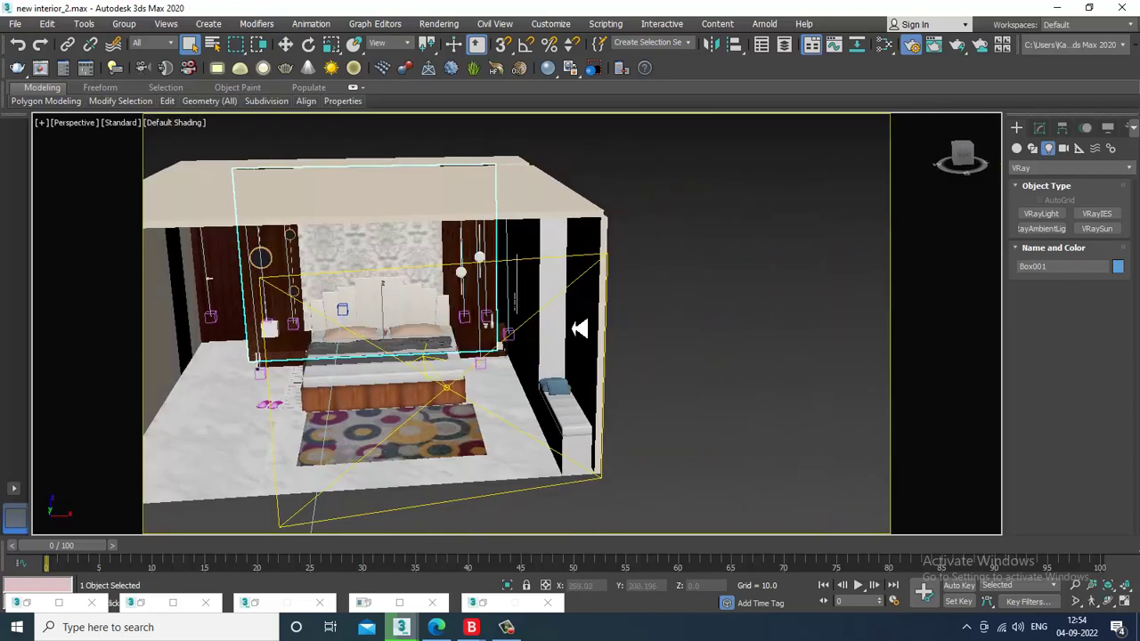
click(559, 305)
alt+middle_drag(560, 305, 603, 295)
scroll(602, 295, up, 2)
middle_drag(445, 303, 582, 280)
alt+middle_drag(649, 267, 605, 247)
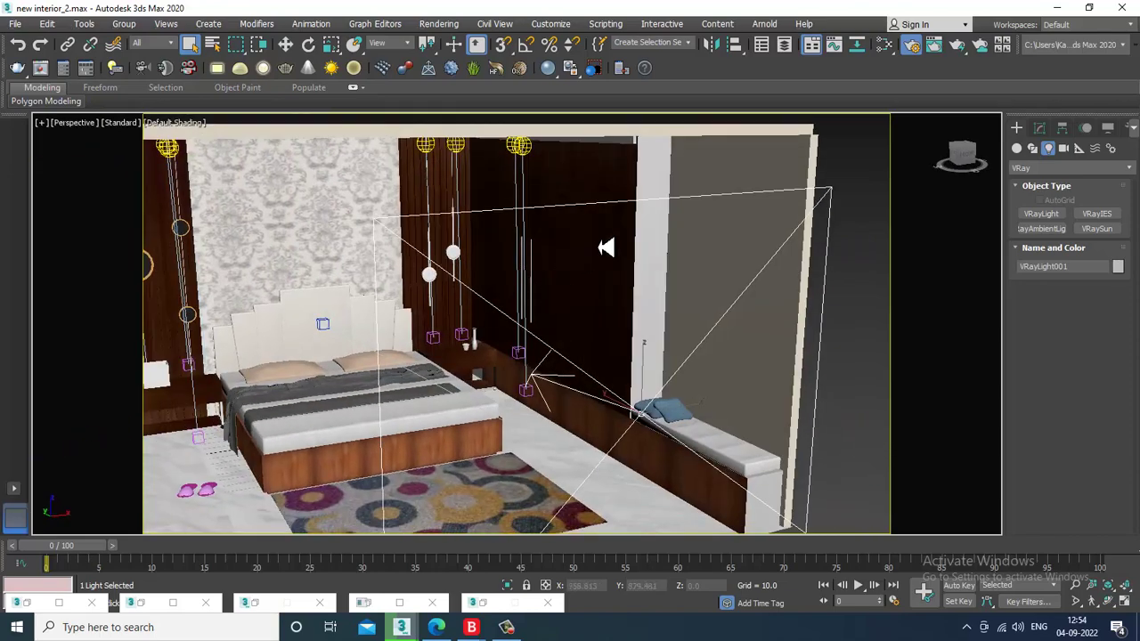
click(671, 360)
mouse_move(671, 359)
alt+middle_down()
mouse_move(689, 333)
mouse_move(674, 338)
alt+middle_up()
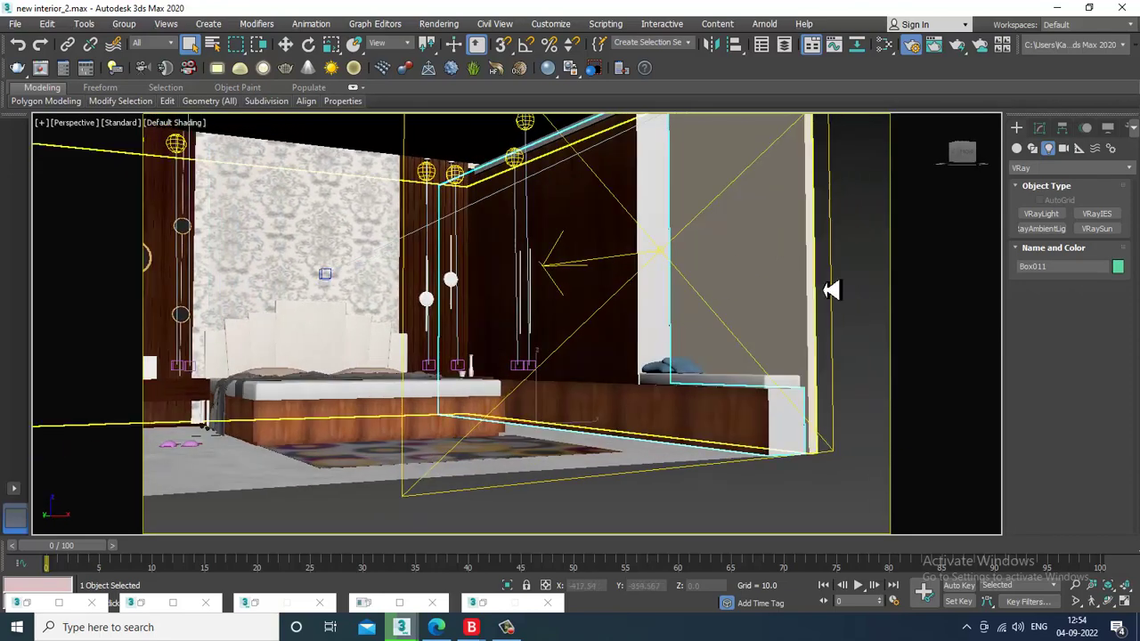
click(1040, 131)
scroll(659, 279, up, 6)
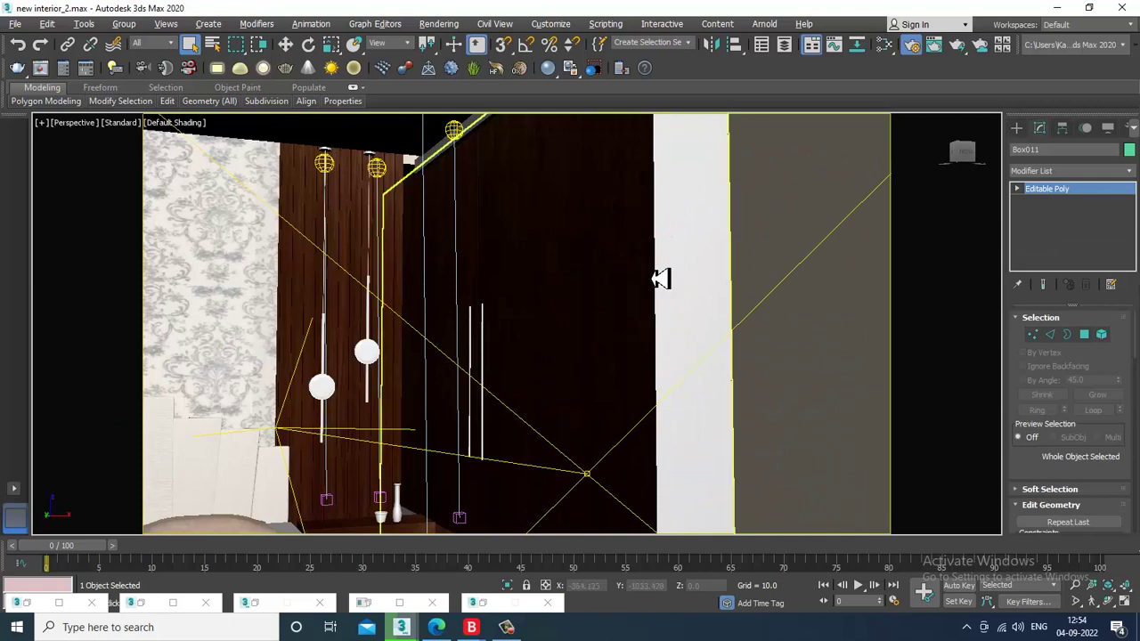
middle_drag(659, 279, 646, 359)
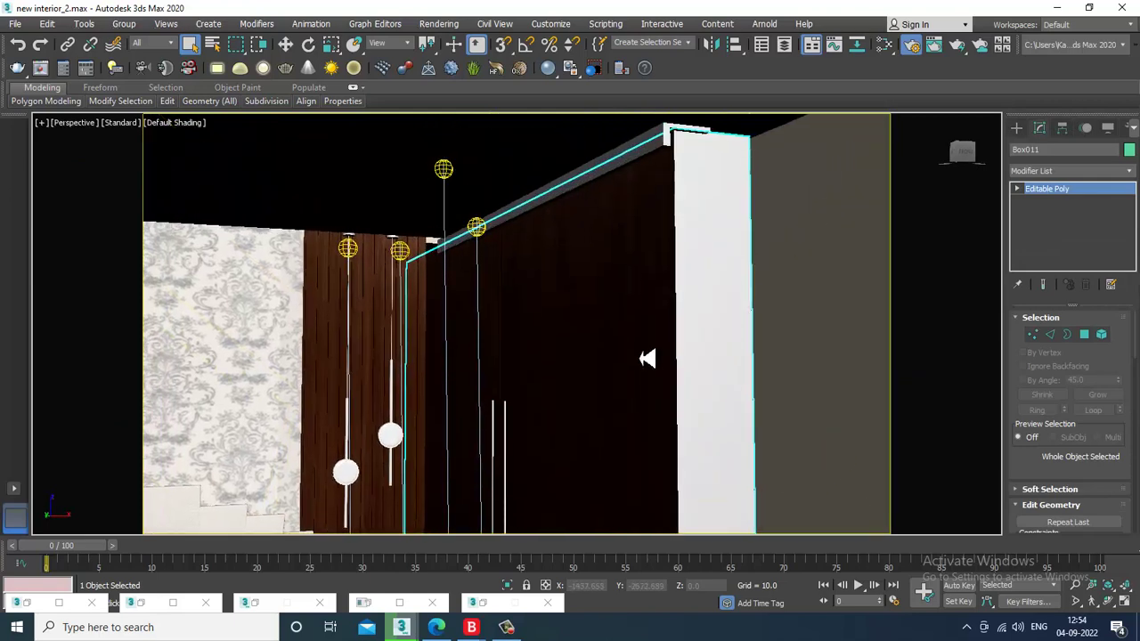
Assign the existing dark wood bitmap VRayMtl to the long strip along the wardrobe's upper edge.
click(606, 184)
key(m)
middle_drag(645, 250, 645, 448)
middle_drag(570, 246, 604, 365)
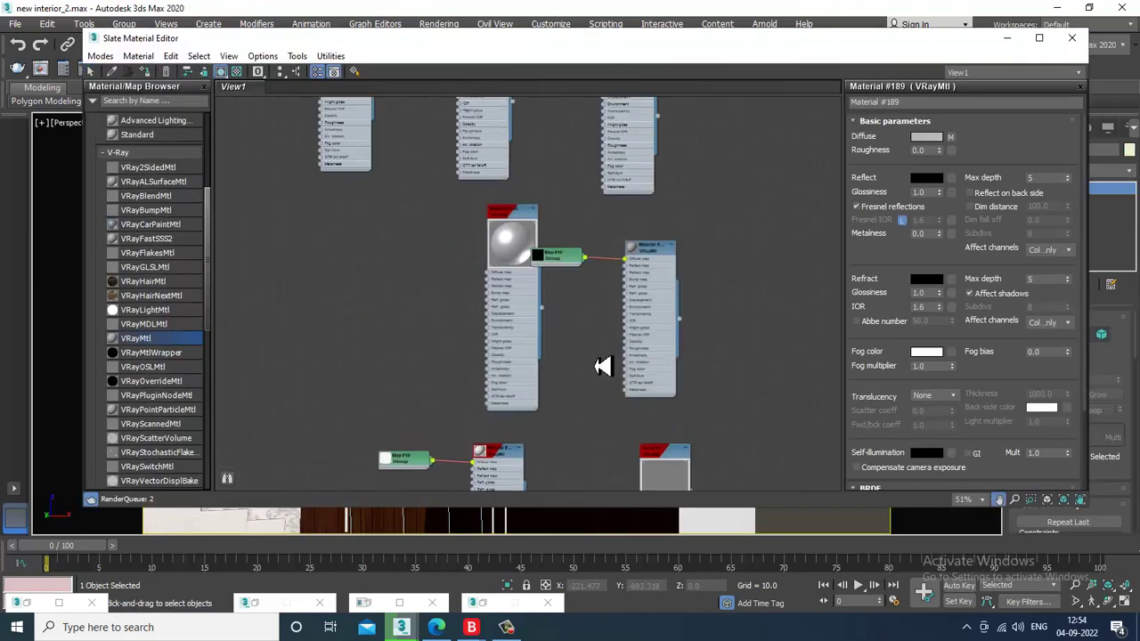
middle_drag(571, 148, 605, 365)
scroll(662, 303, down, 1)
click(674, 277)
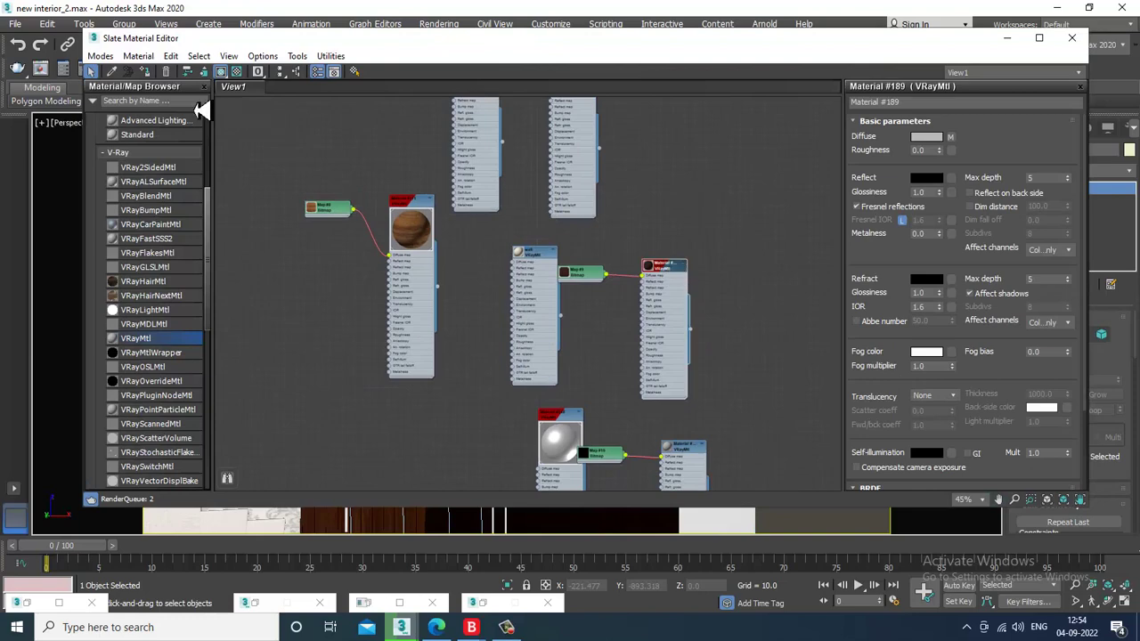
click(147, 71)
click(1071, 37)
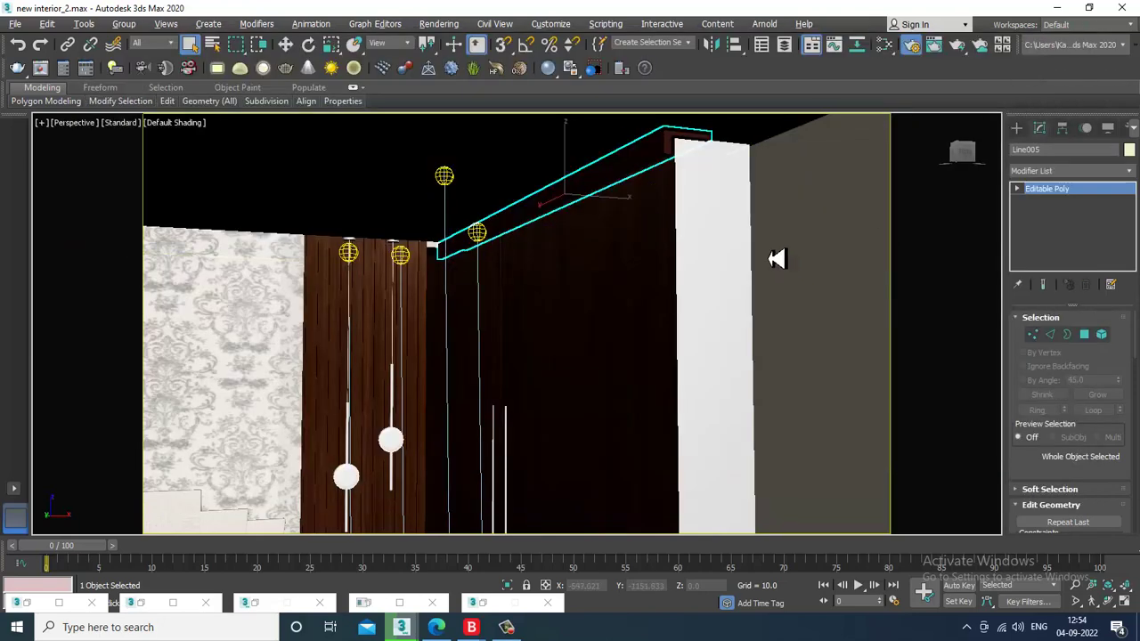
Add a UVW Map modifier with Box mapping to the strip above the wardrobe and isolate the strip in shaded display.
click(1068, 170)
scroll(1050, 245, down, 10)
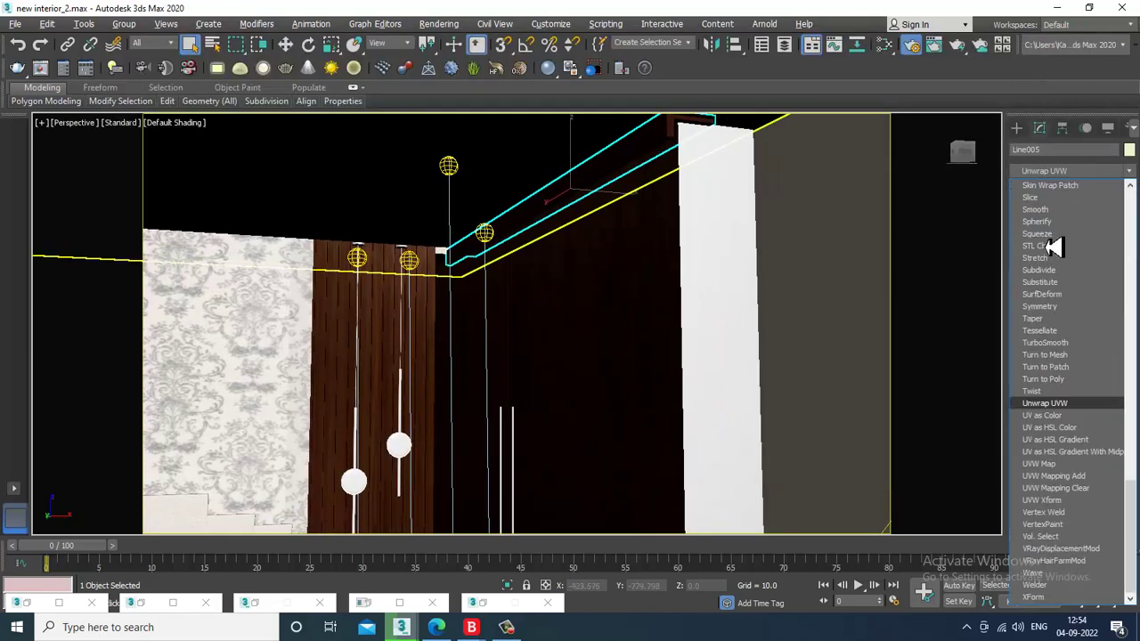
click(1073, 467)
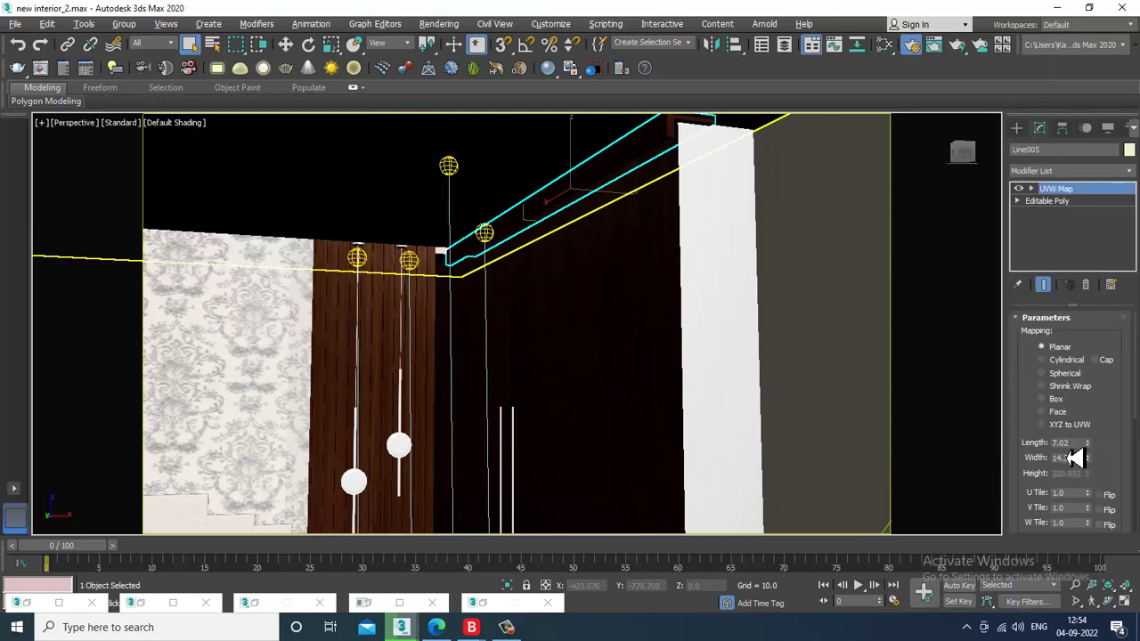
click(1055, 399)
key(F3)
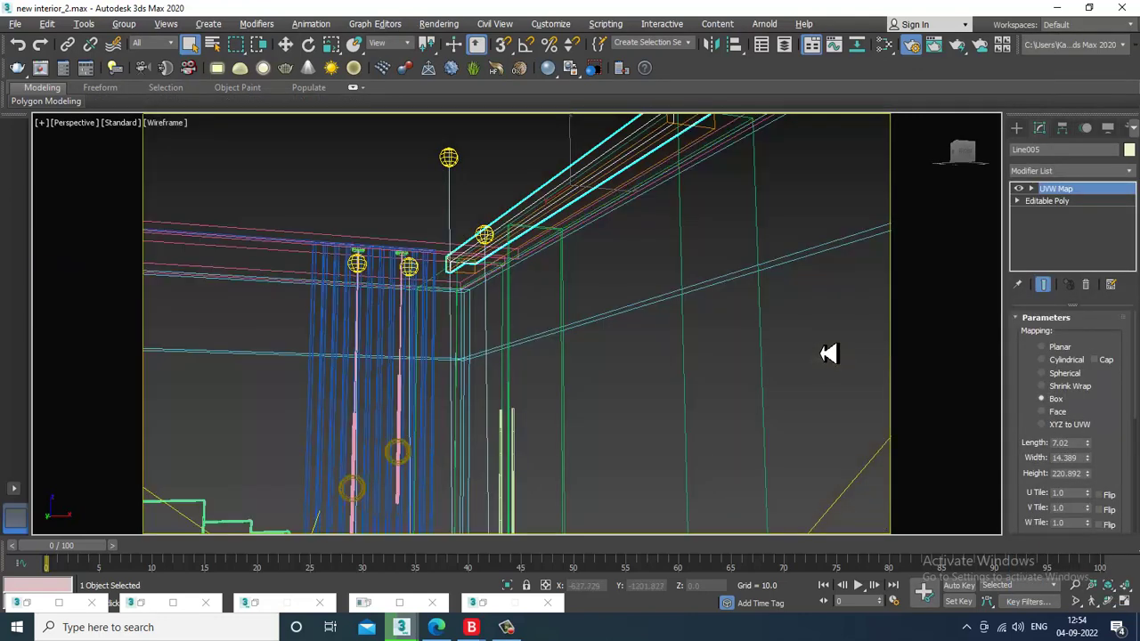
key(alt+q)
key(F3)
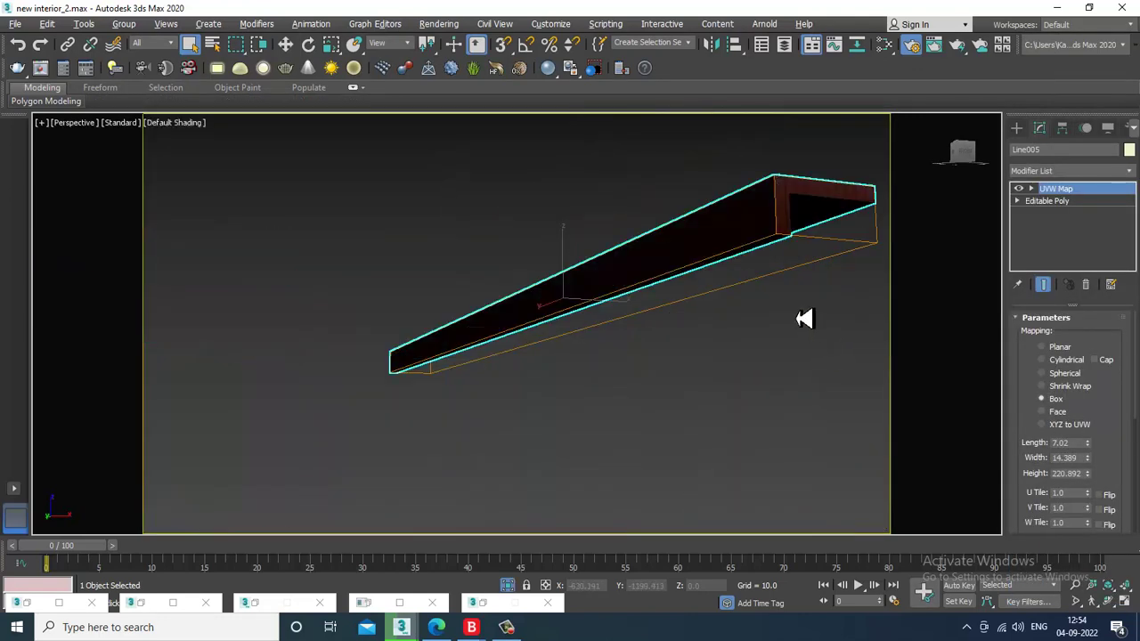
Set the UVW Map width of the strip above the wardrobe to 87.918.
alt+middle_drag(804, 318, 786, 345)
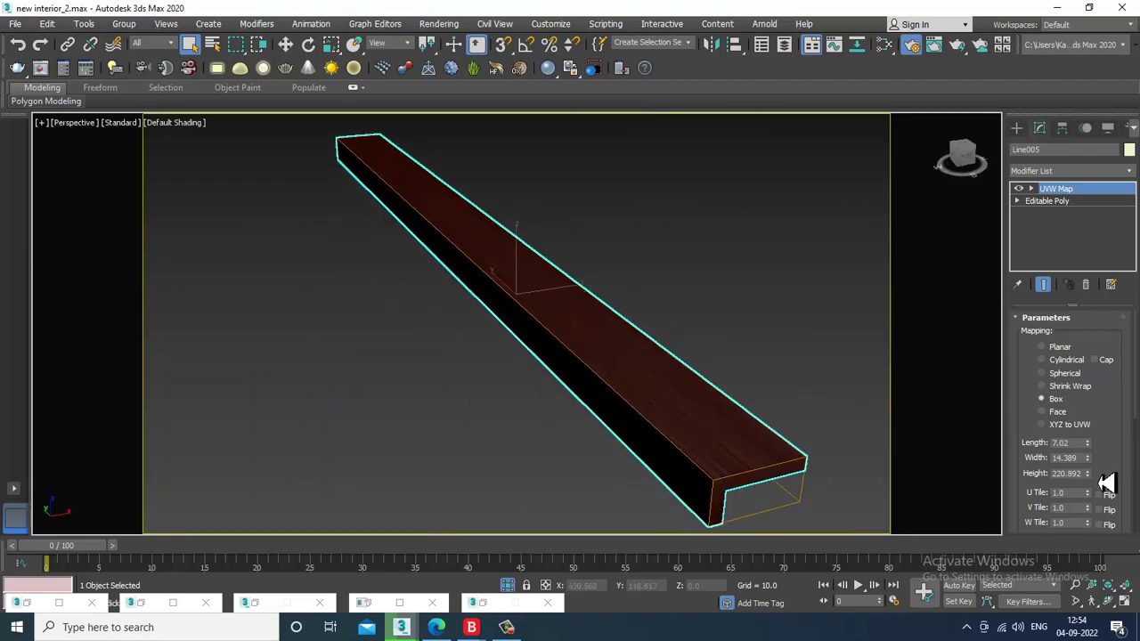
drag(1086, 456, 1031, 99)
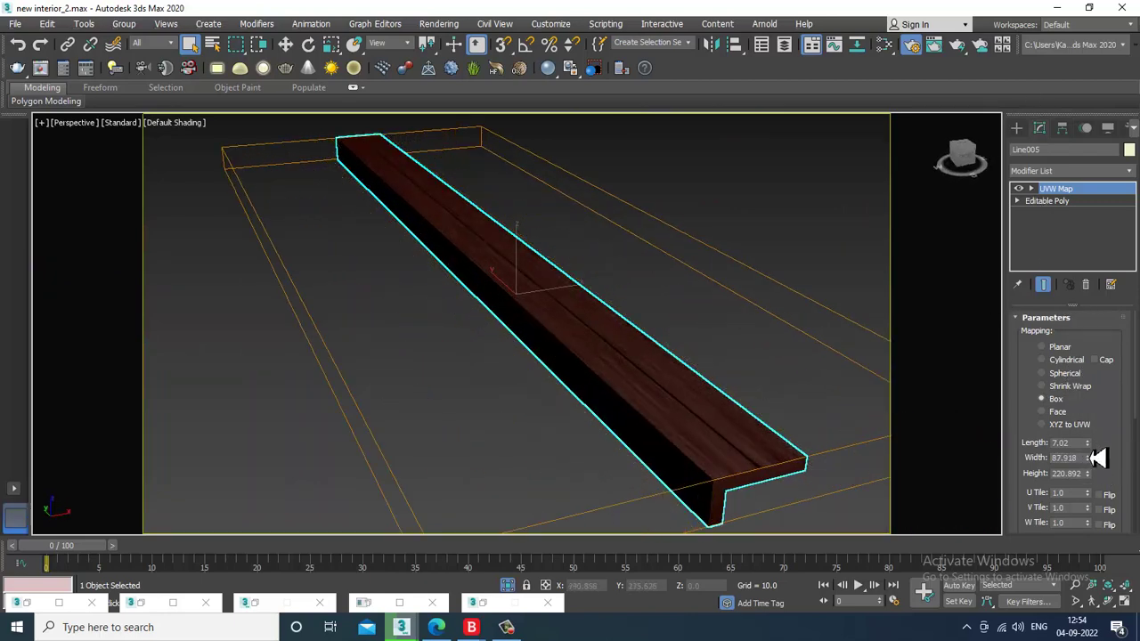
Assign the dark wood Material #2 VRayMtl with the Map #2 bitmap to the isolated strip.
key(m)
middle_drag(673, 405, 657, 483)
scroll(626, 293, down, 1)
middle_drag(583, 168, 610, 351)
middle_drag(609, 264, 622, 342)
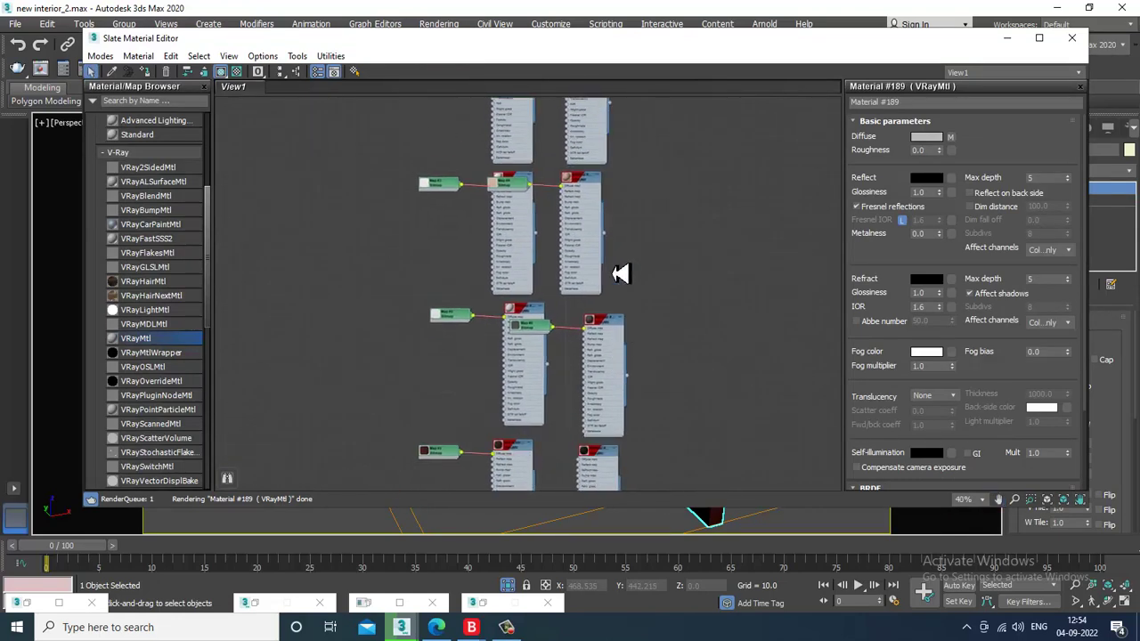
scroll(590, 221, up, 4)
middle_drag(675, 467, 608, 203)
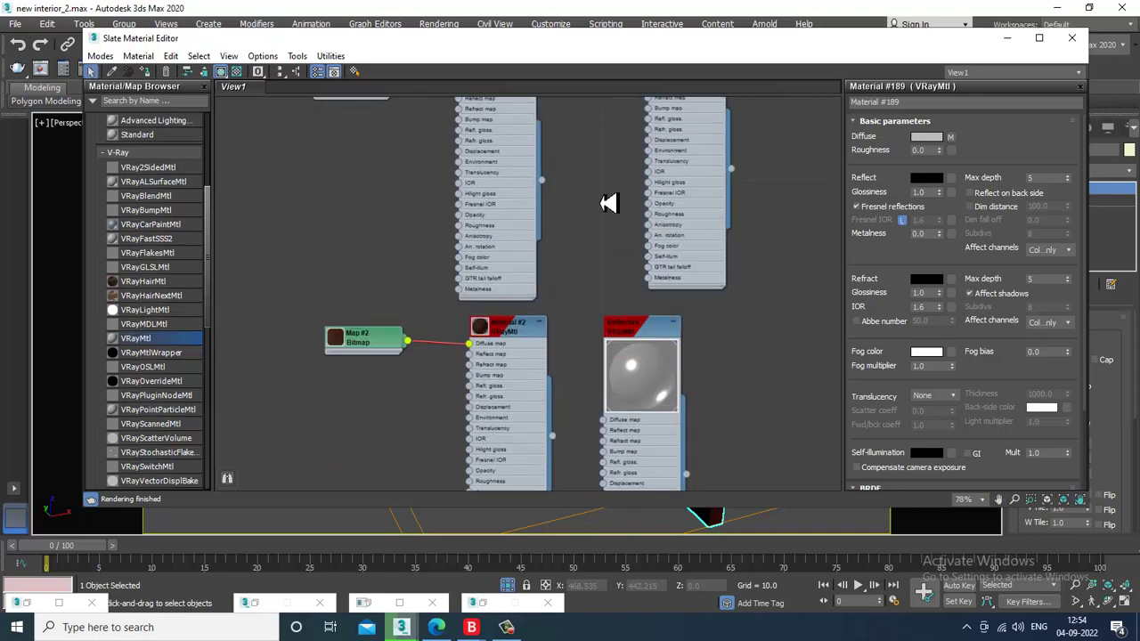
double_click(481, 327)
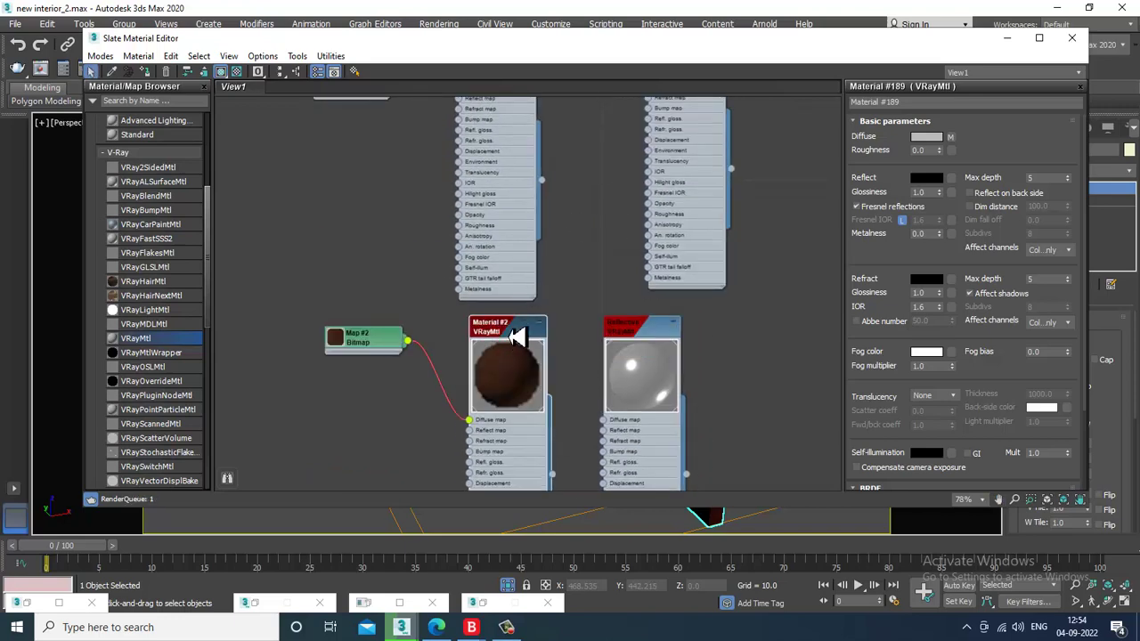
click(1006, 37)
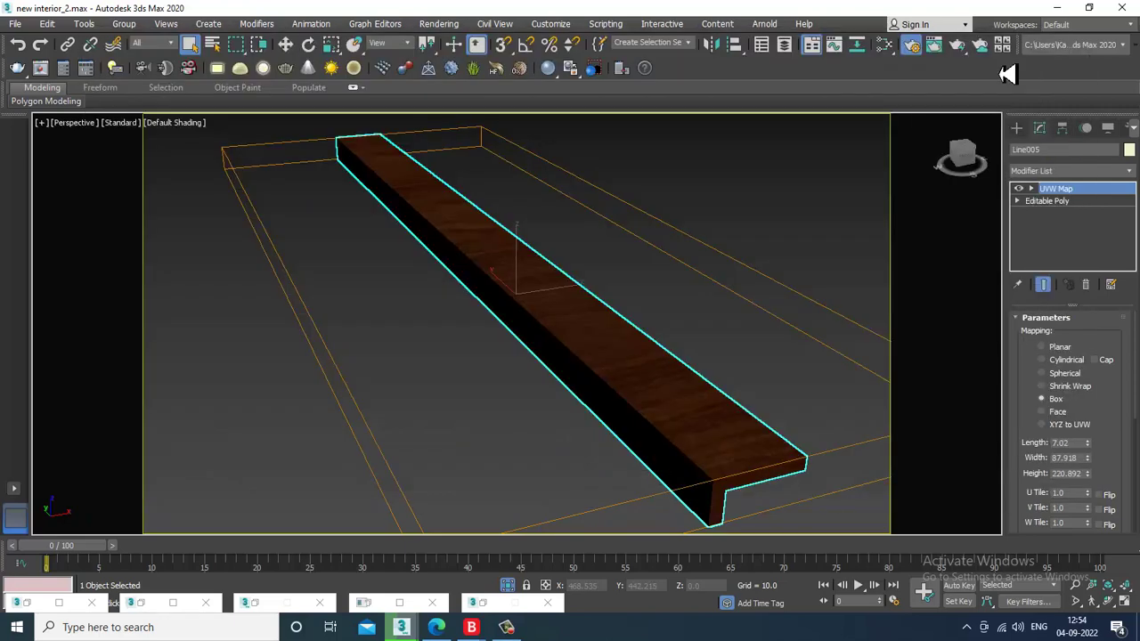
End the strip's isolation to bring back the whole bedroom.
middle_drag(832, 343, 801, 298)
scroll(801, 299, down, 3)
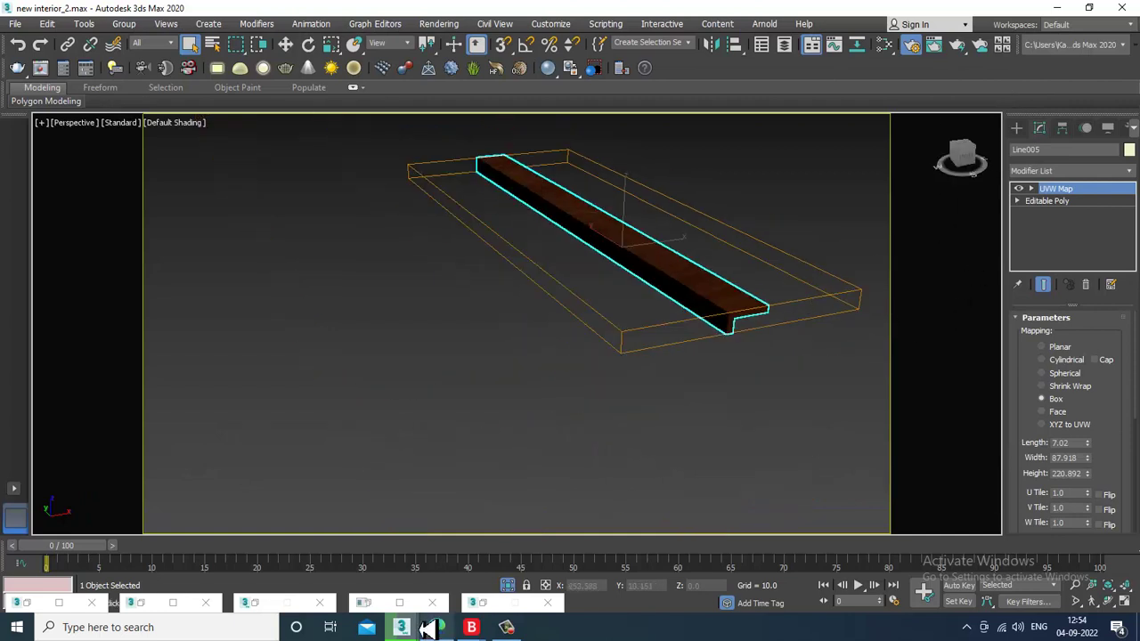
alt+middle_drag(776, 276, 738, 306)
right_click(780, 182)
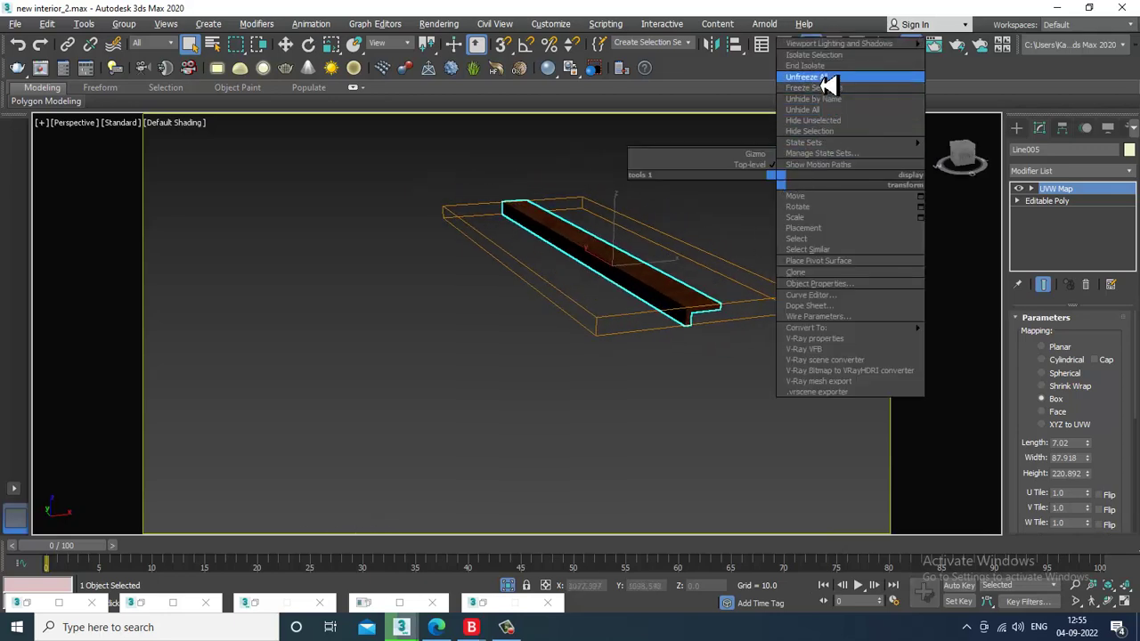
click(828, 77)
Assign the dark wood Material #2 to the tall side polygon of the wardrobe above the window seat.
click(737, 294)
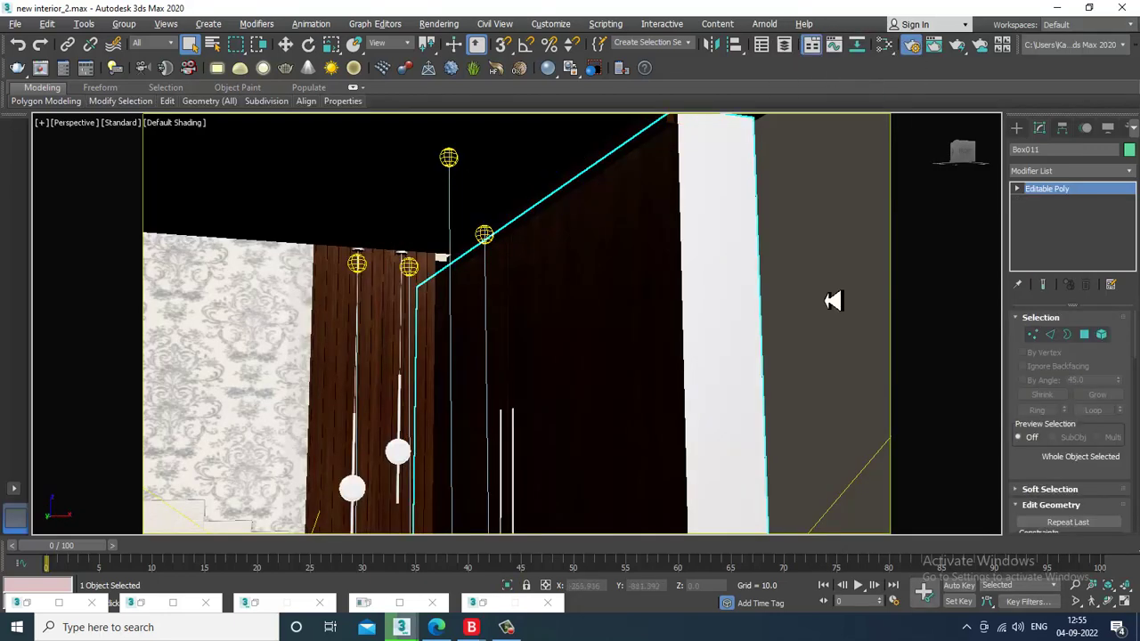
click(1084, 335)
click(703, 237)
alt+middle_drag(703, 237, 809, 445)
ctrl+click(801, 436)
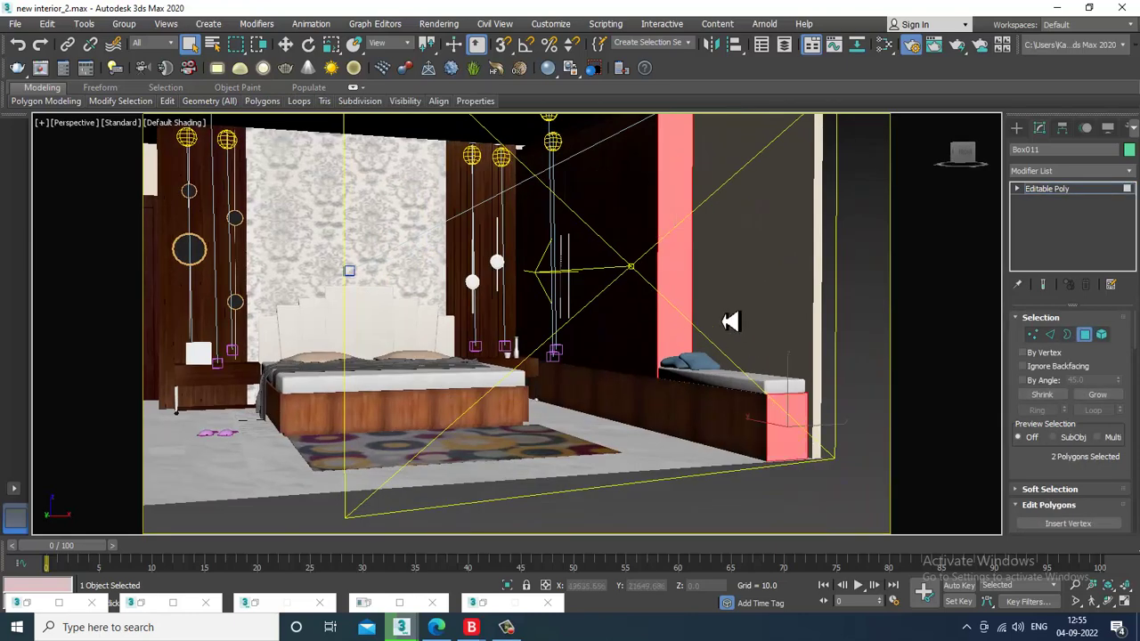
click(682, 289)
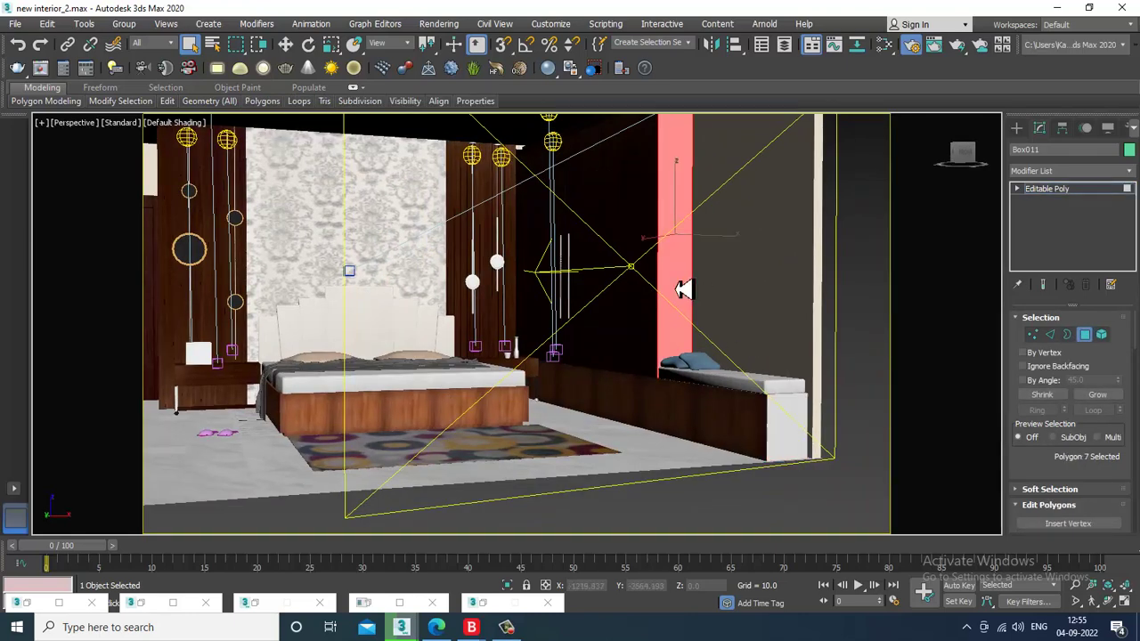
key(m)
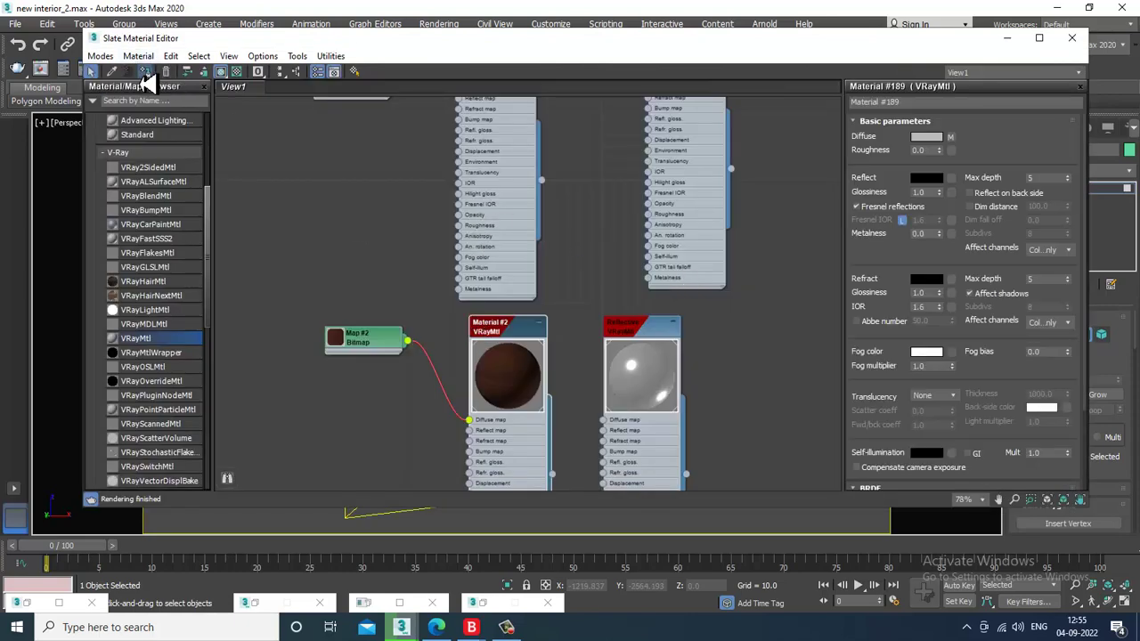
click(1007, 40)
middle_drag(757, 328, 783, 347)
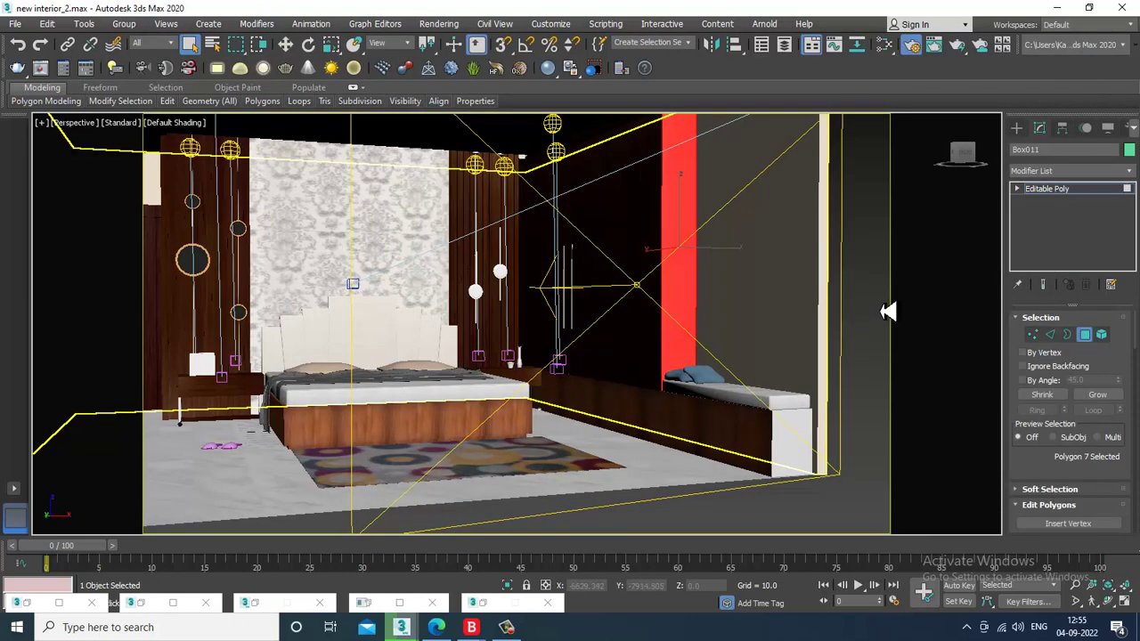
click(888, 311)
Add a UVW Map modifier with Box mapping and a width of 52.318 to the wardrobe's side polygon, and deselect it.
scroll(787, 287, up, 2)
click(1051, 171)
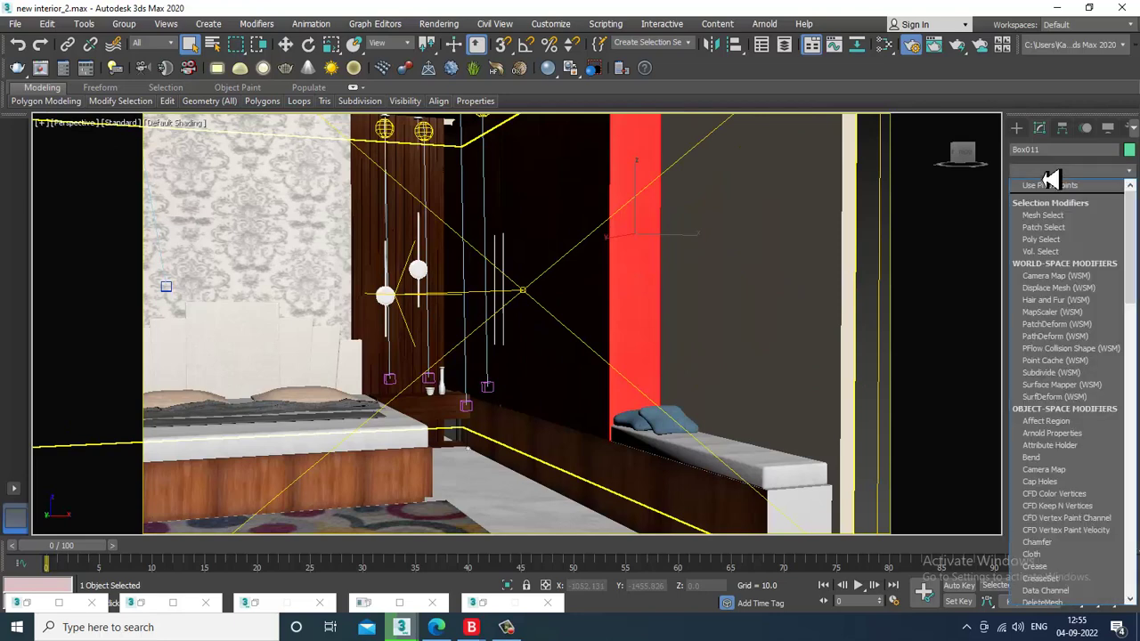
key(u)
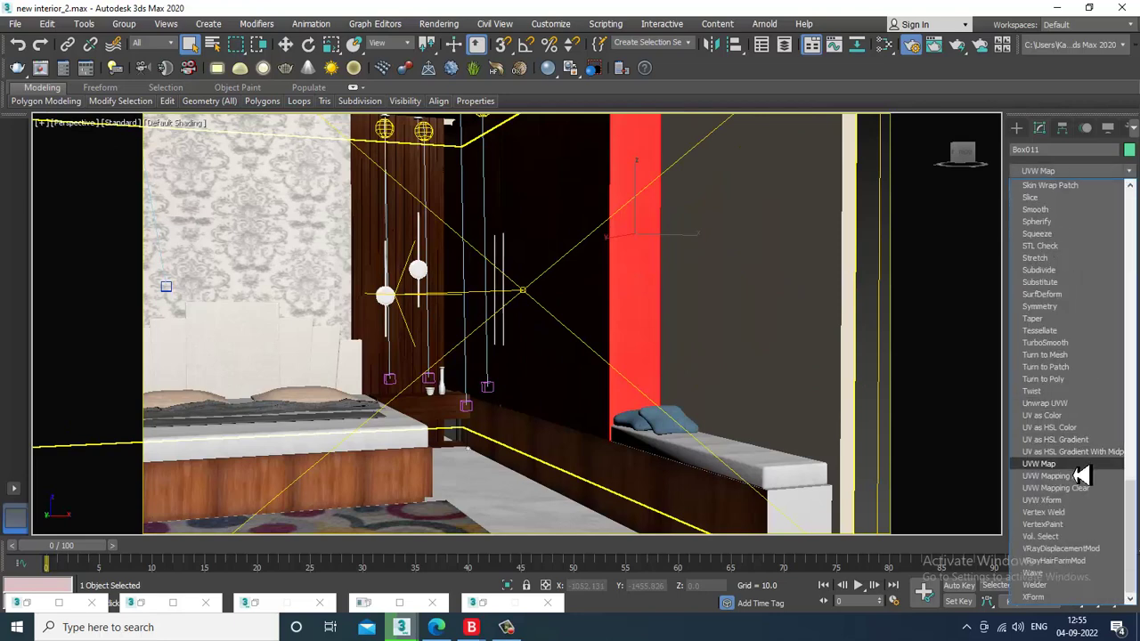
click(1073, 463)
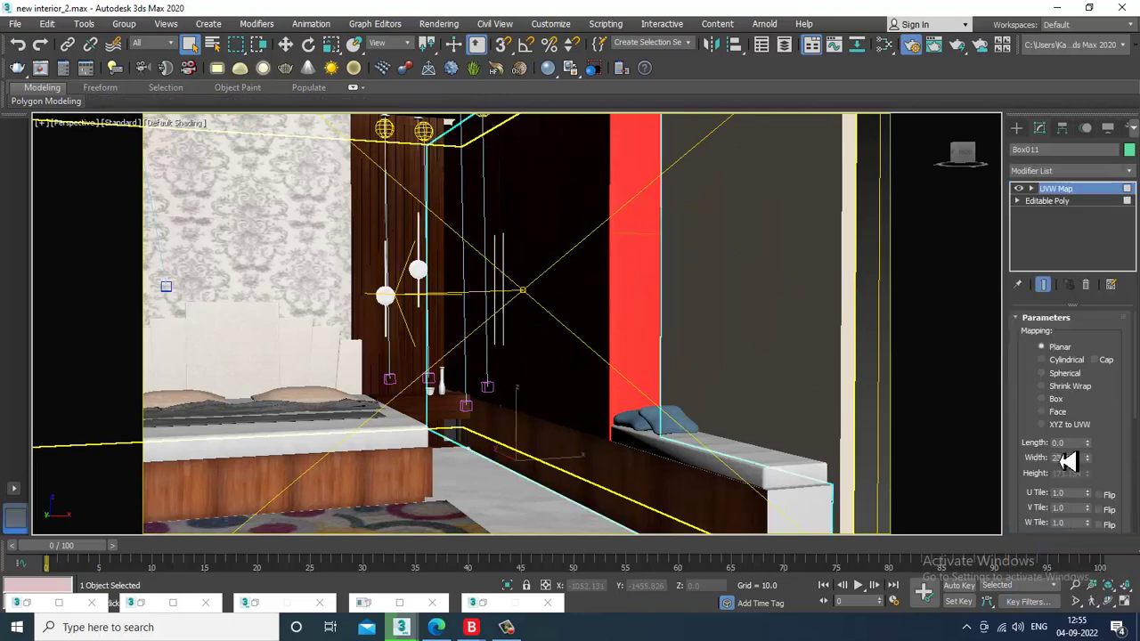
click(1057, 399)
drag(1087, 459, 1056, 380)
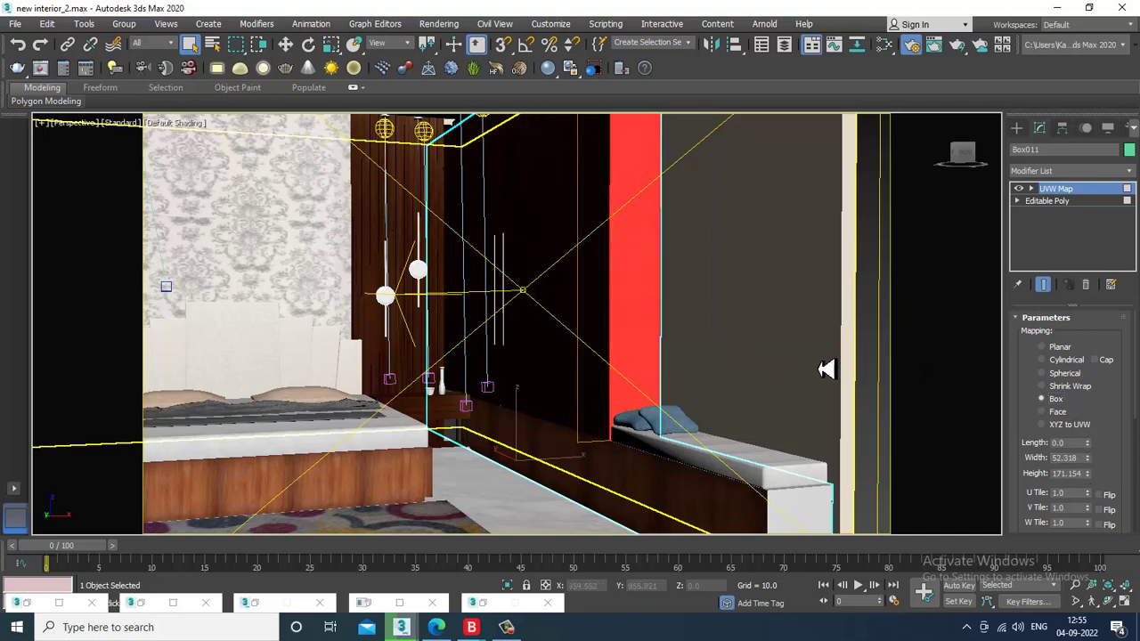
click(877, 336)
Start a V-Ray test render of the PhysCamera001 view to judge the lighting, and close the frame buffer.
right_click(645, 244)
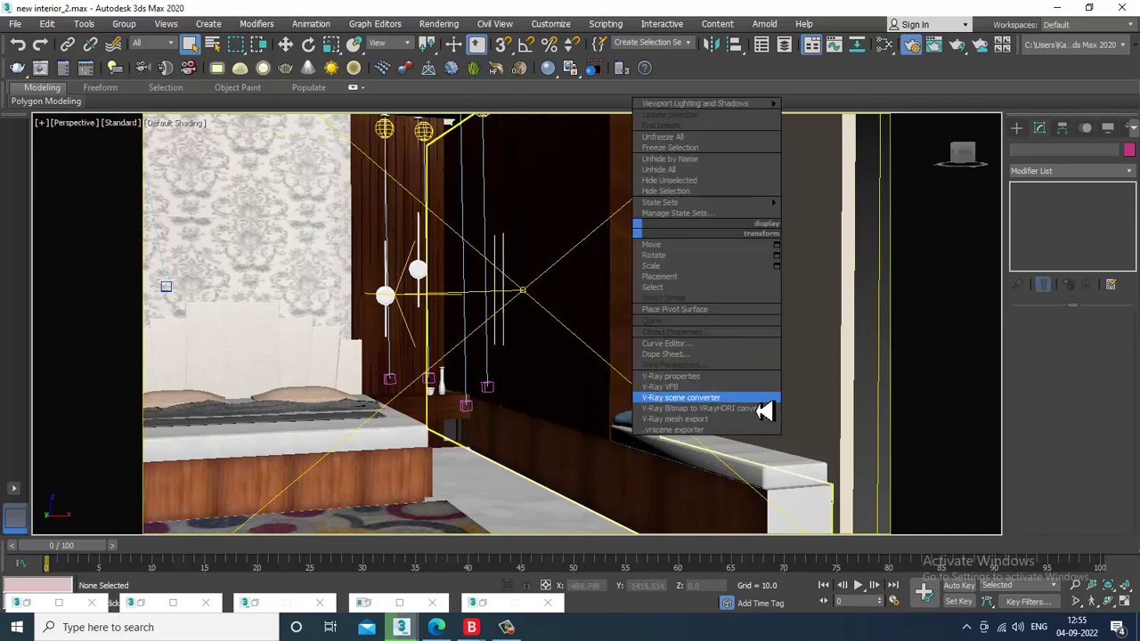
key(c)
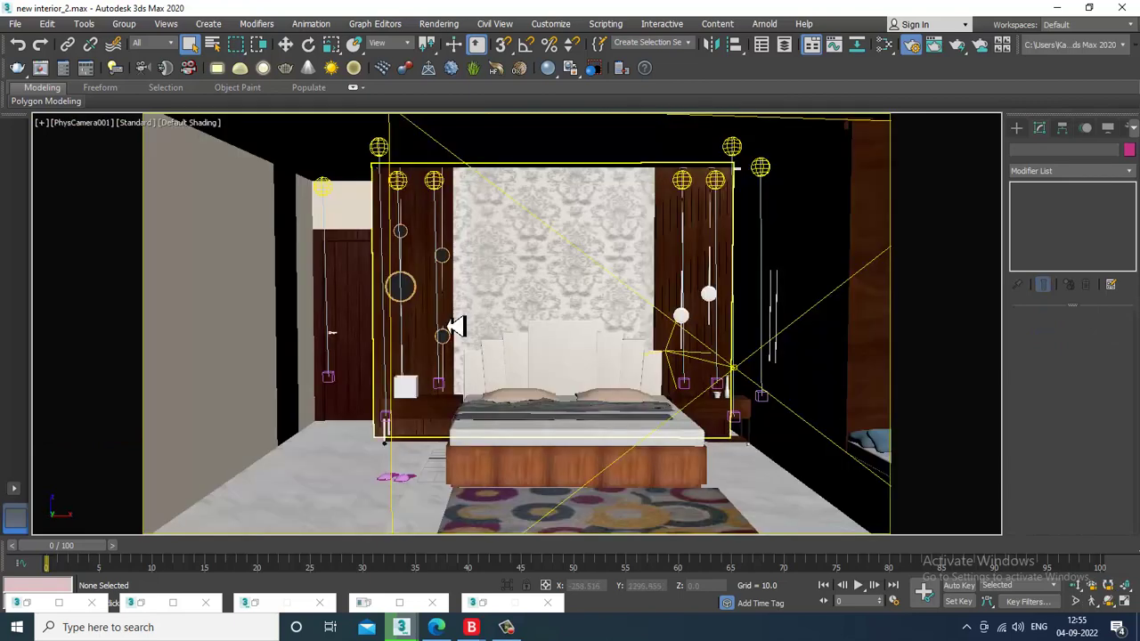
key(shift+q)
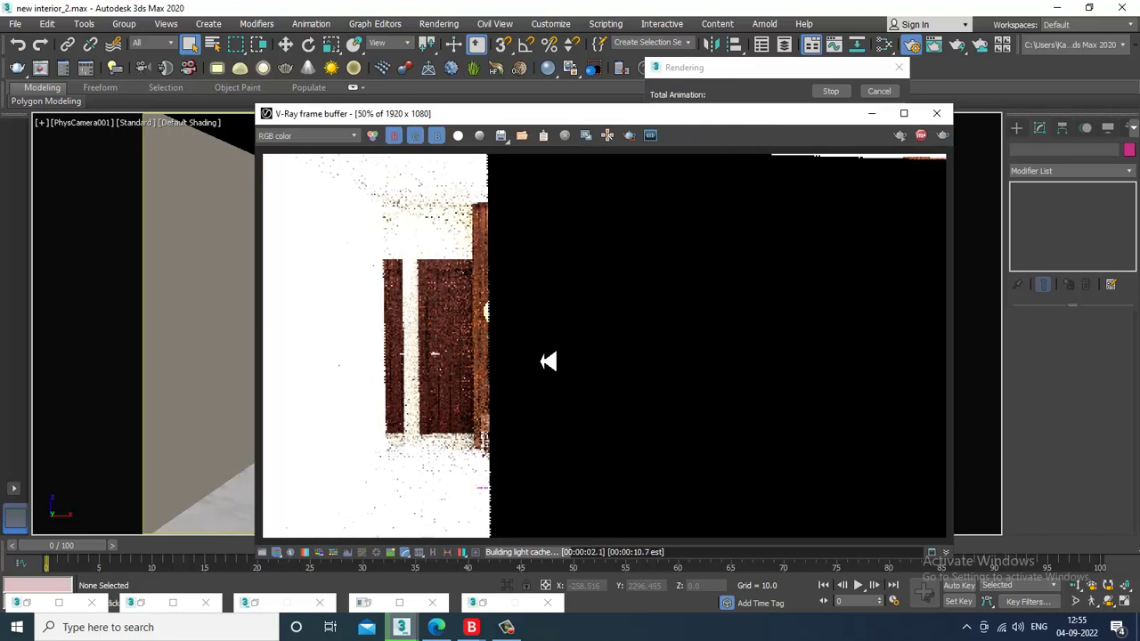
click(945, 116)
Show the four-viewport layout with a perspective view of the room from outside beside the camera view.
key(alt+w)
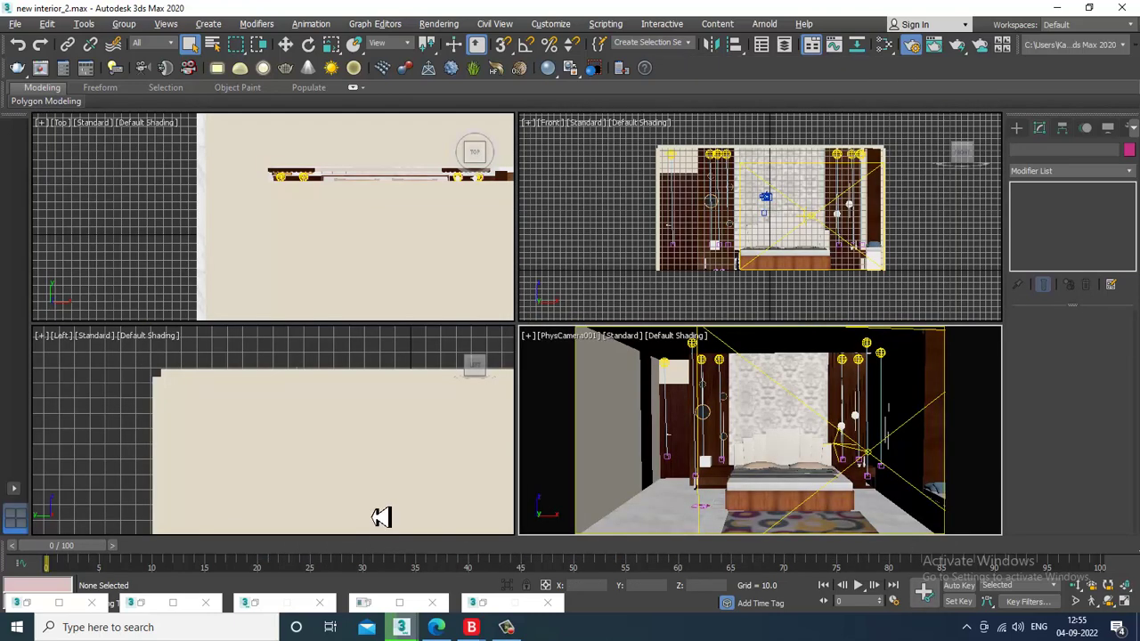
scroll(404, 474, down, 3)
alt+middle_drag(458, 479, 302, 445)
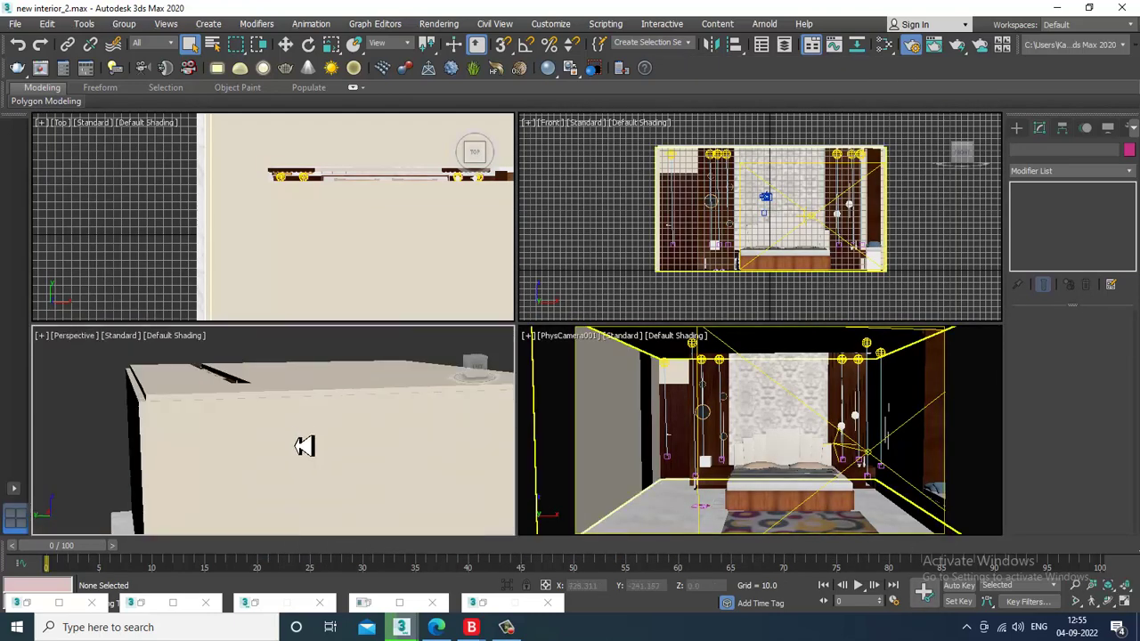
scroll(392, 452, down, 2)
alt+middle_drag(393, 451, 315, 463)
middle_drag(400, 477, 374, 420)
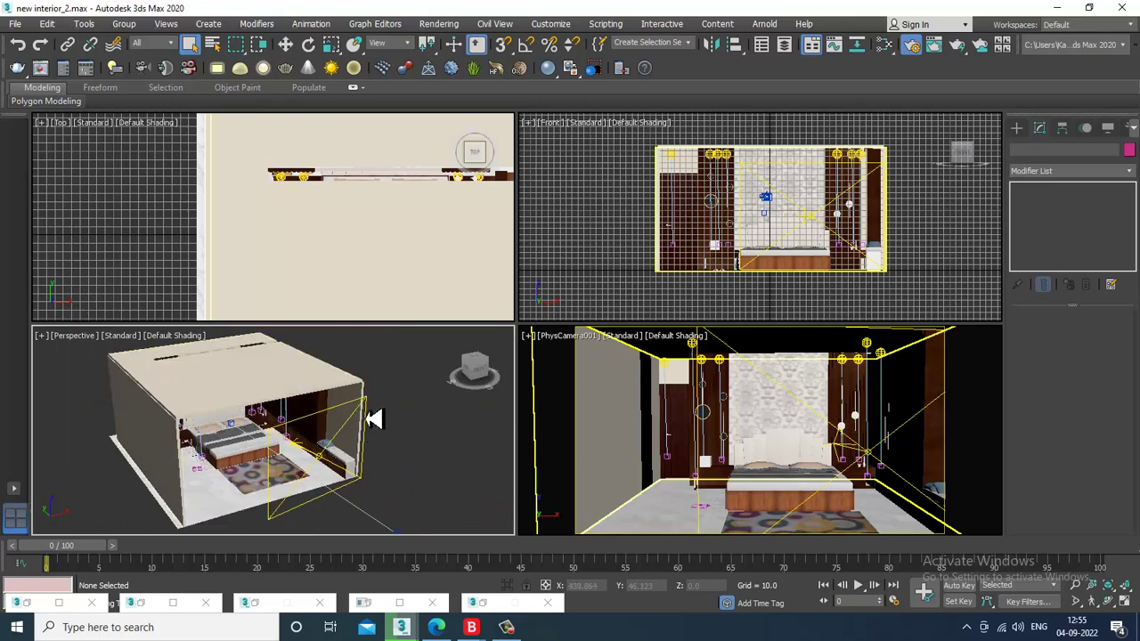
Set the large plane VRayLight at the room's open side to Temperature mode at 5070 with a multiplier of 0.5.
click(374, 420)
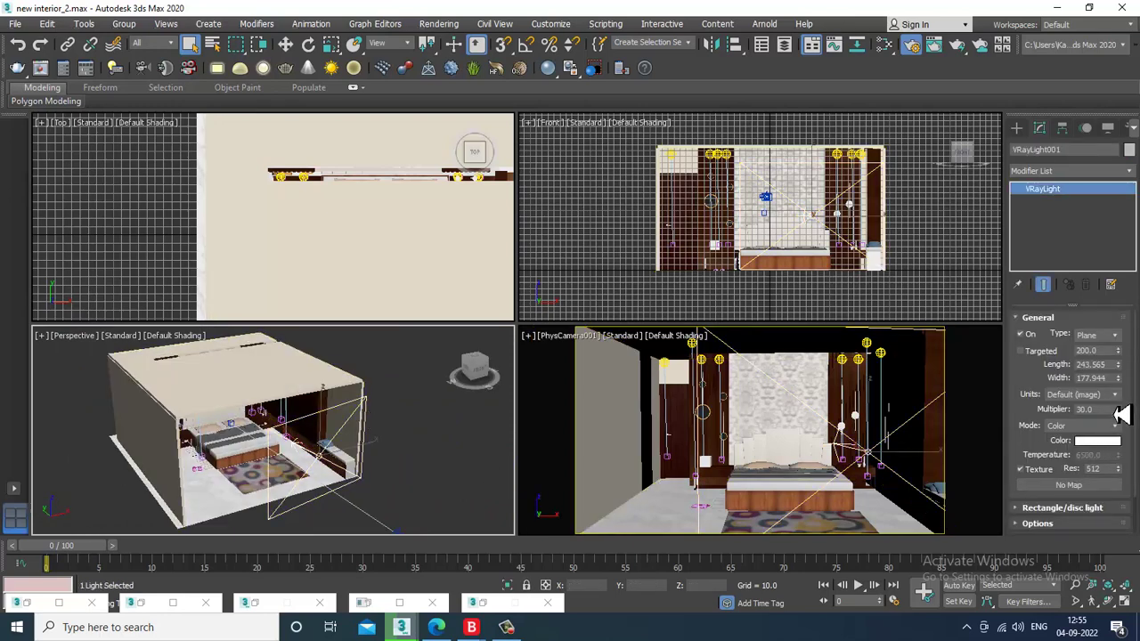
click(1113, 397)
click(1113, 400)
click(1120, 429)
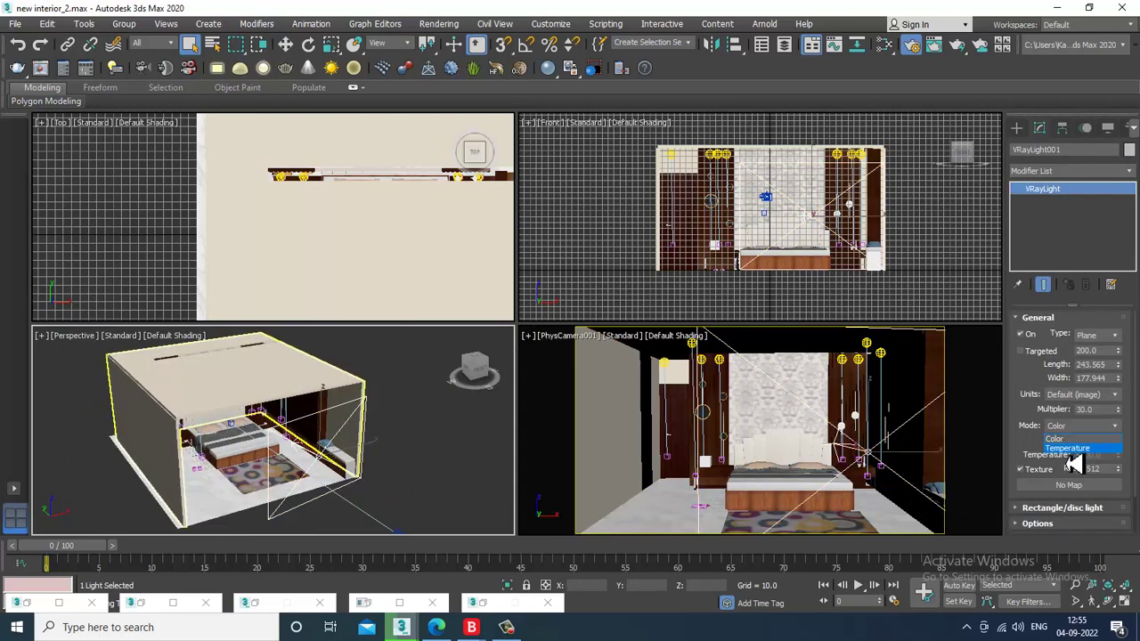
click(1091, 456)
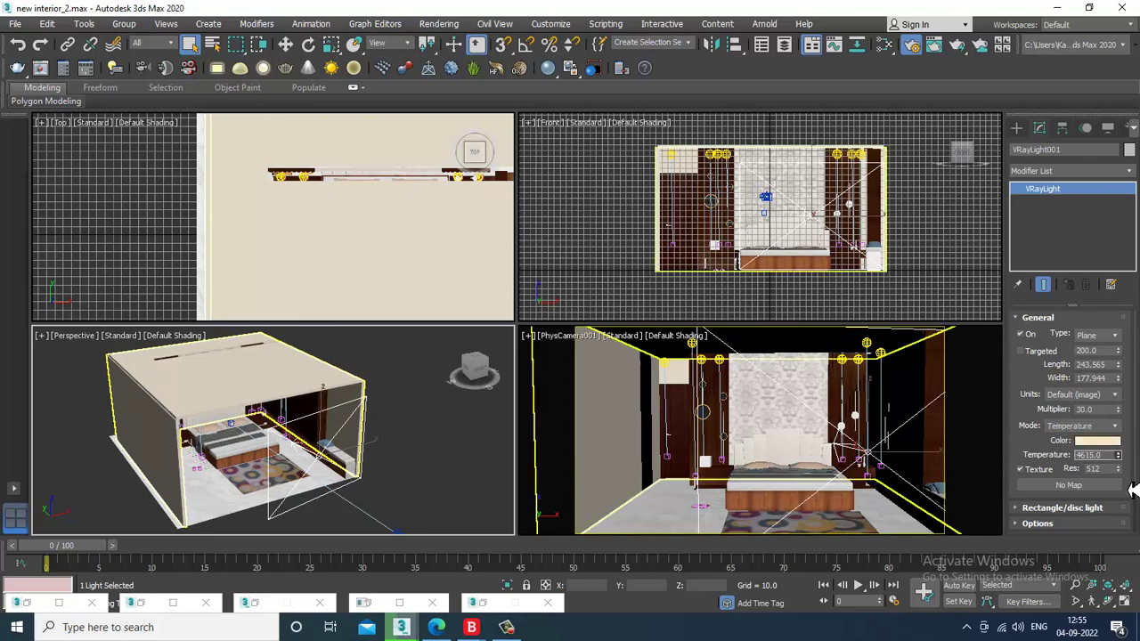
drag(1126, 484, 1124, 490)
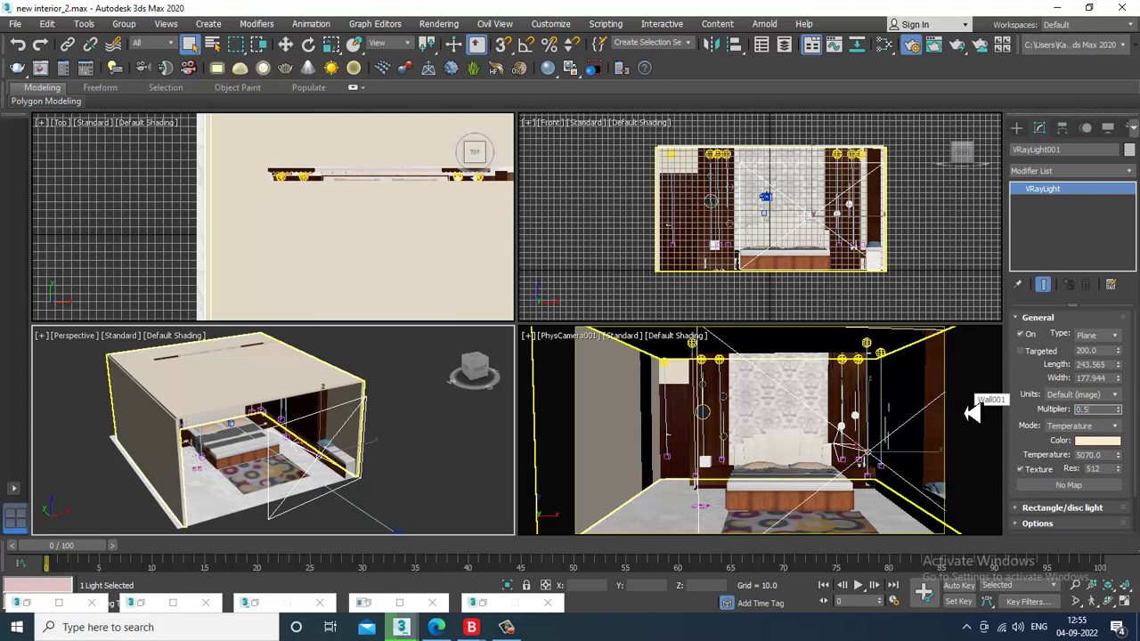
scroll(1025, 462, down, 5)
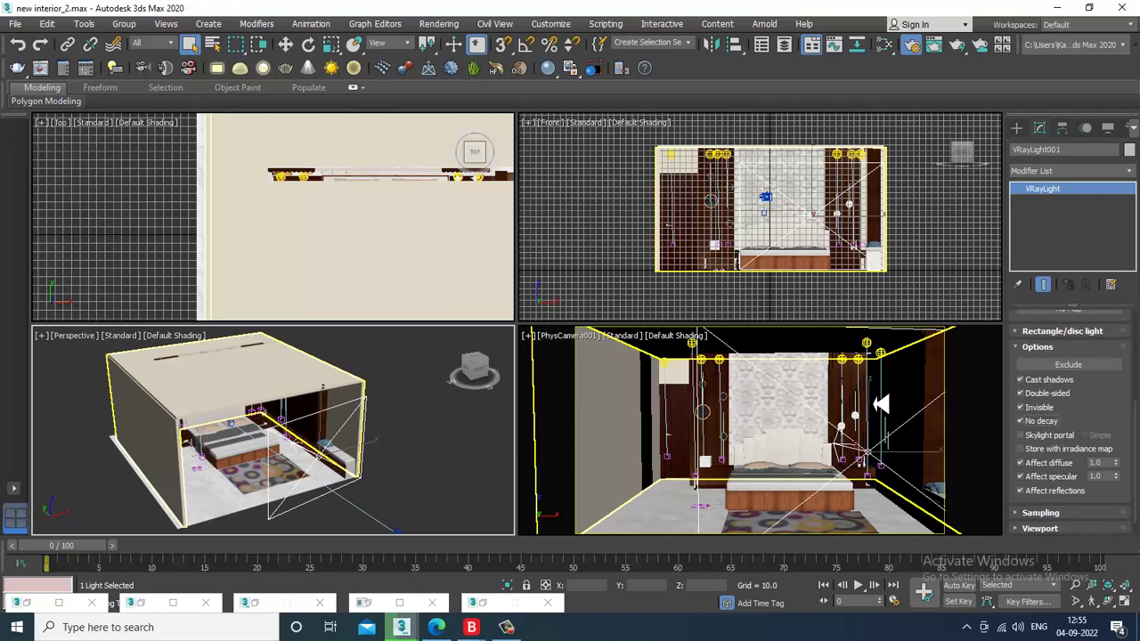
Run a V-Ray test render of the maximized camera view, and return to the four viewports with the frame buffer closed.
click(880, 405)
key(alt+w)
key(shift+q)
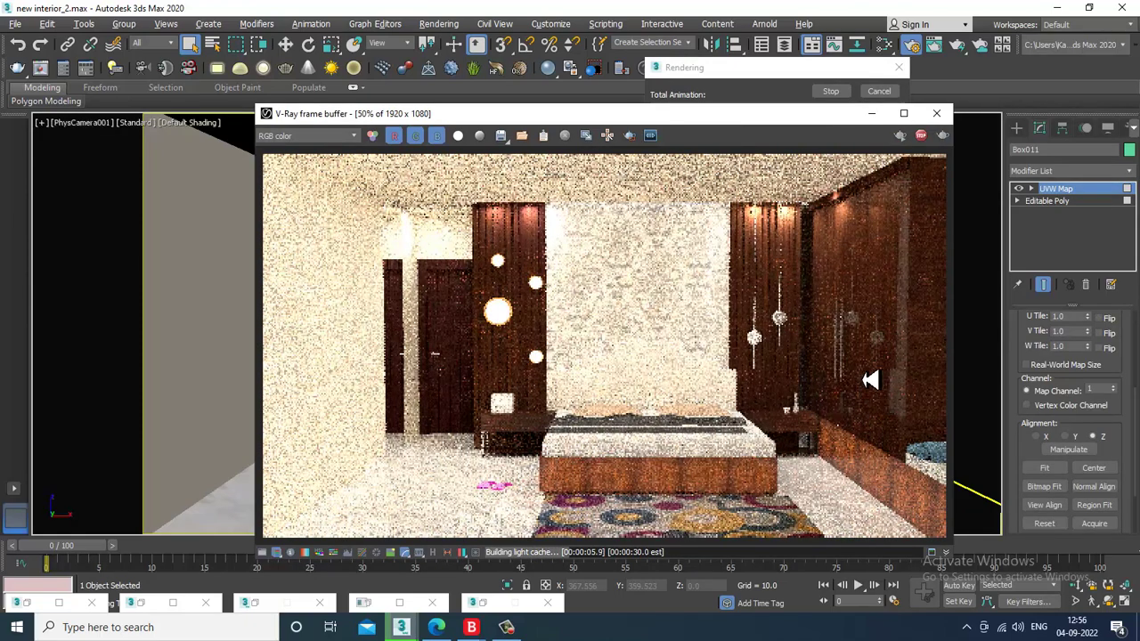
key(alt+w)
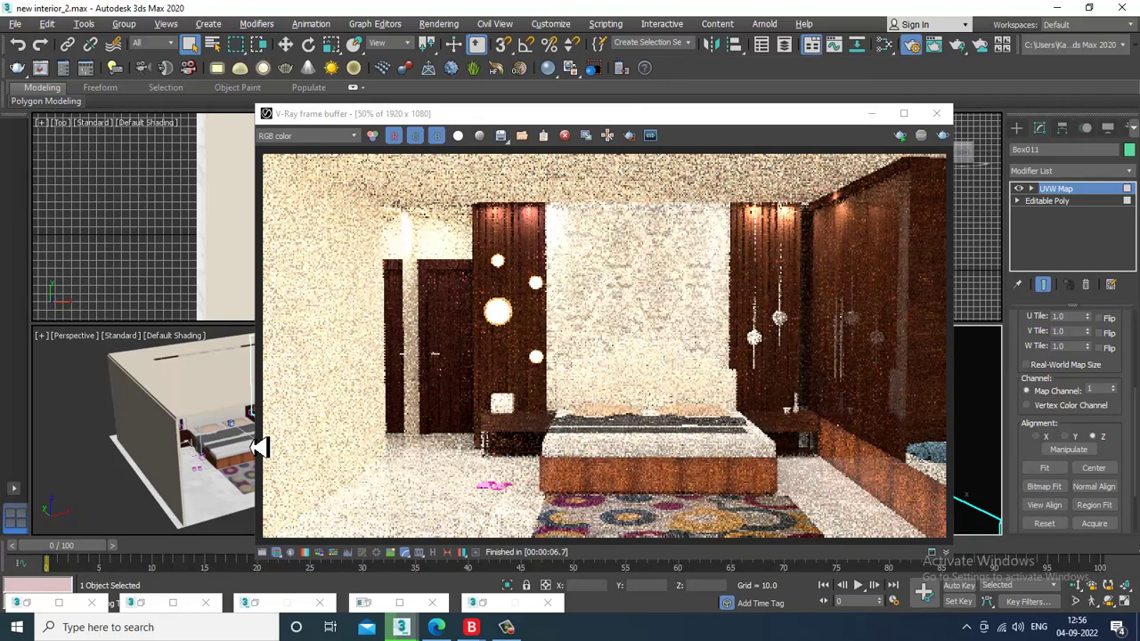
click(936, 113)
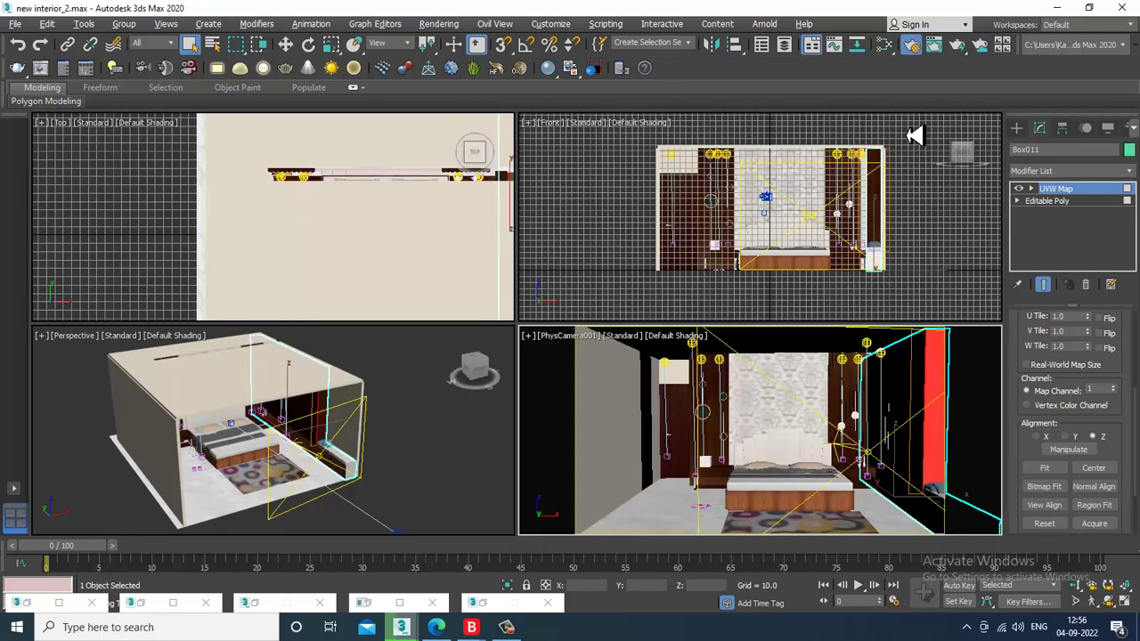
Set the multiplier of the plane VRayLight at the room's open side to 0.08.
click(372, 478)
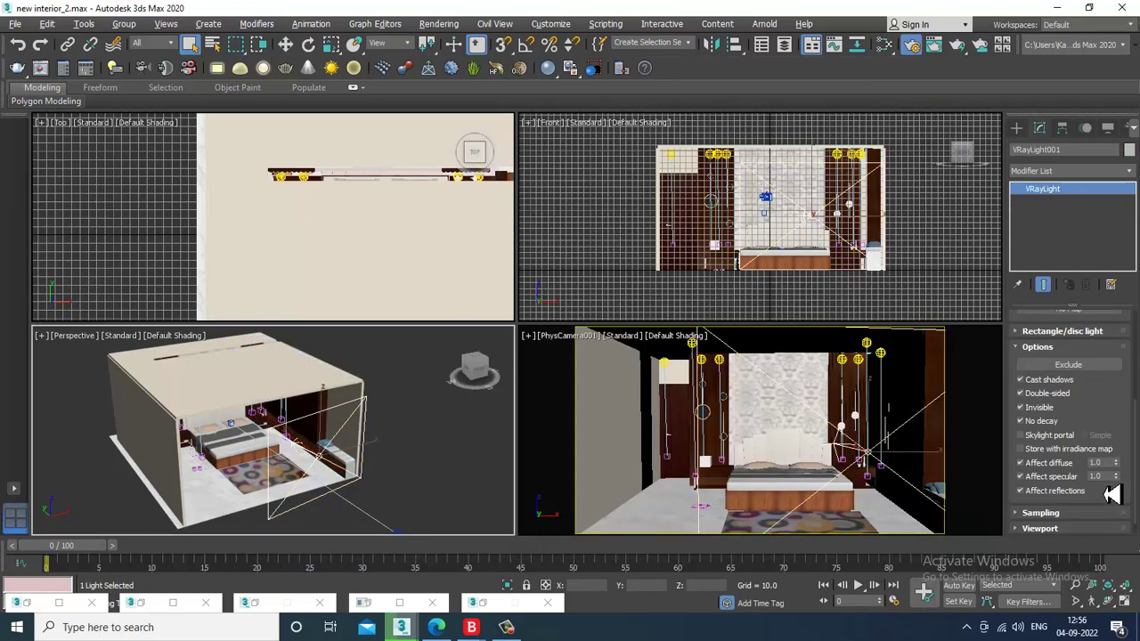
scroll(1104, 410, up, 5)
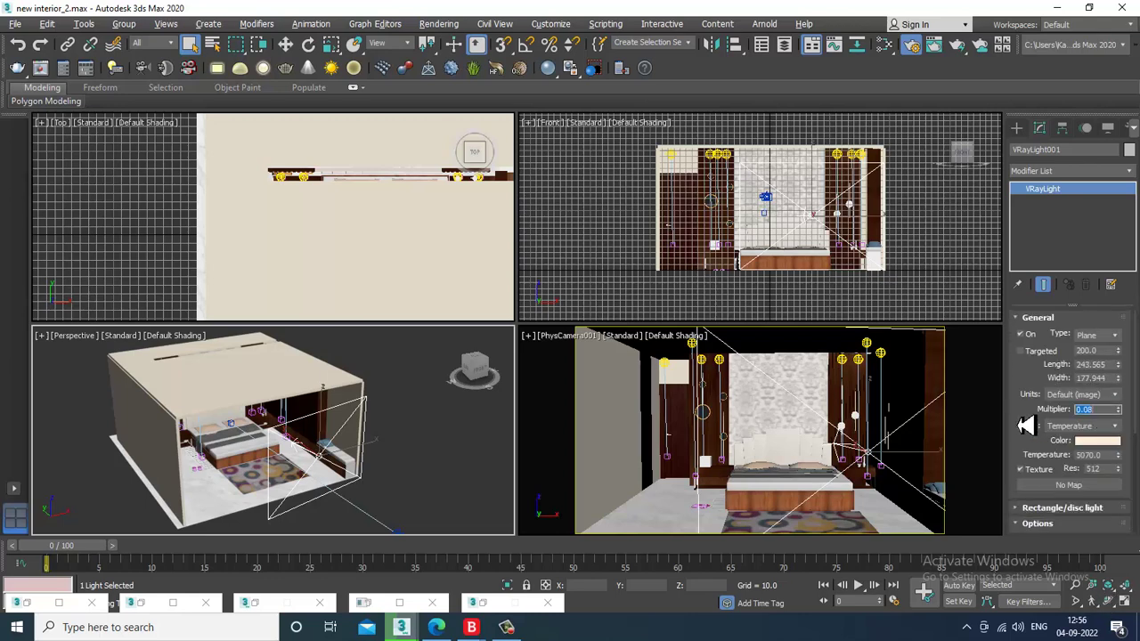
click(506, 627)
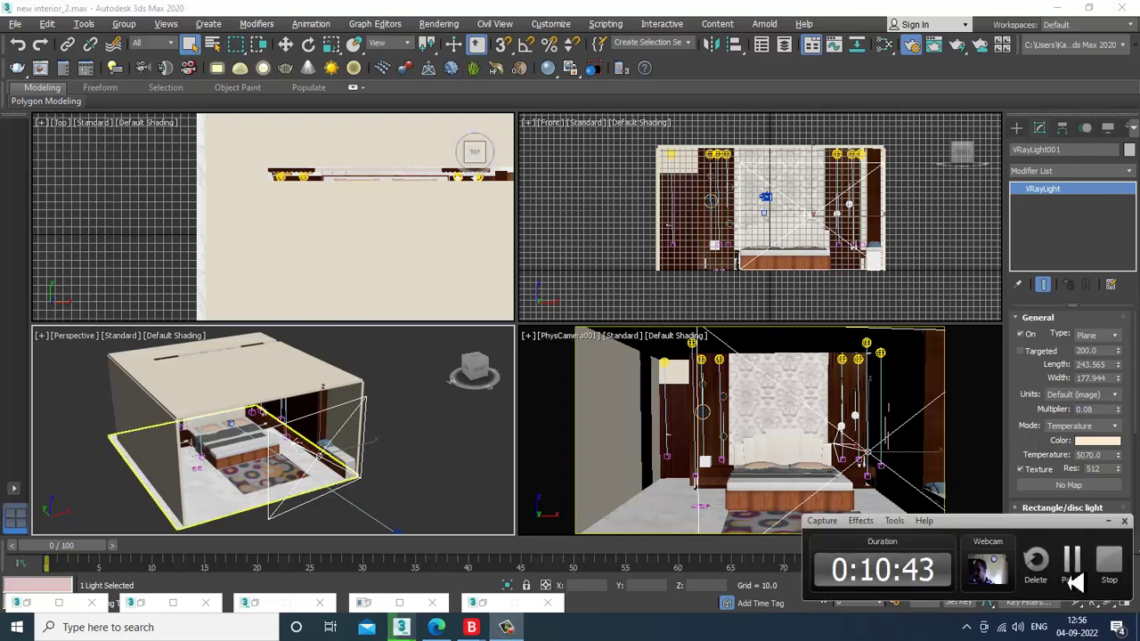
click(1075, 580)
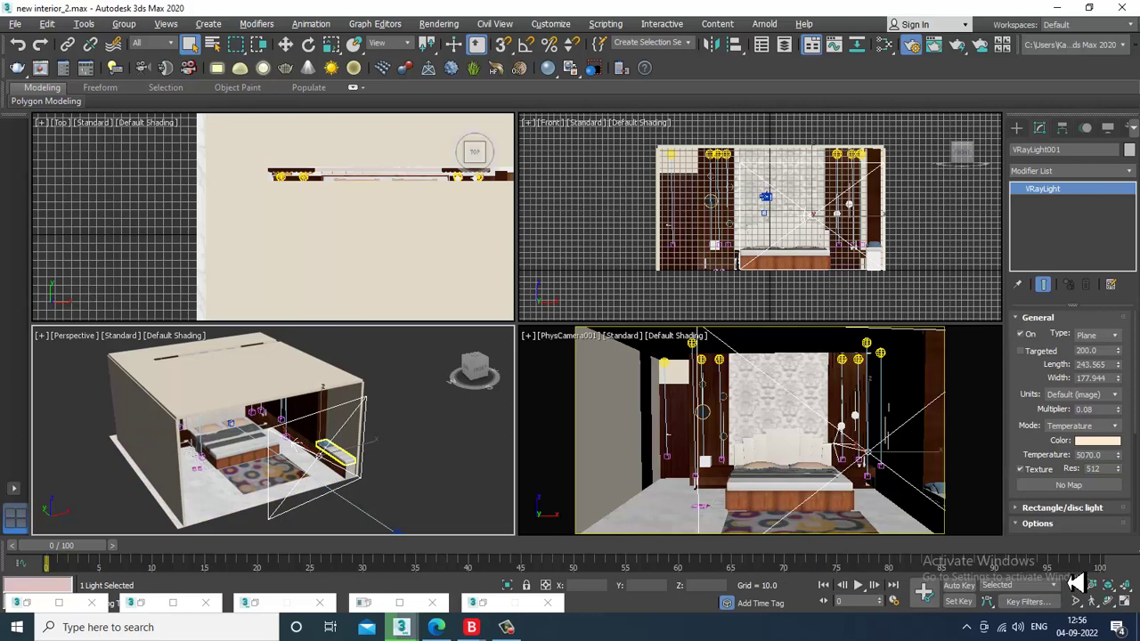
click(508, 627)
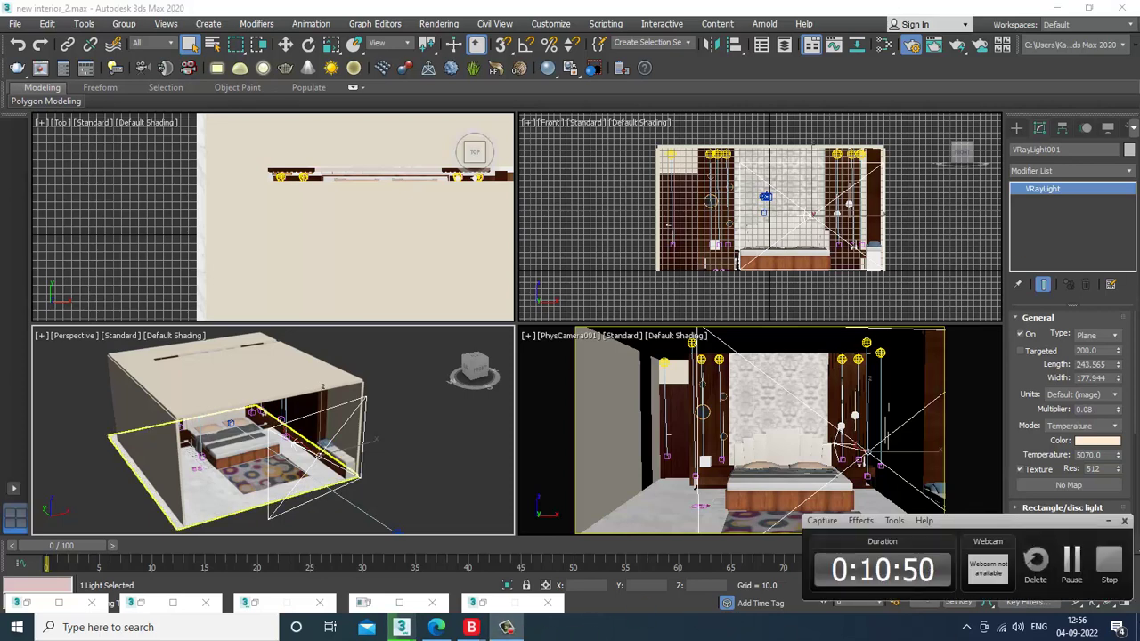
click(1075, 572)
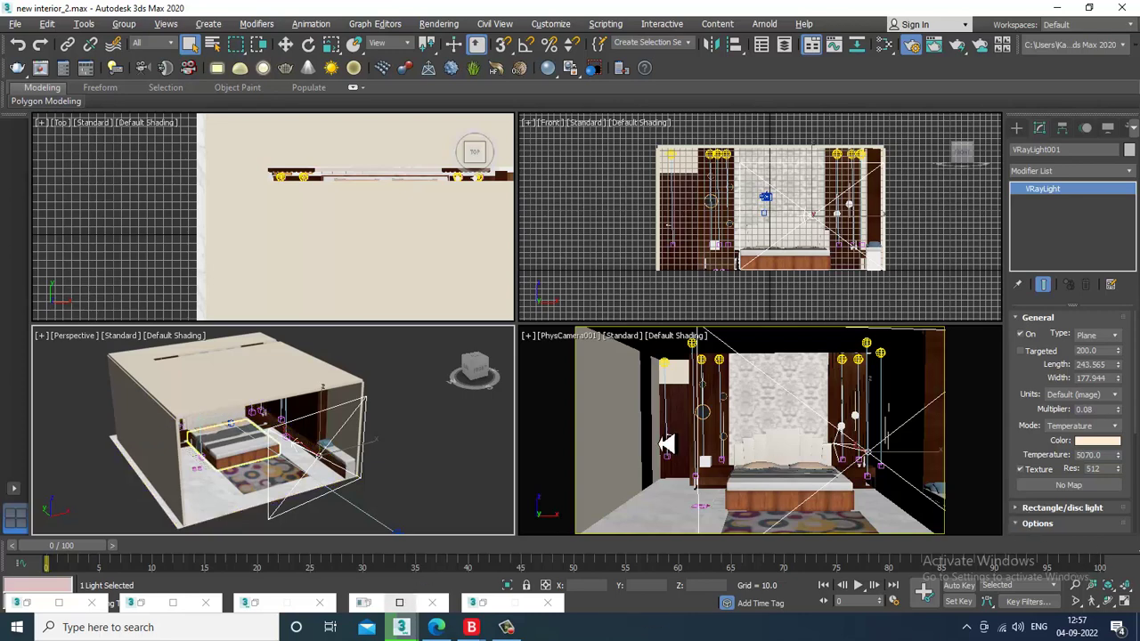
click(506, 627)
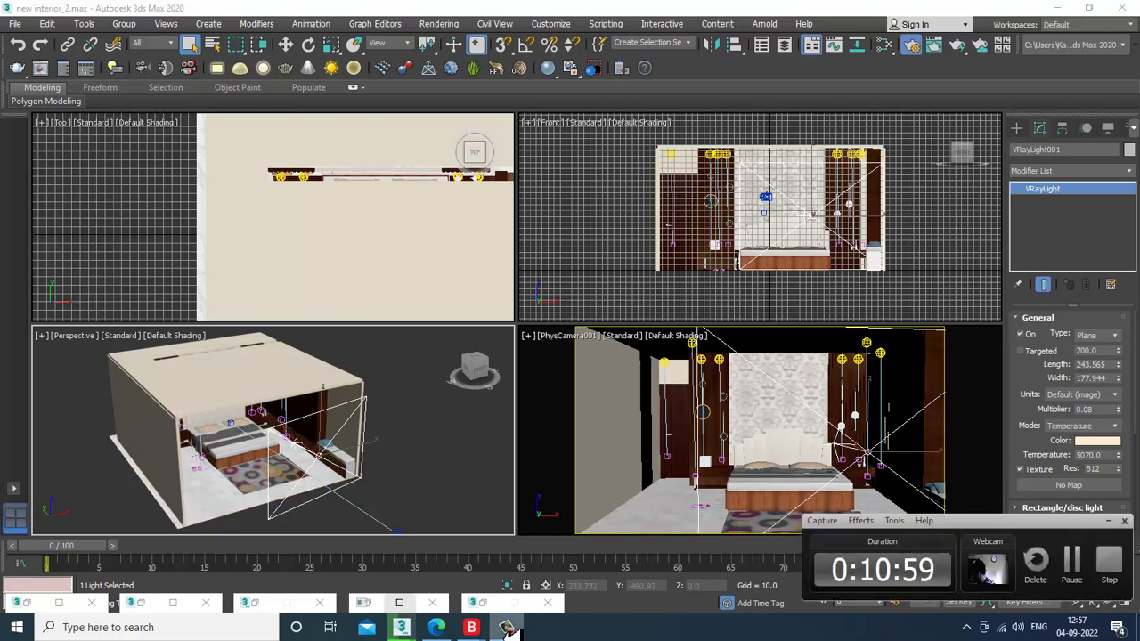
click(506, 628)
Maximize the physical camera view, run a V-Ray test render of it, and close the frame buffer.
click(794, 408)
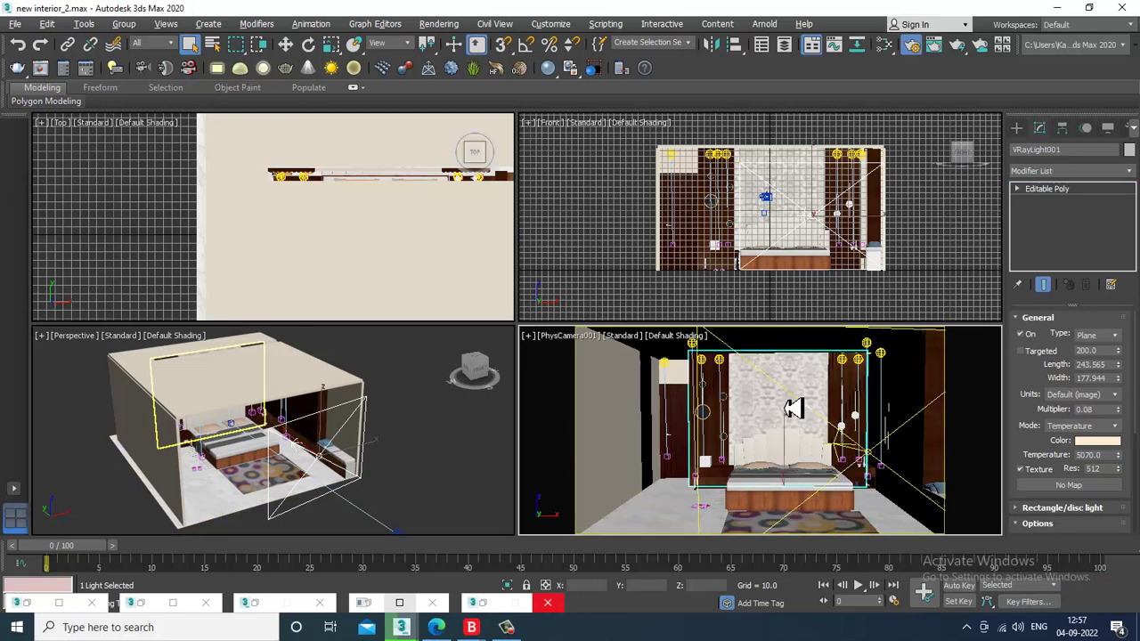
click(367, 485)
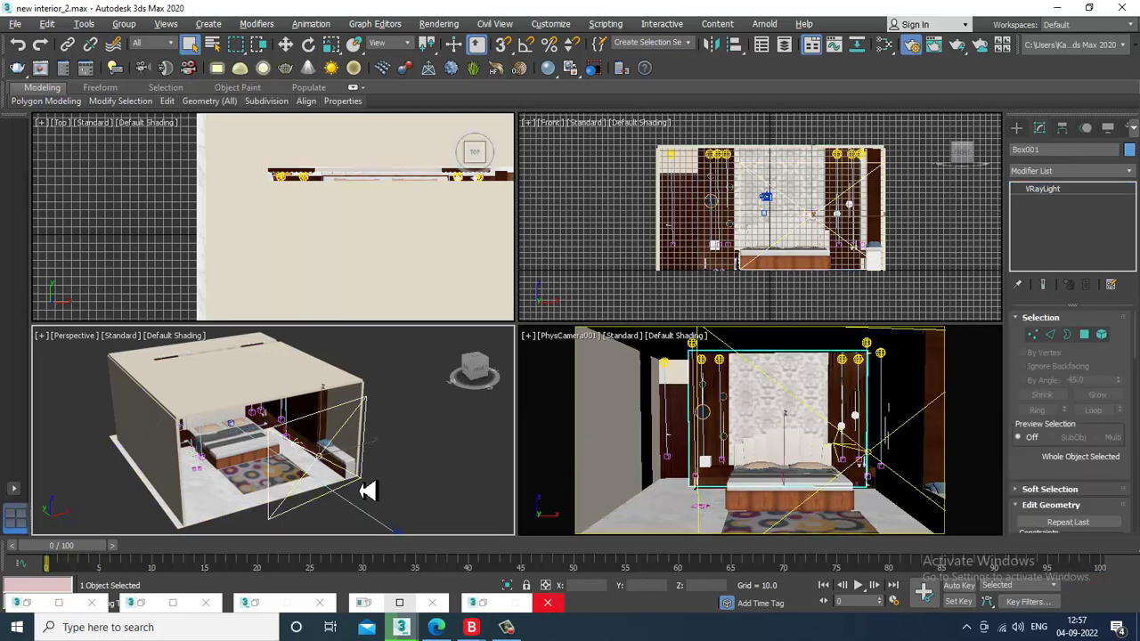
click(772, 446)
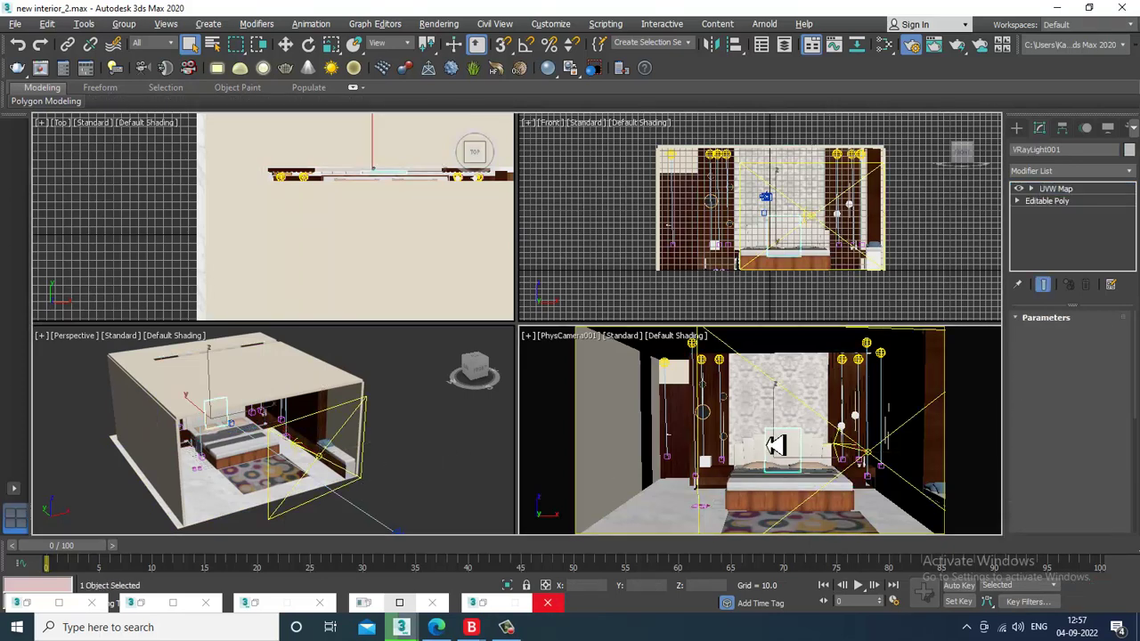
key(alt+w)
key(shift+q)
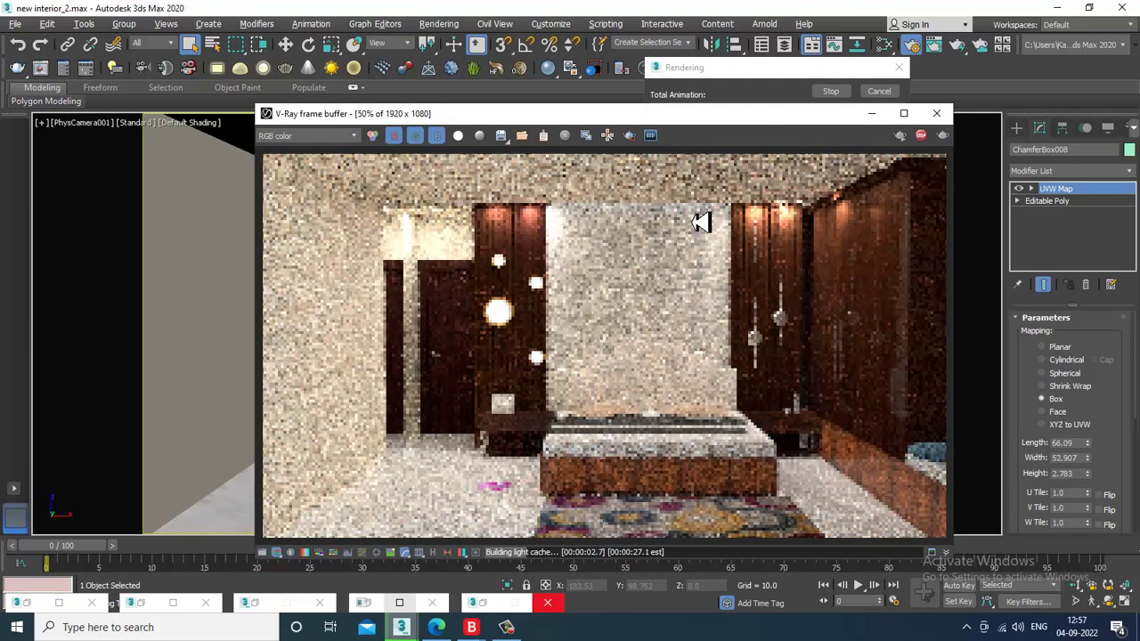
click(935, 114)
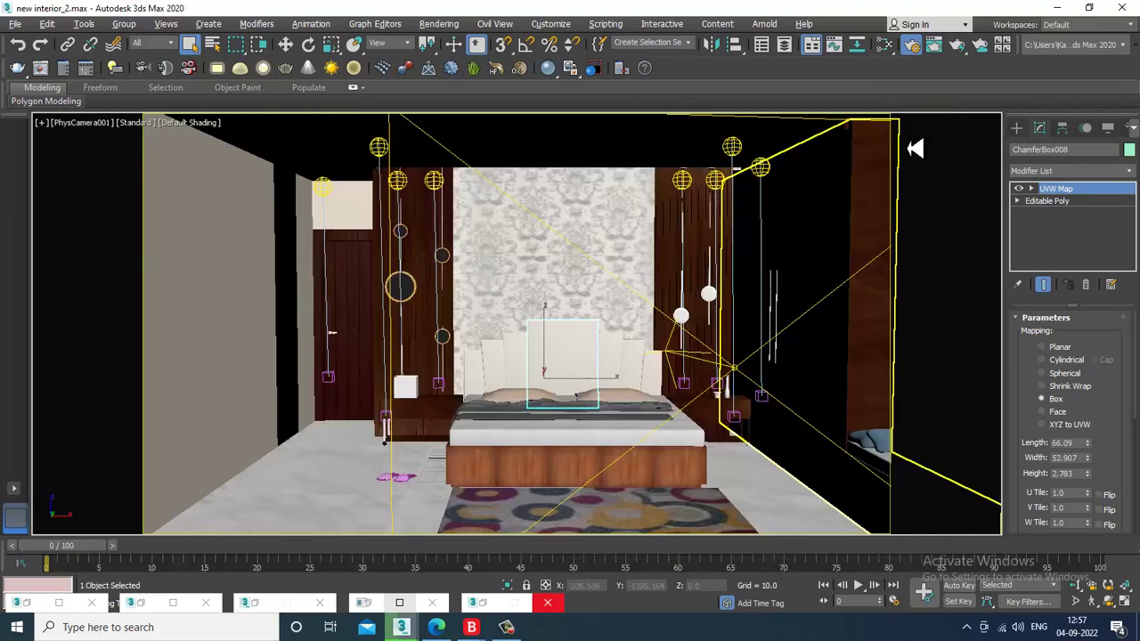
Set the multiplier of the plane VRayLight at the room's open side to 0.04.
click(726, 372)
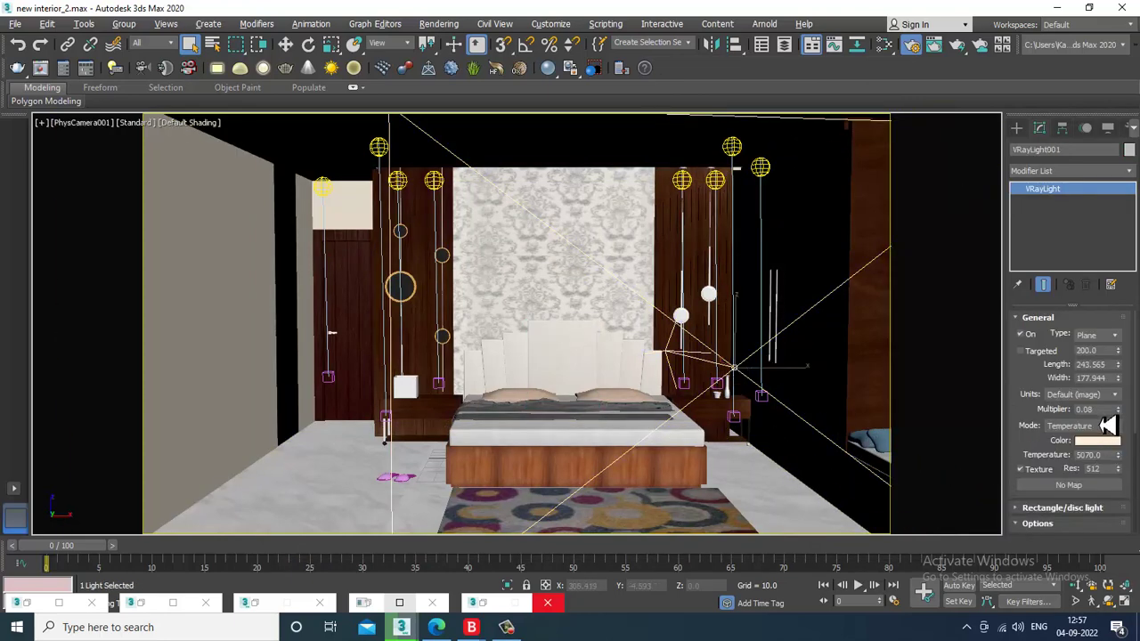
double_click(1096, 409)
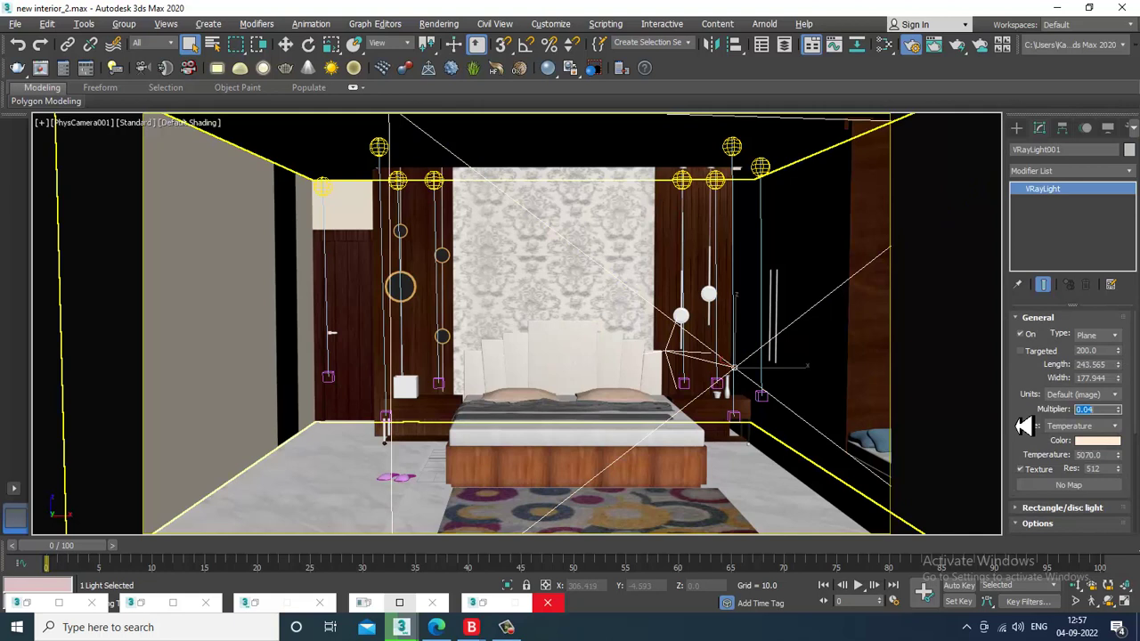
Move the photometric light above the door together with its target along X toward the slatted wood panel.
click(327, 196)
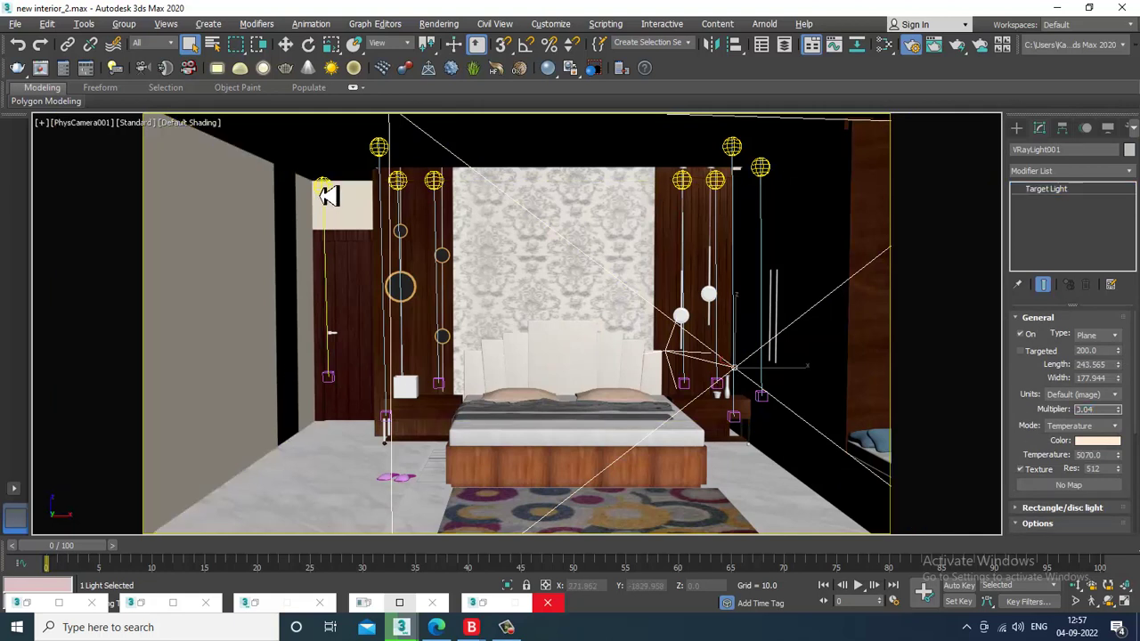
key(w)
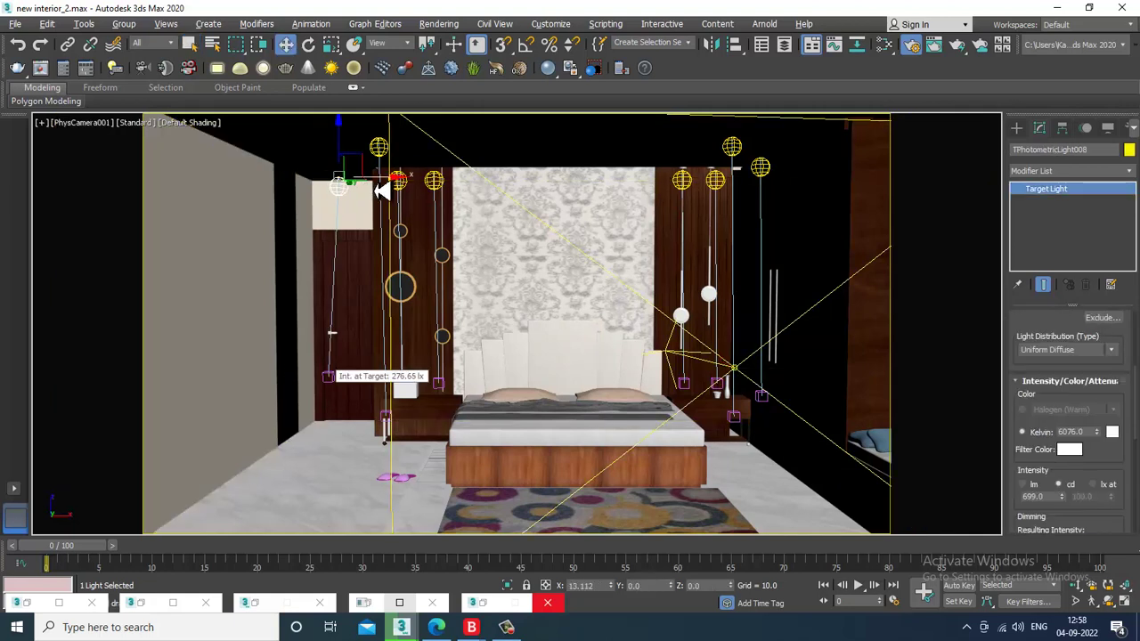
key(ctrl+z)
ctrl+click(329, 379)
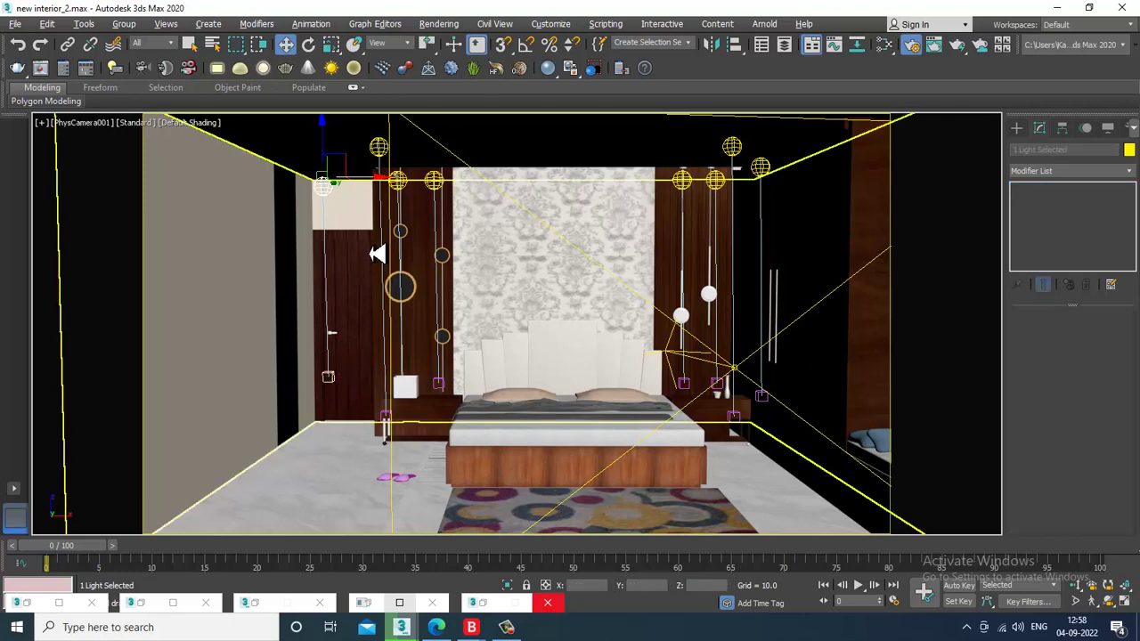
drag(370, 189, 395, 189)
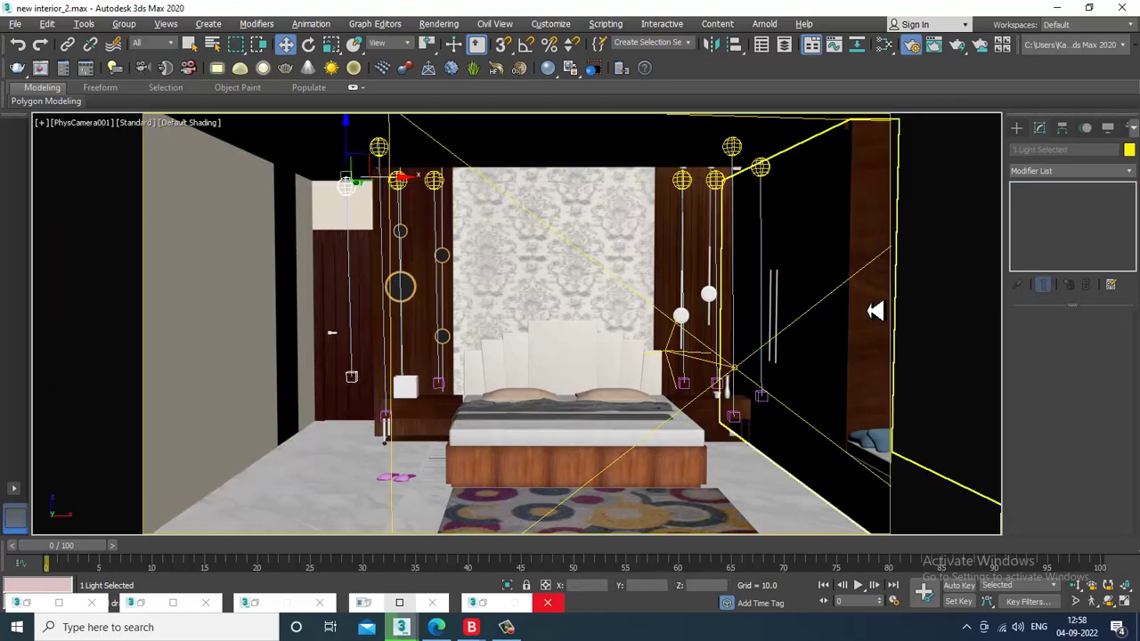
Set the intensity of the photometric light above the door to 502 cd.
click(356, 191)
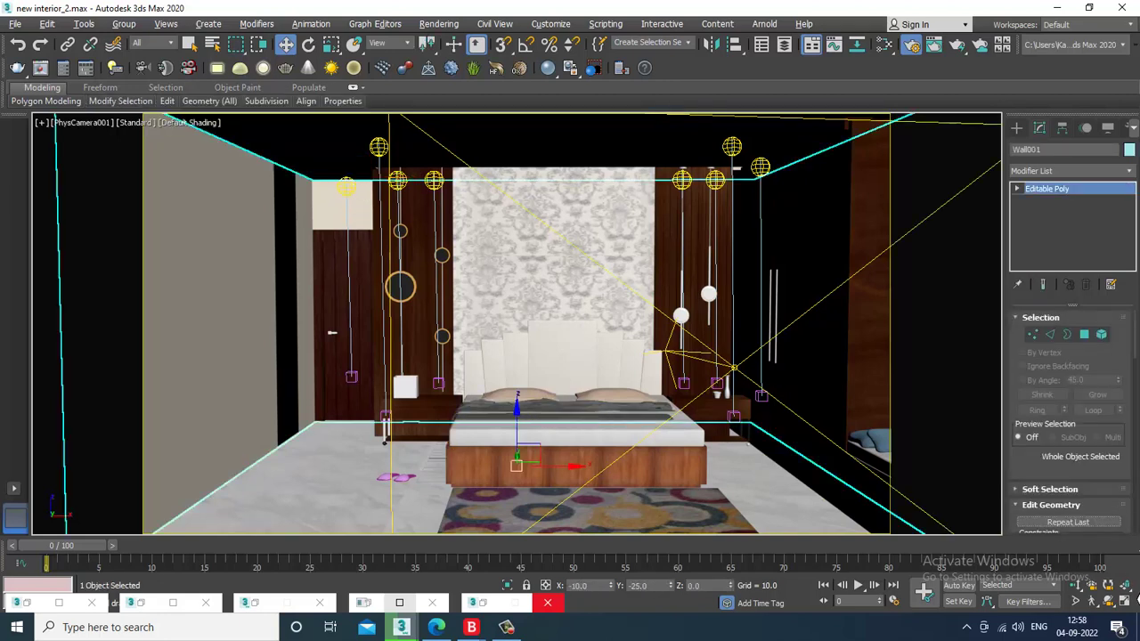
click(1041, 317)
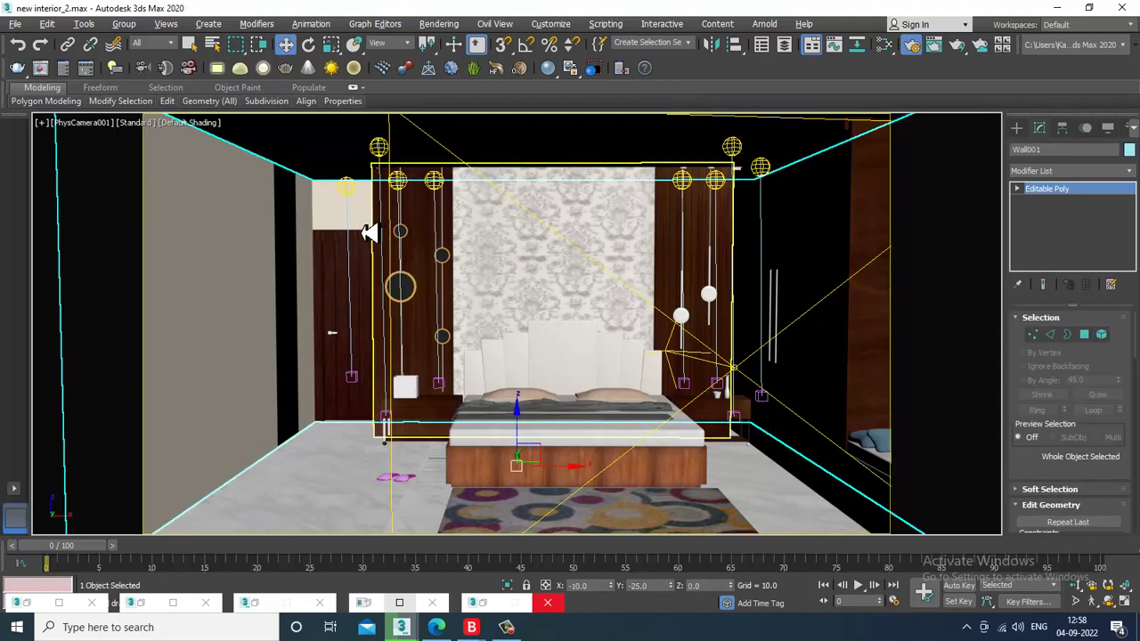
click(348, 188)
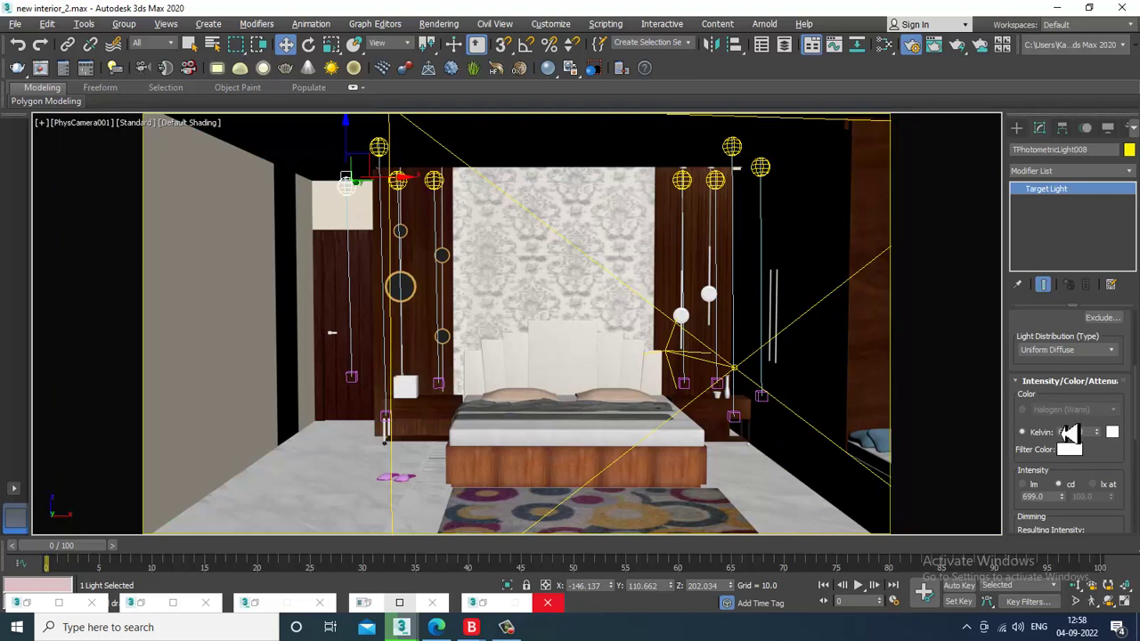
drag(1071, 508, 1080, 51)
Run a V-Ray test render of the camera view with the dimmed door light, stop it and close the frame buffer.
click(439, 25)
click(443, 49)
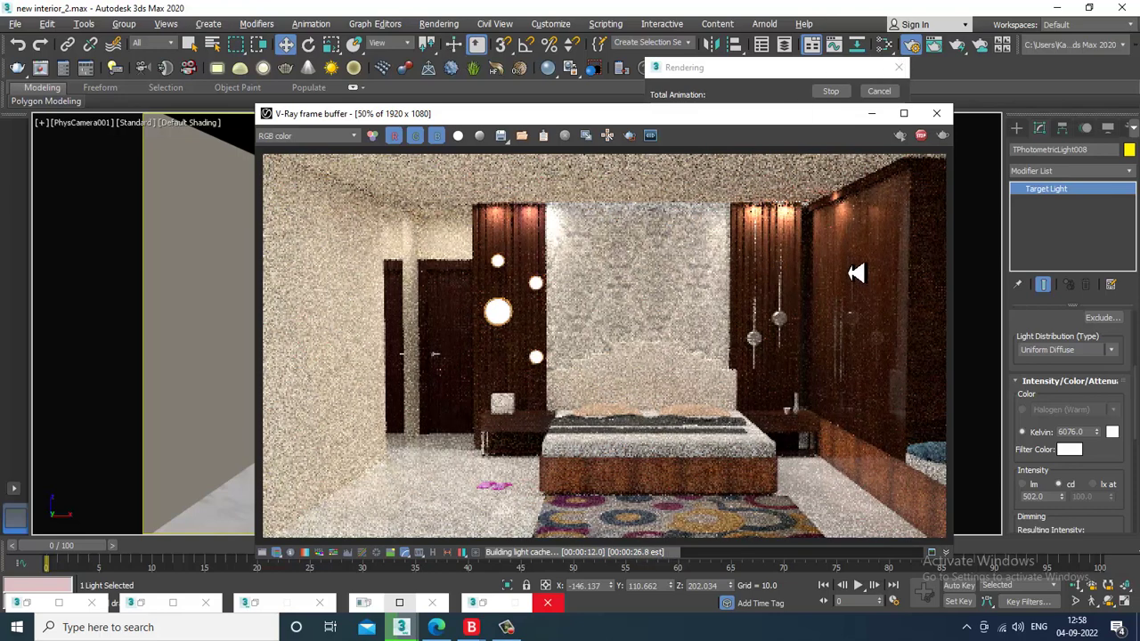
key(Escape)
click(935, 114)
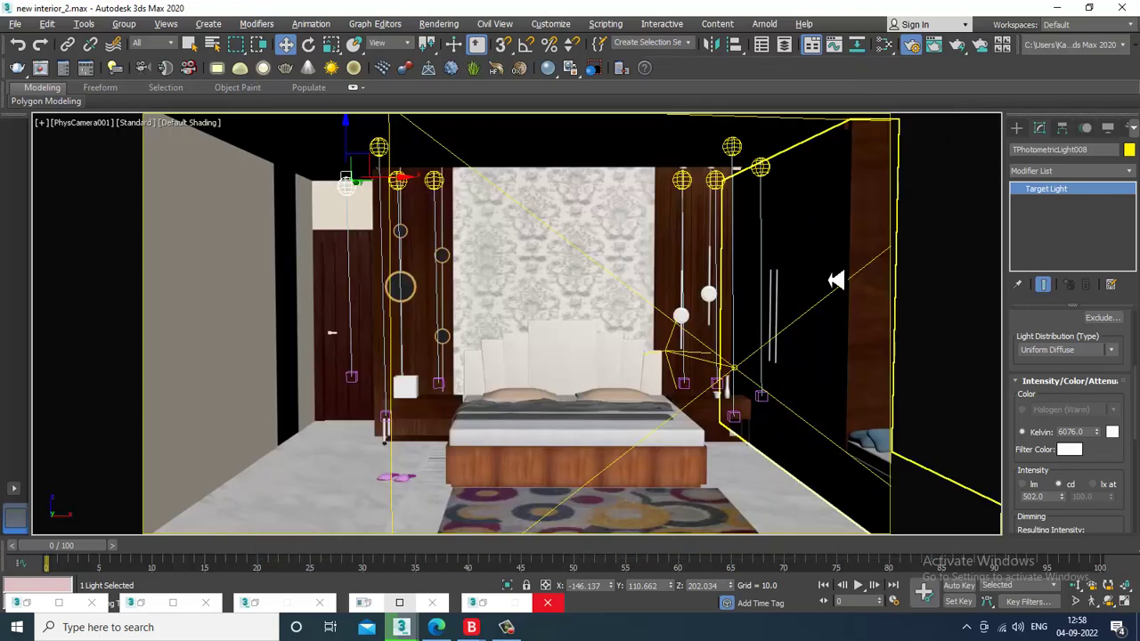
Set the intensity of both photometric lights over the wood panel with the hanging pendants to 600 cd.
click(718, 187)
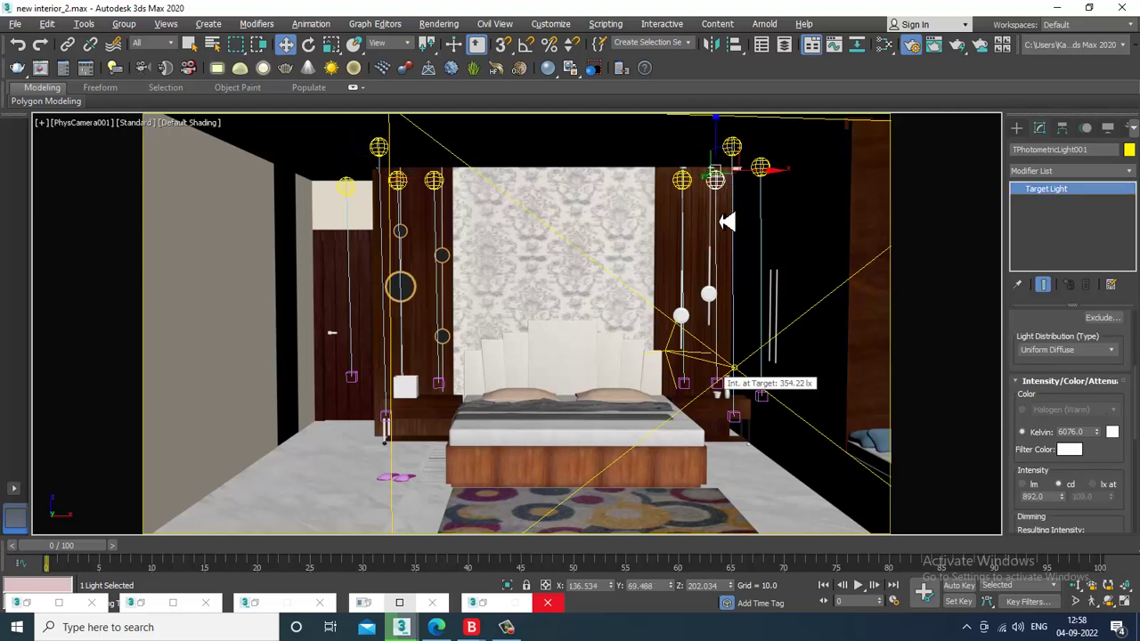
scroll(1103, 463, down, 3)
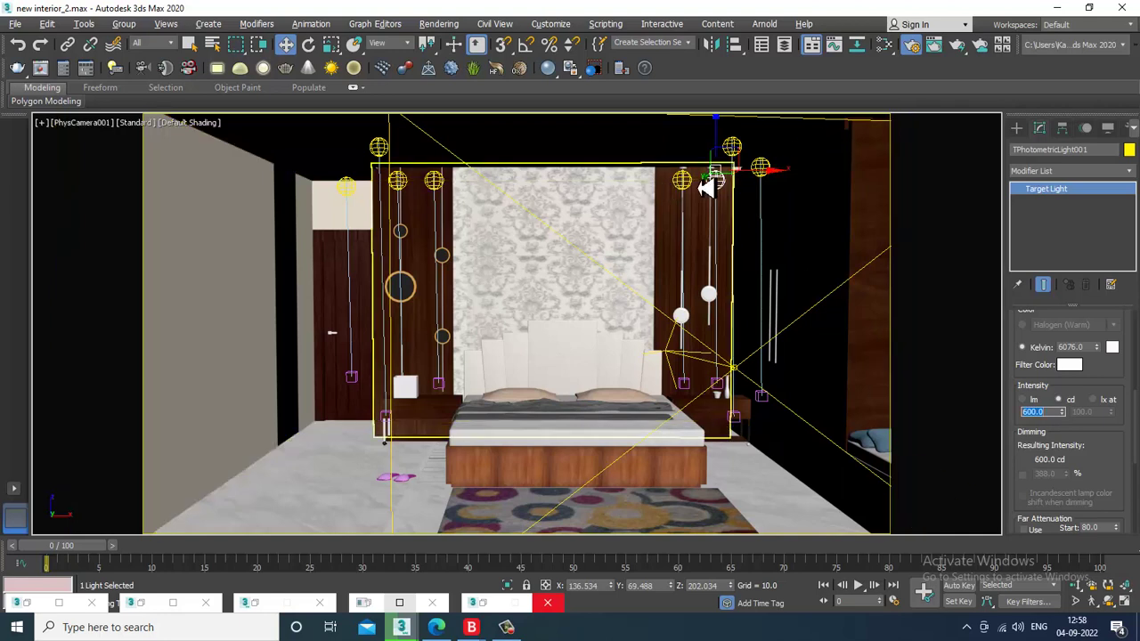
click(684, 182)
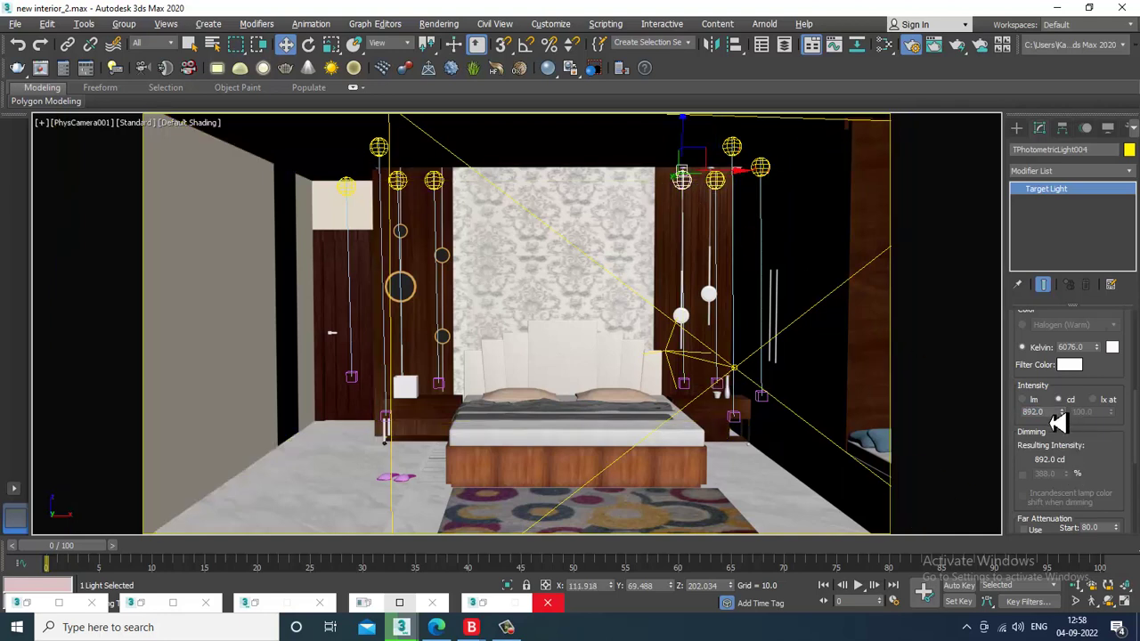
drag(1049, 412, 1020, 413)
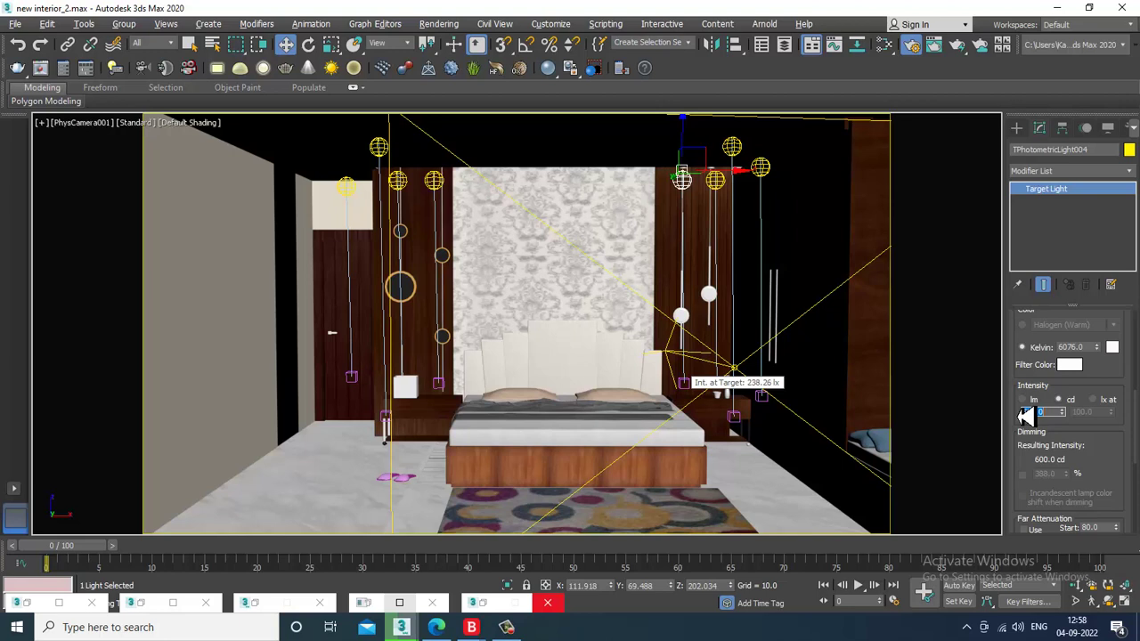
Lower the intensity of the two photometric lights over the wood panel with the round wall mirrors.
click(435, 182)
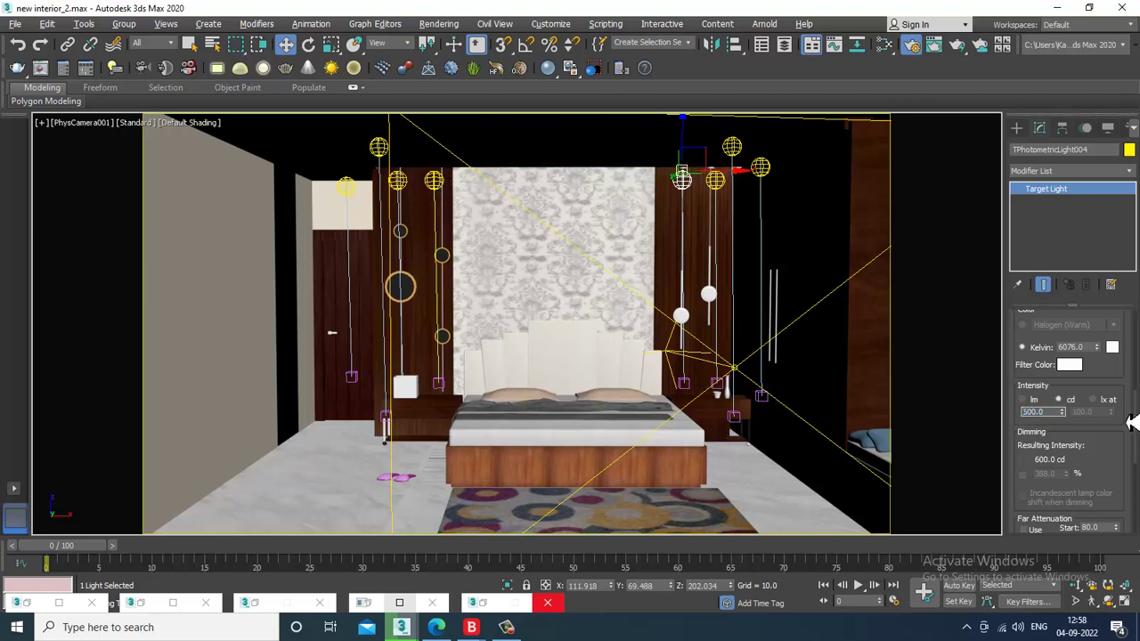
drag(1050, 413, 929, 420)
text(654)
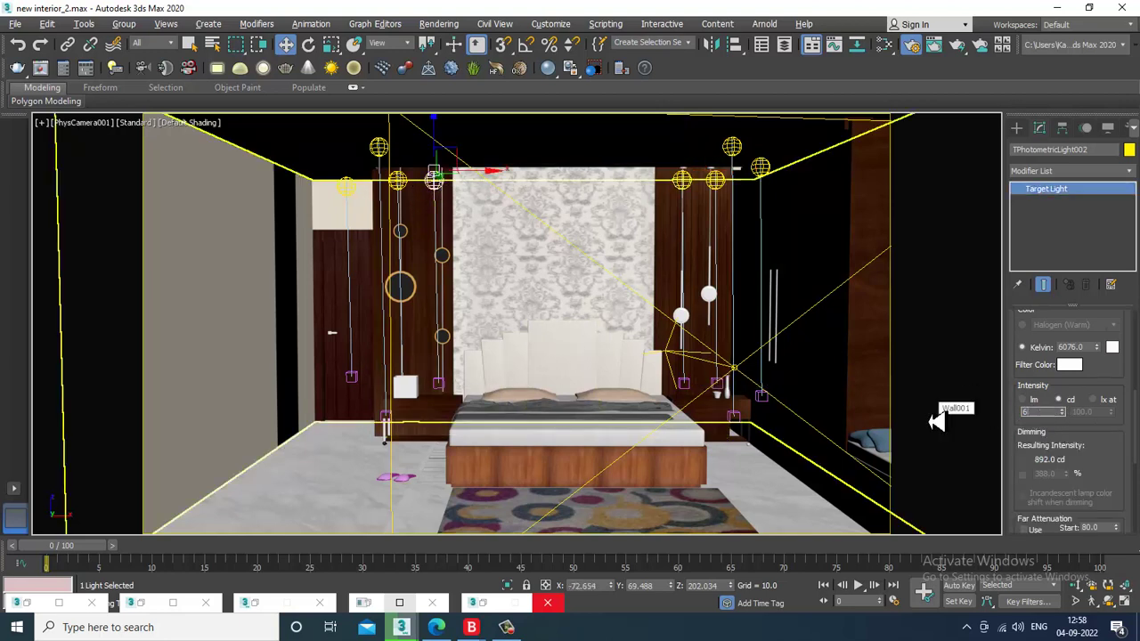
click(399, 182)
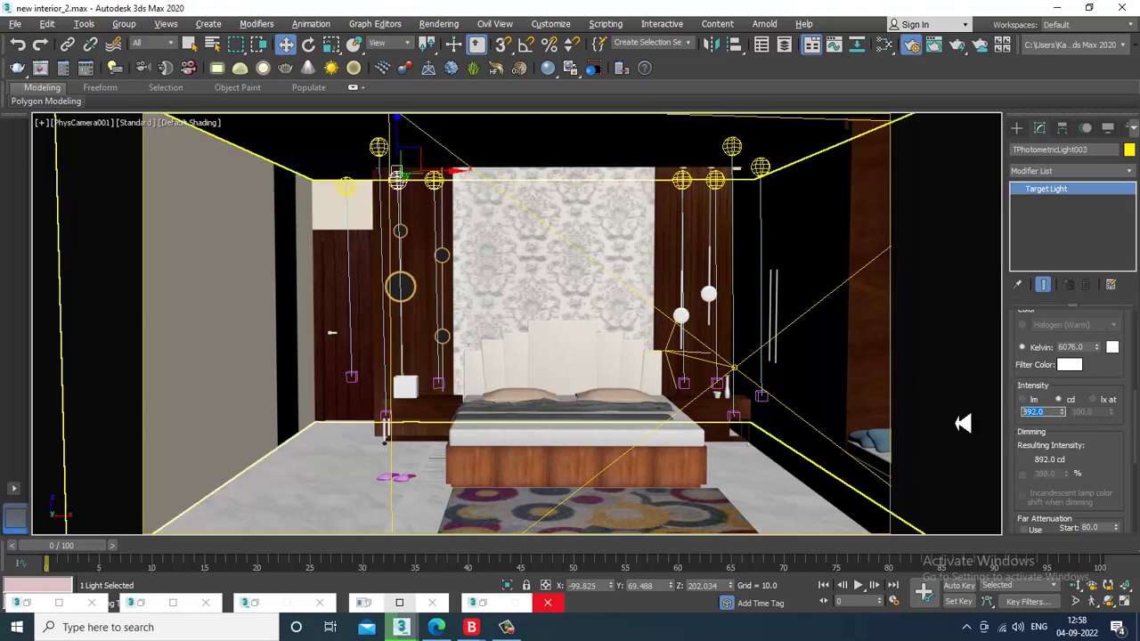
Set the two photometric lights nearer the camera and the one in front of the wardrobe to 550 cd each.
click(732, 146)
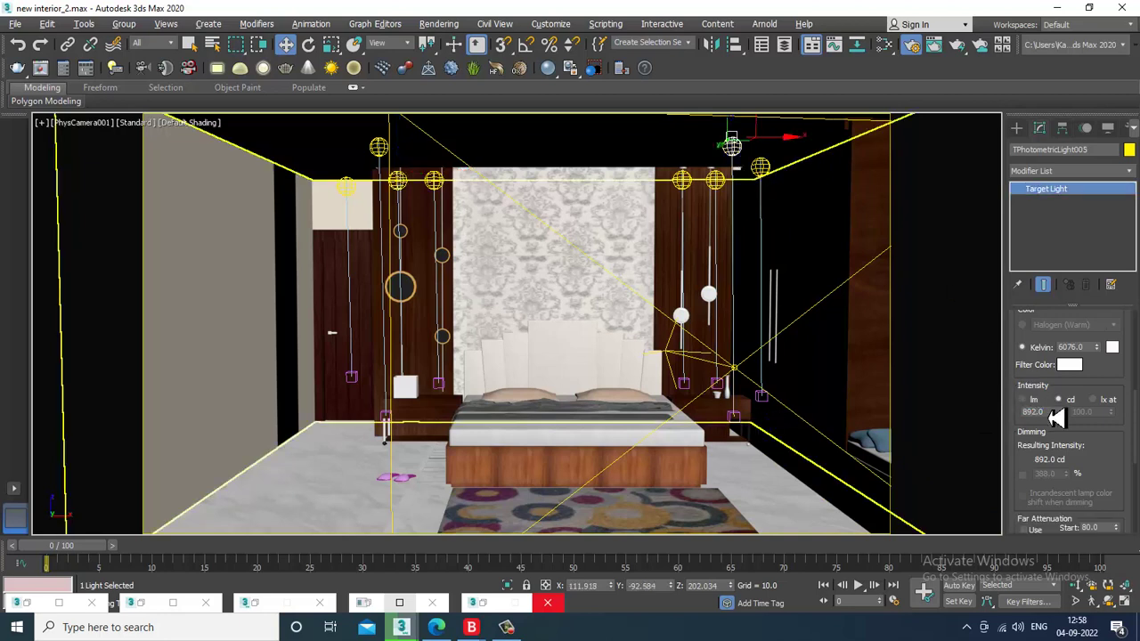
double_click(1044, 412)
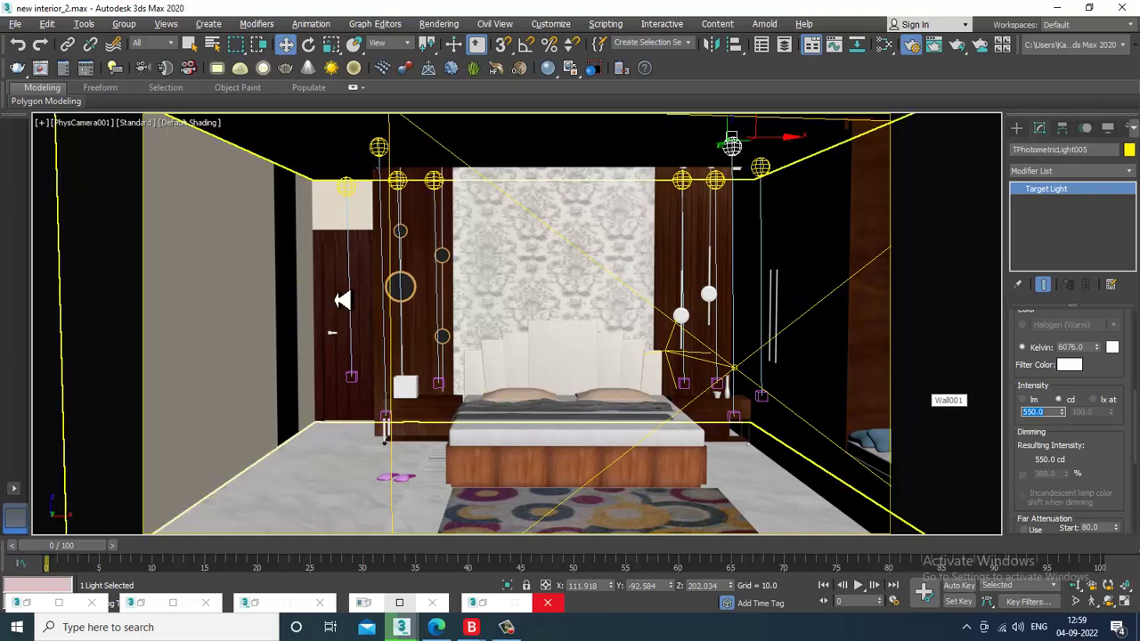
click(386, 155)
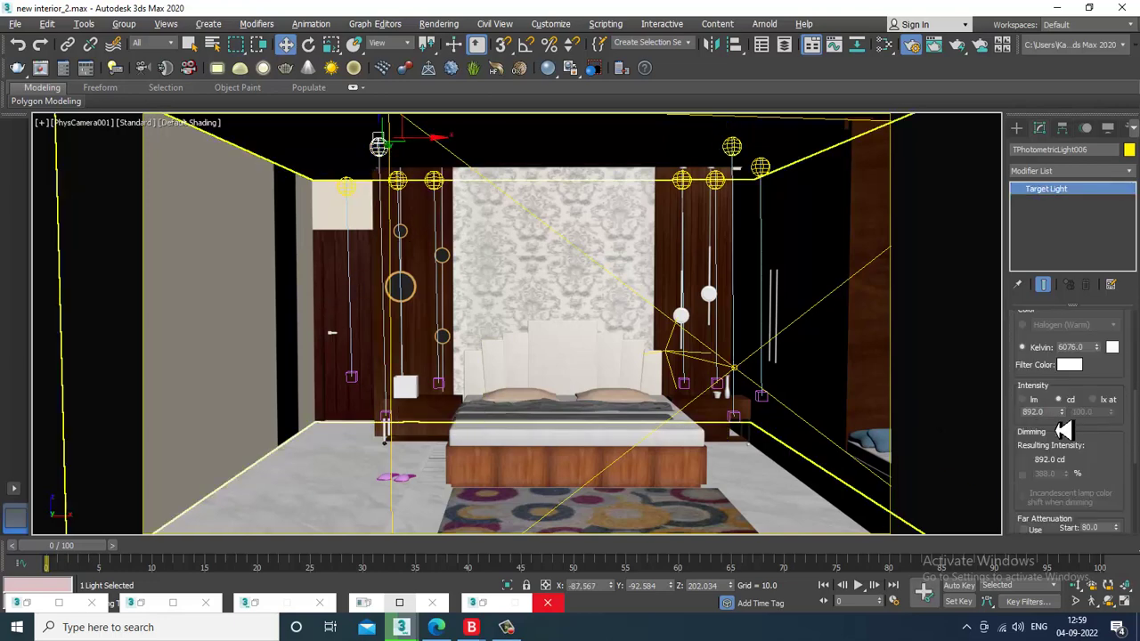
double_click(1040, 412)
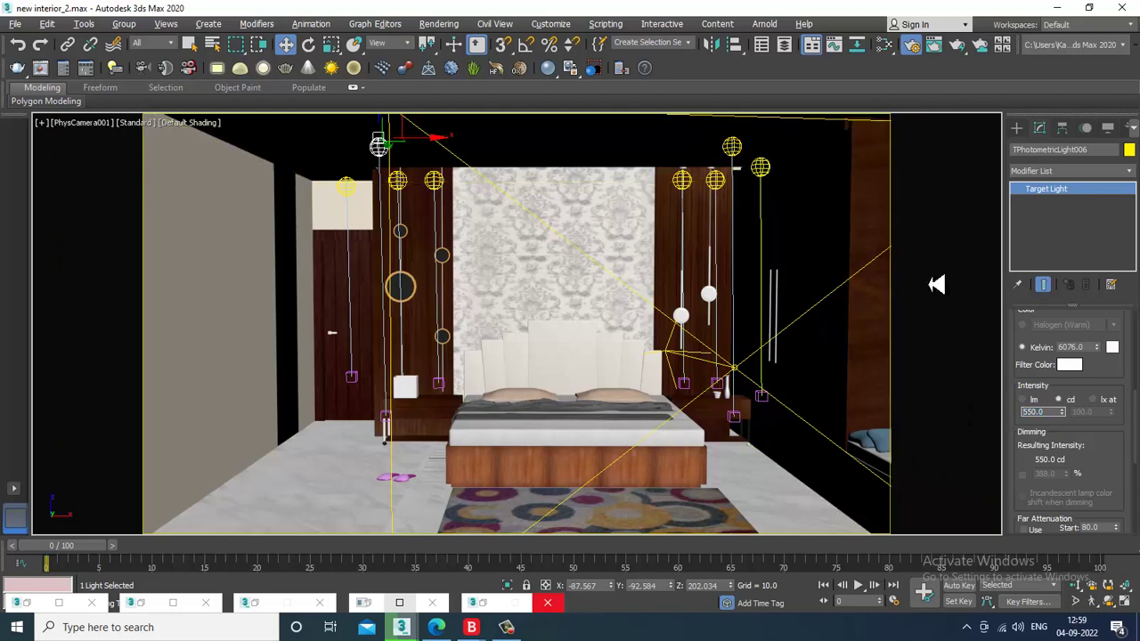
click(760, 166)
double_click(1040, 412)
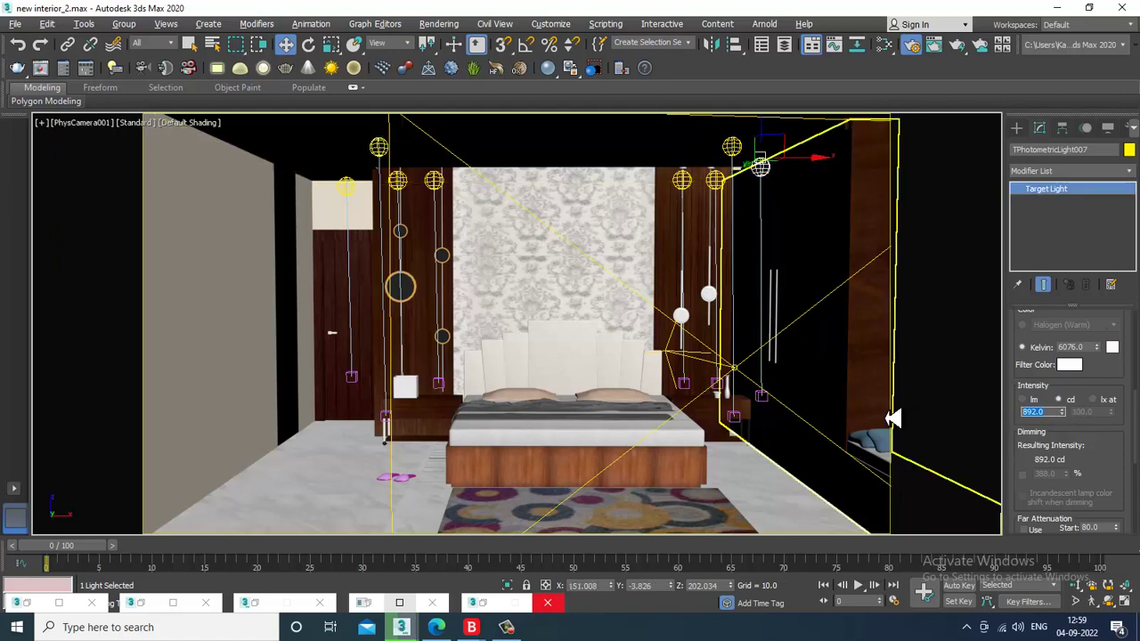
Test-render the camera view in V-Ray with the reduced ceiling lights, stop the render and close the frame buffer.
click(441, 24)
click(453, 45)
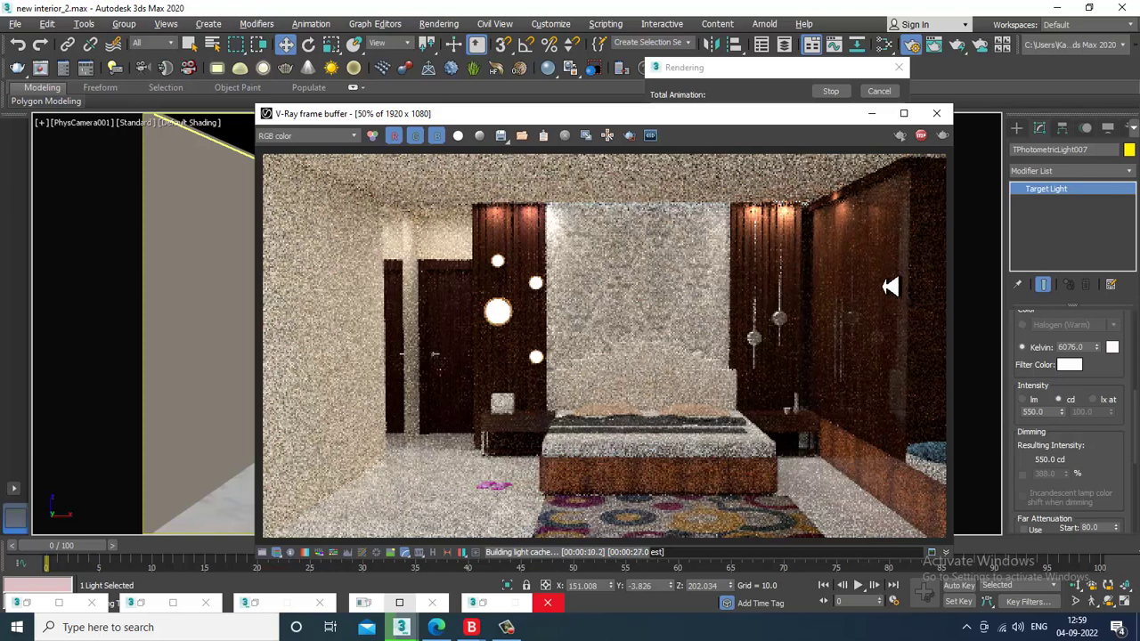
click(920, 136)
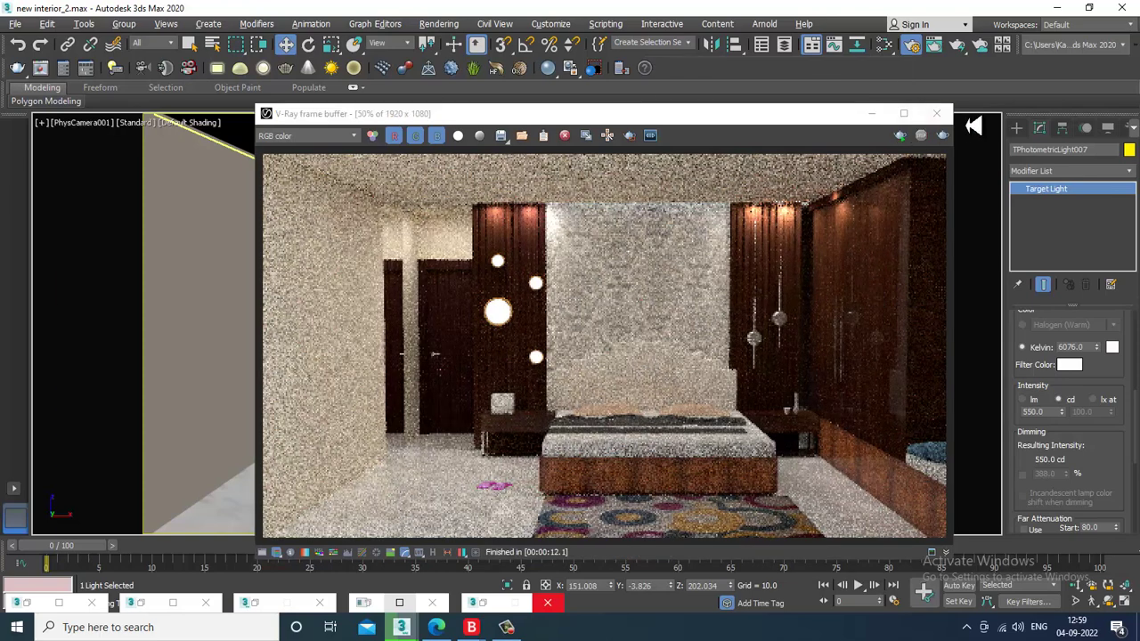
click(935, 113)
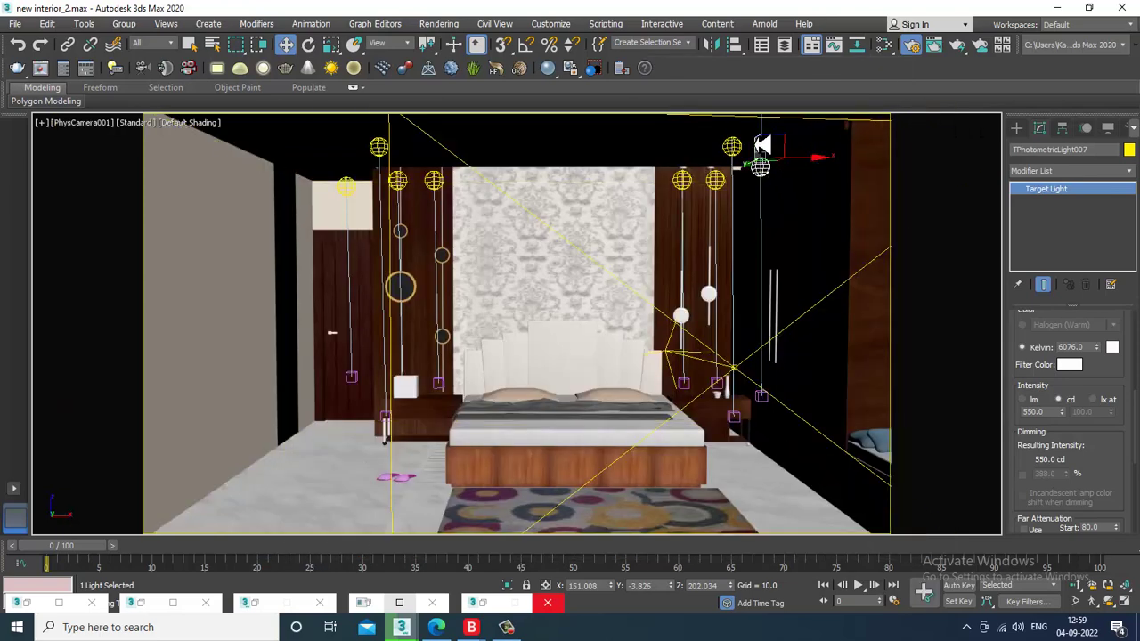
key(m)
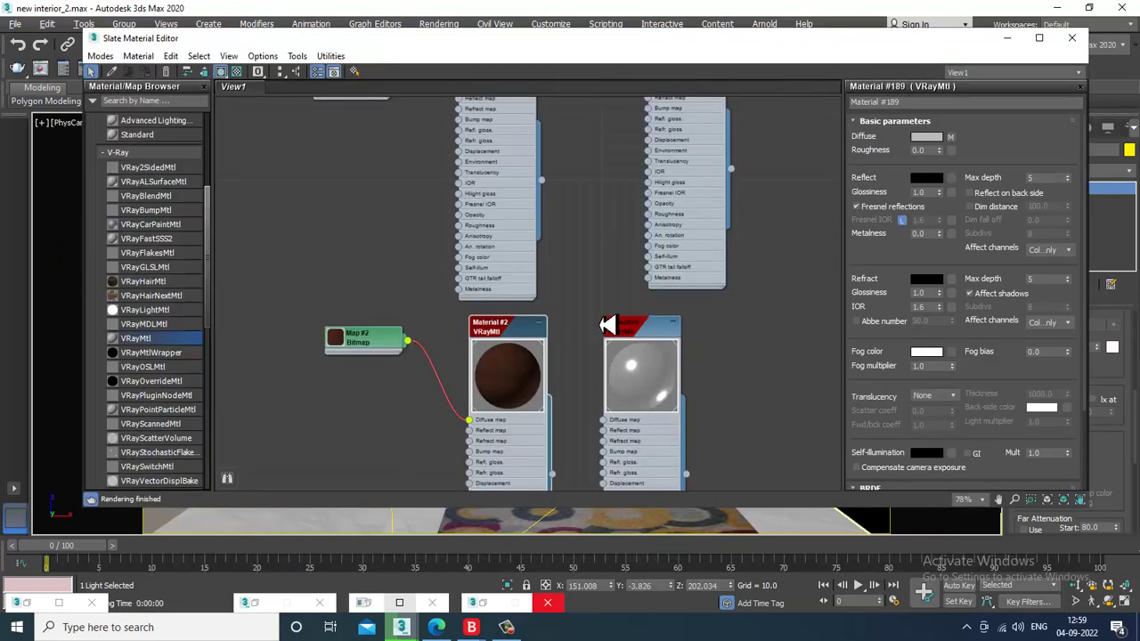
click(511, 327)
click(926, 177)
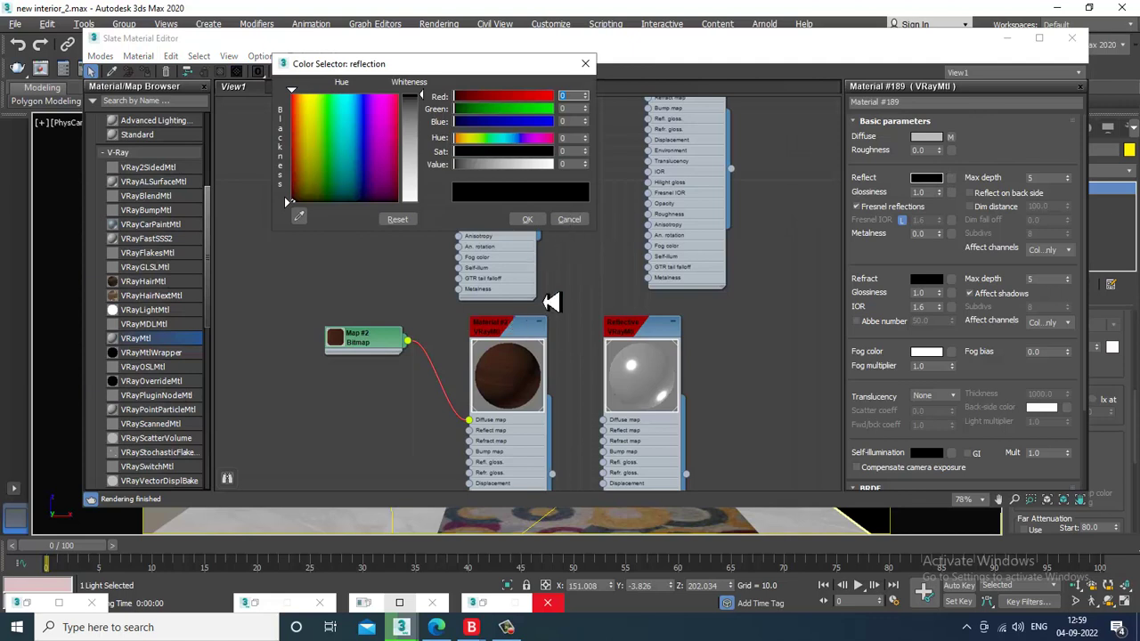
click(569, 219)
double_click(519, 340)
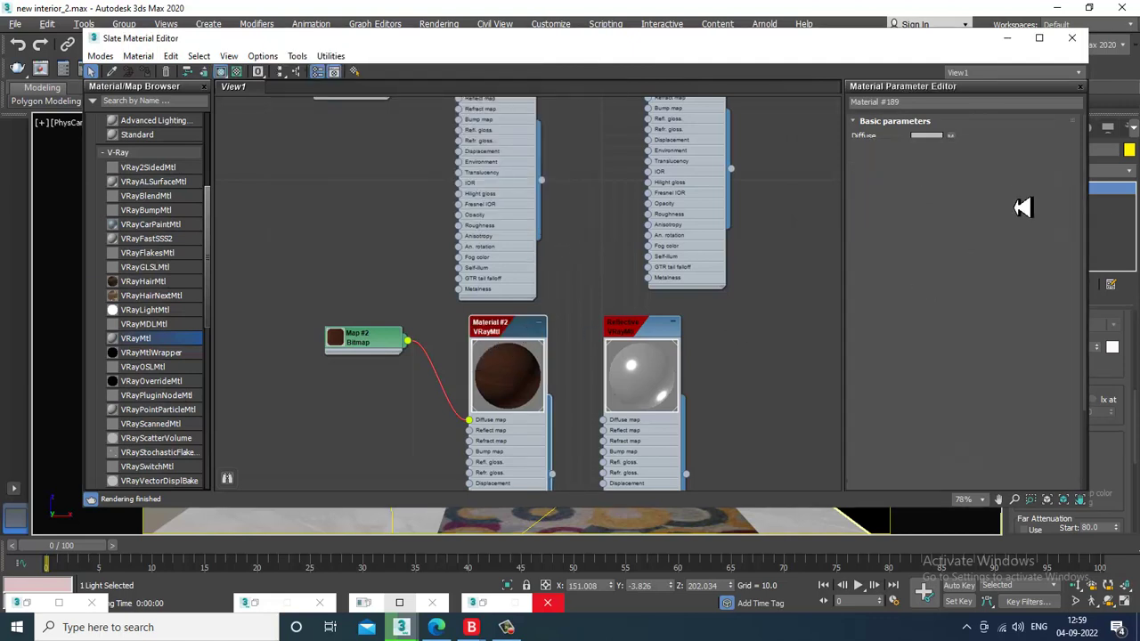
click(925, 181)
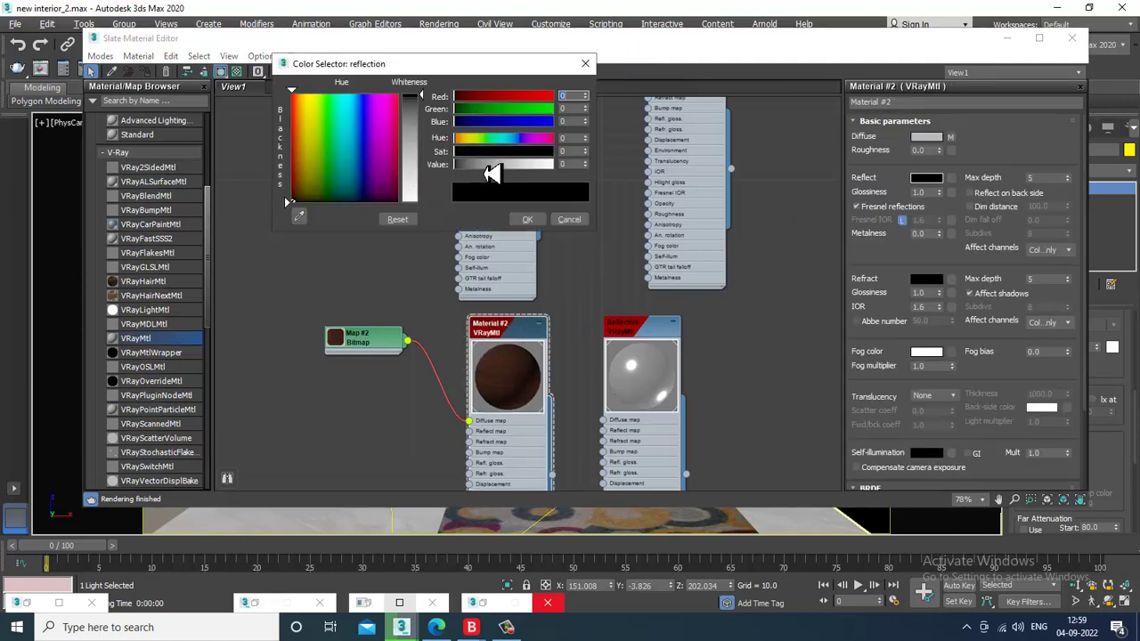
click(560, 221)
Save the scene and give the wood VRayMtl material a dark grey reflection colour.
middle_drag(704, 230, 707, 408)
click(15, 24)
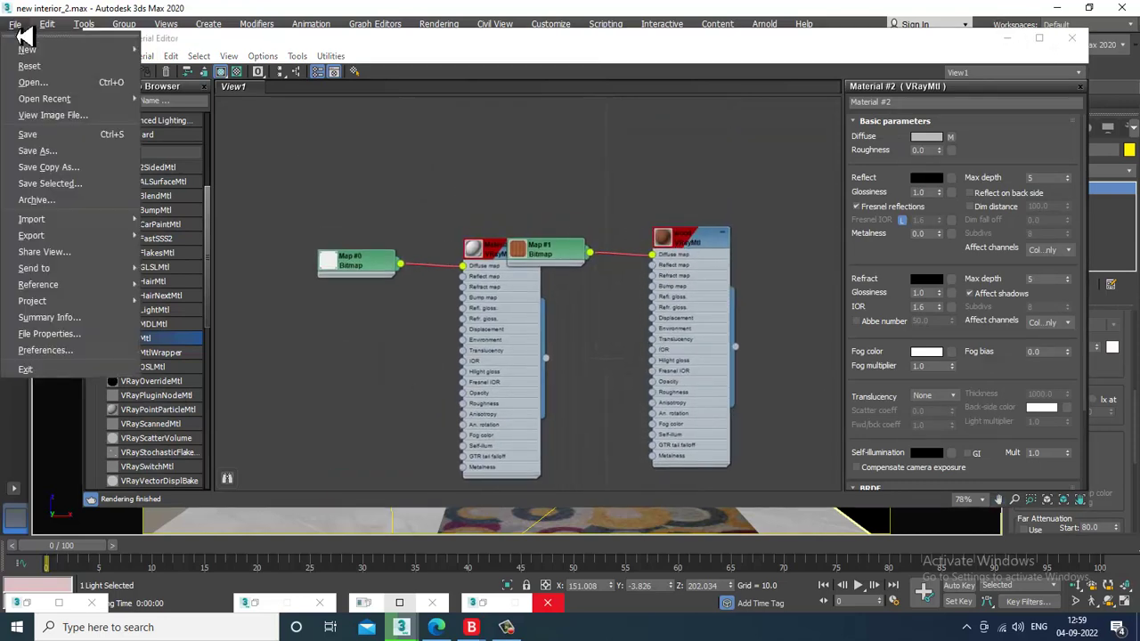
click(72, 140)
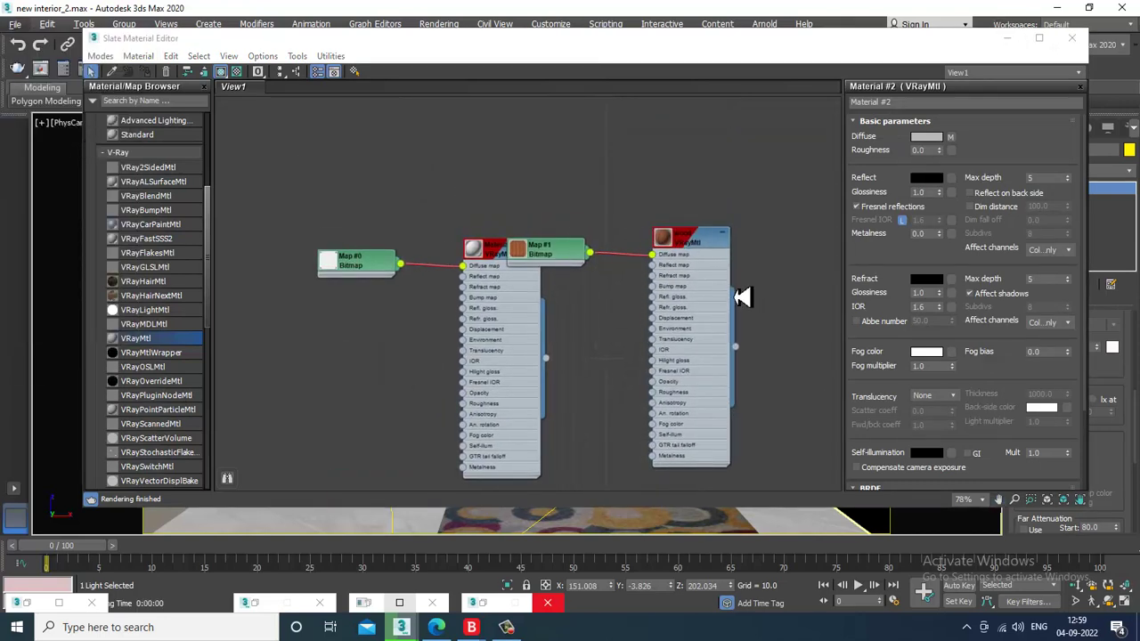
double_click(687, 254)
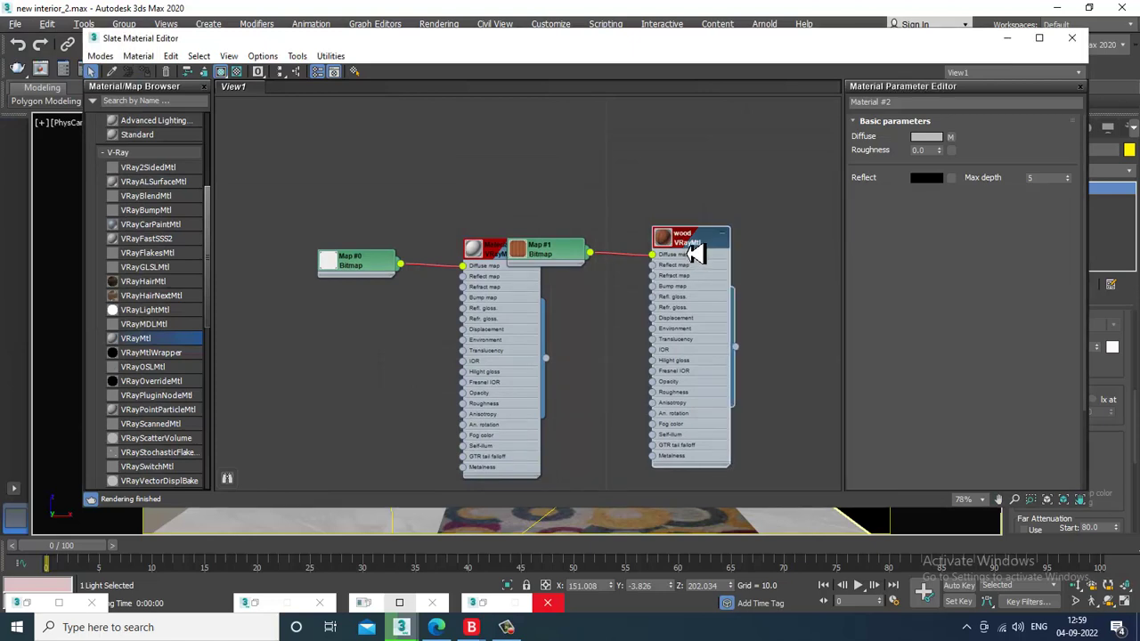
click(926, 177)
drag(427, 143, 429, 99)
click(527, 219)
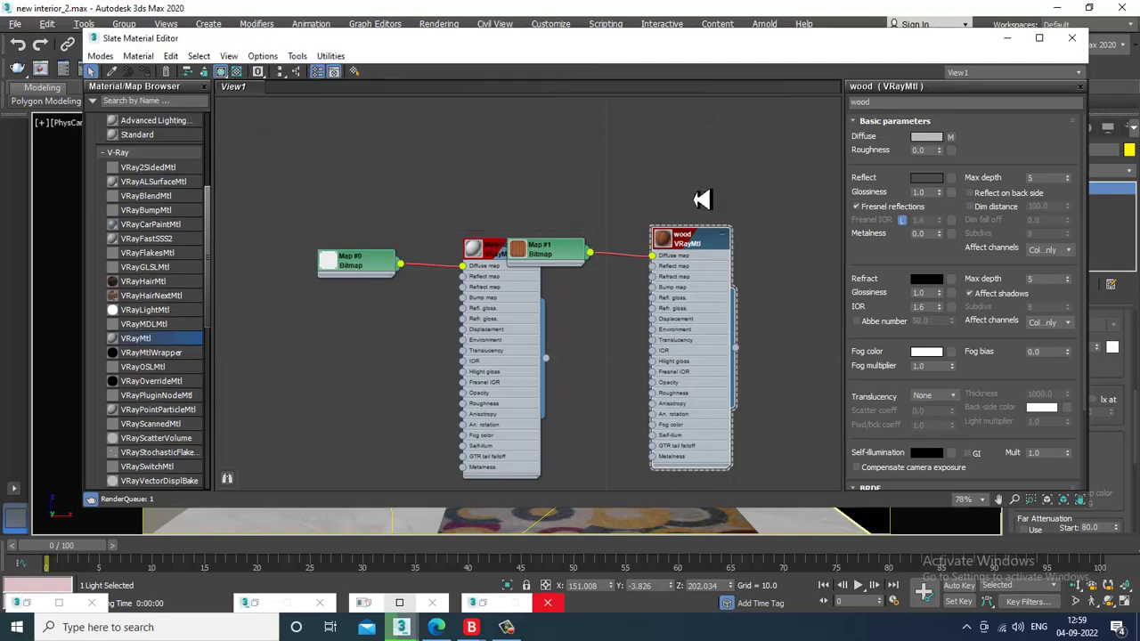
Move the Map #1 bitmap node clear of Material #0 and set Material #0's reflection colour to a grey with value 156.
mouse_move(598, 381)
middle_down()
mouse_move(563, 184)
mouse_move(595, 323)
mouse_move(593, 173)
middle_up()
mouse_move(610, 342)
middle_down()
mouse_move(602, 281)
mouse_move(621, 415)
middle_up()
scroll(626, 264, up, 8)
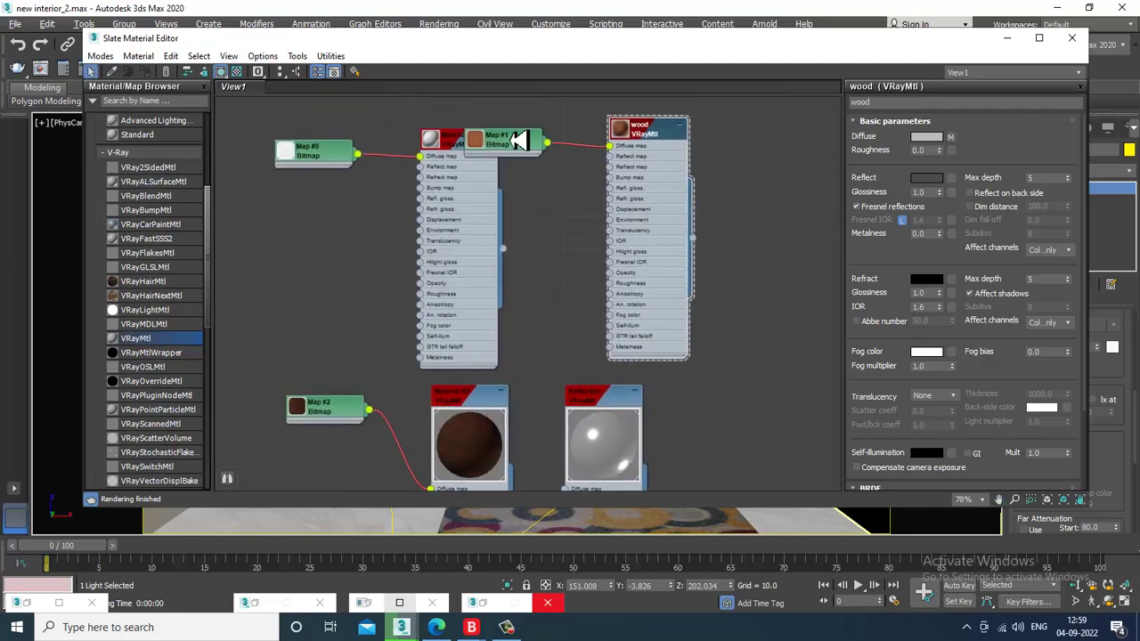
drag(519, 140, 573, 189)
double_click(442, 152)
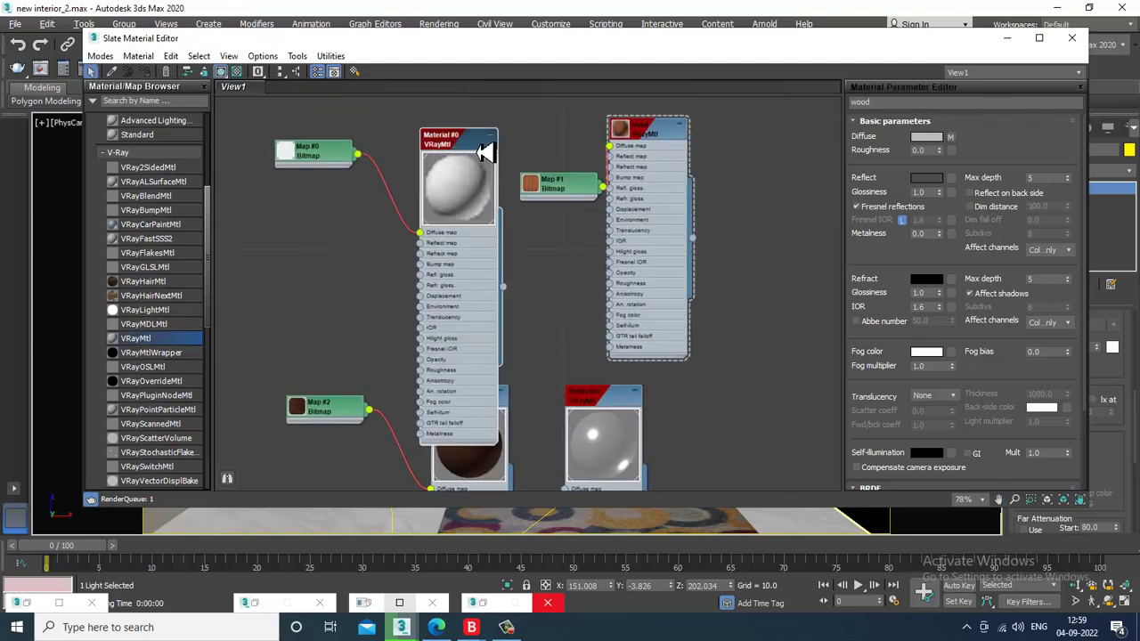
double_click(484, 153)
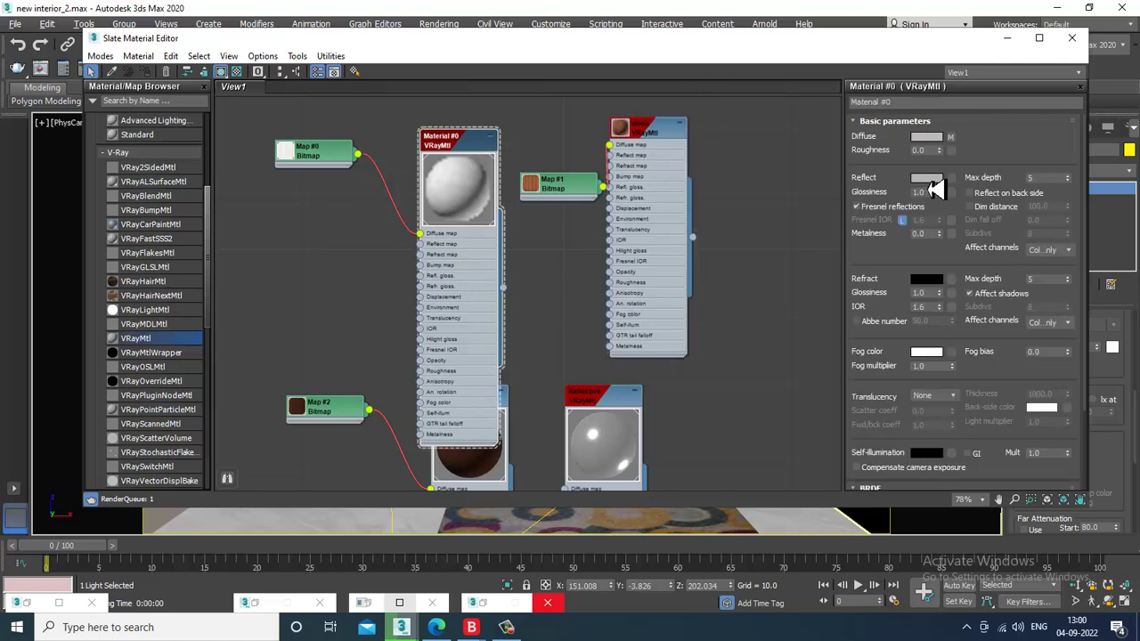
click(930, 182)
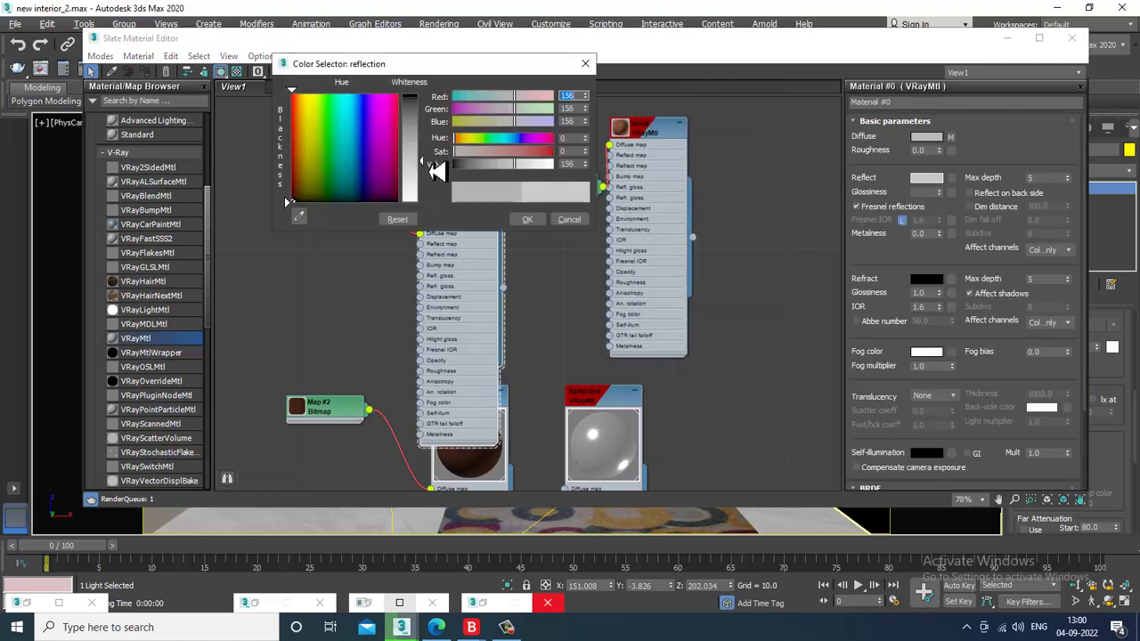
click(527, 219)
Test-render the camera view twice in V-Ray with the new reflections, stop the render and clear the frame buffer and material editor away.
click(439, 25)
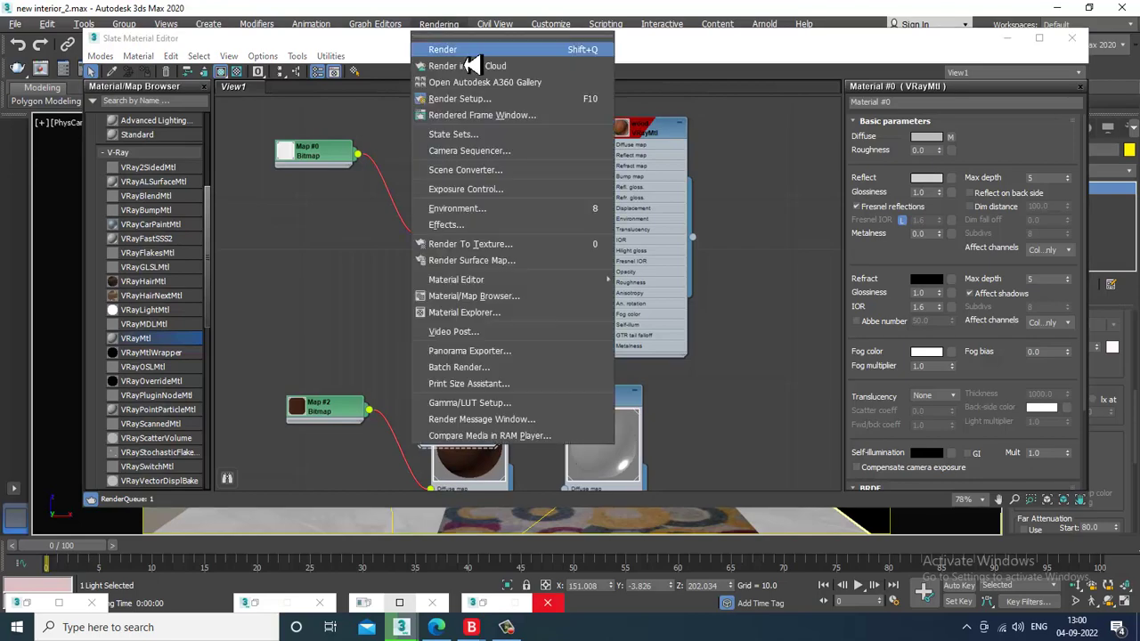
click(477, 49)
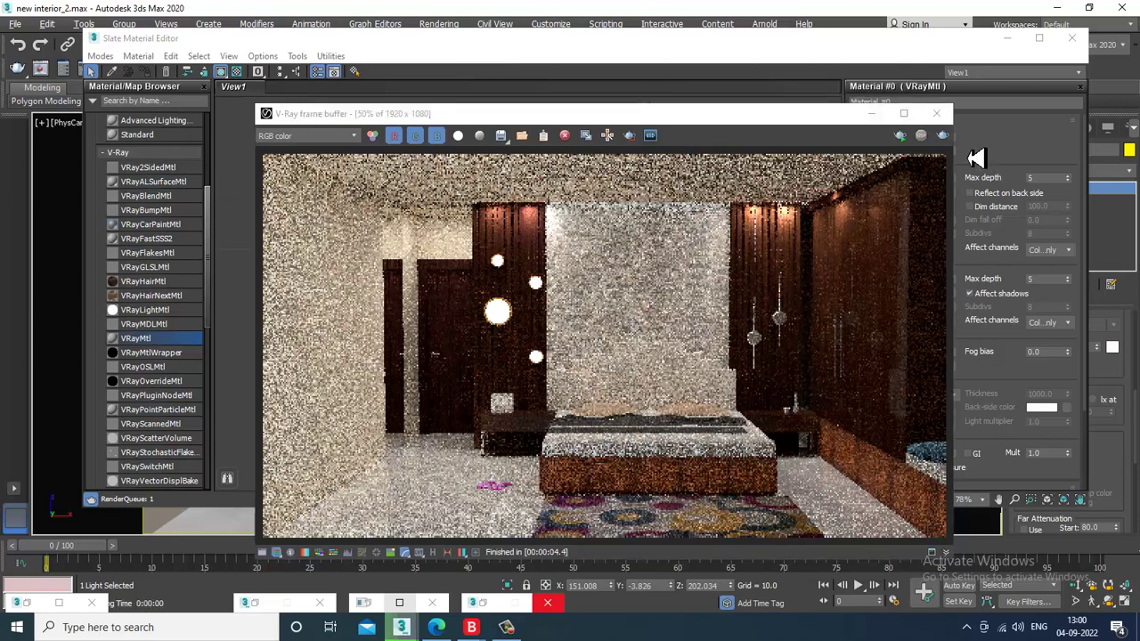
click(942, 135)
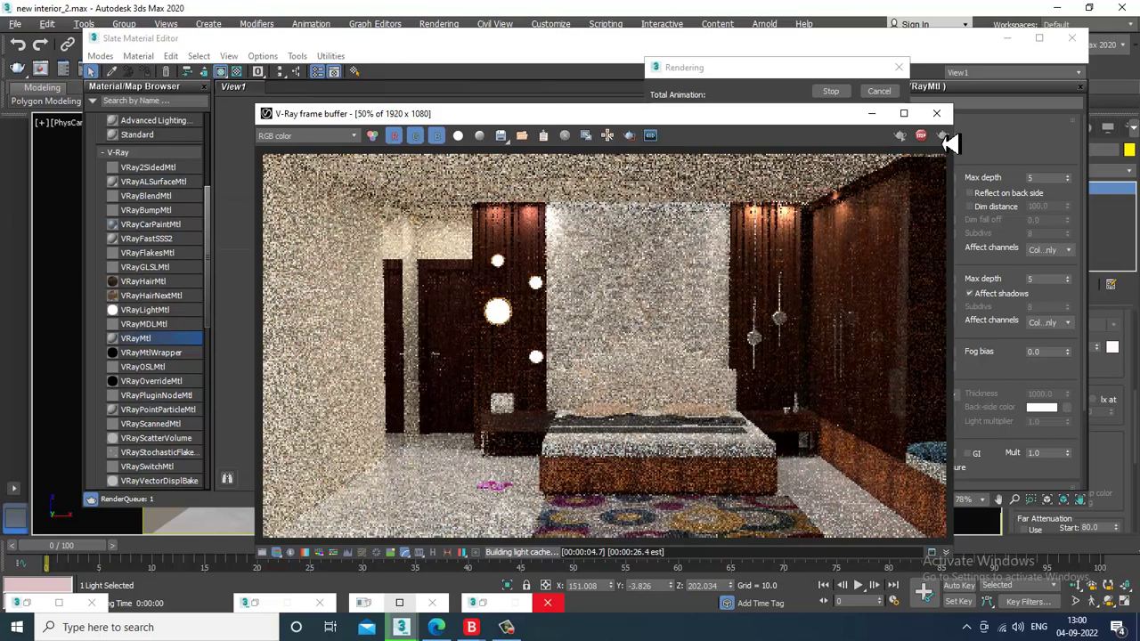
click(945, 141)
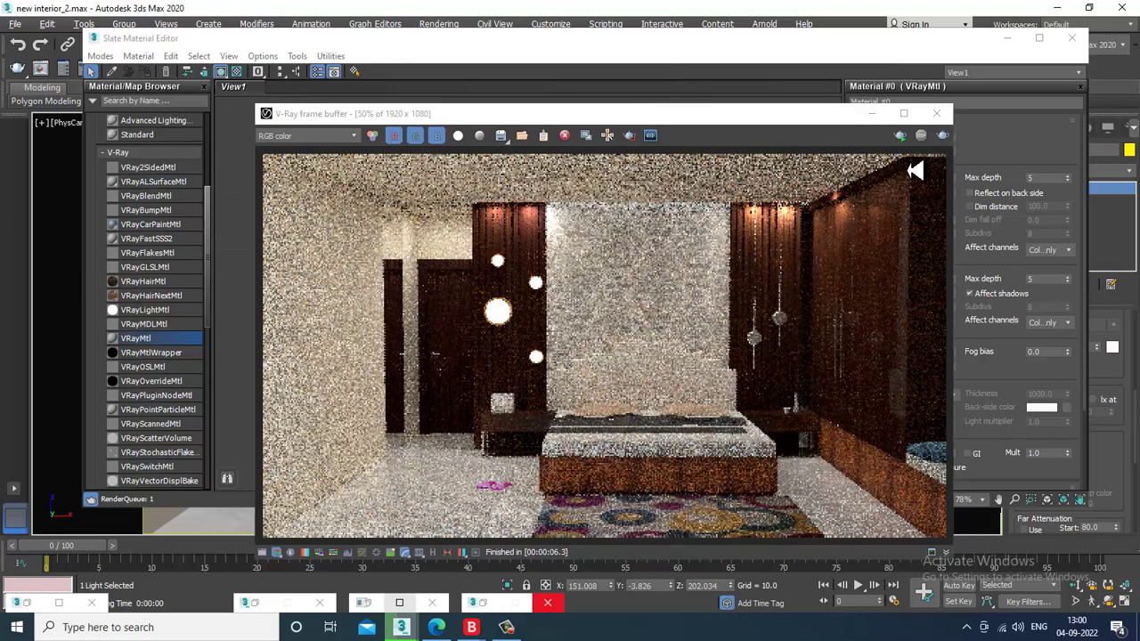
click(935, 113)
click(1001, 45)
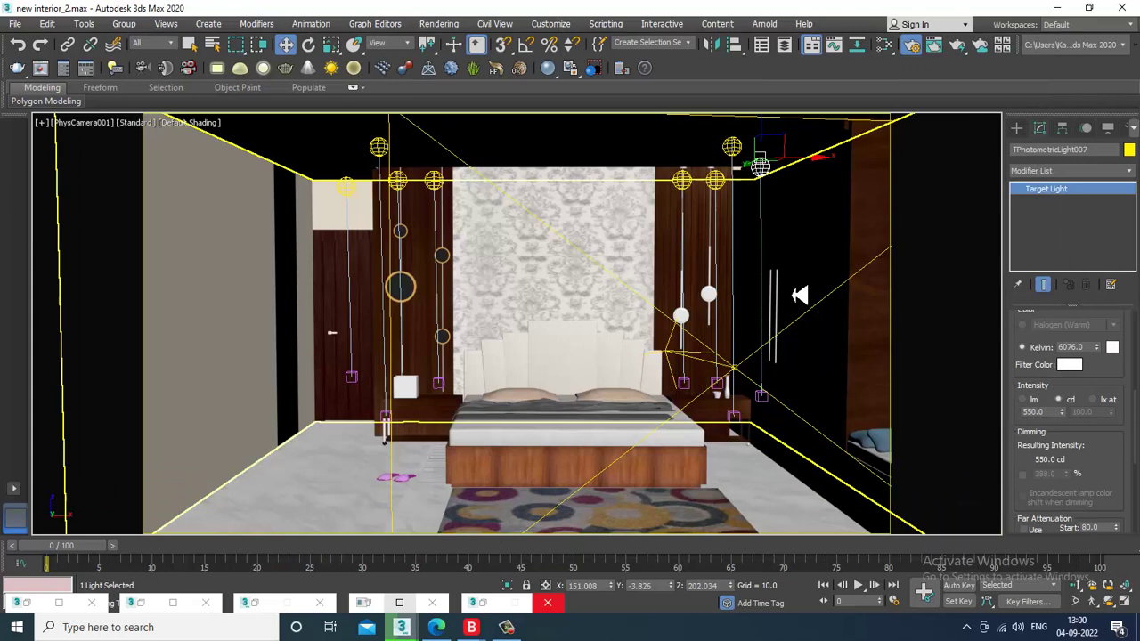
Shift the physical camera slightly to the right to reframe the bed wall and wardrobe.
click(628, 275)
key(Right)
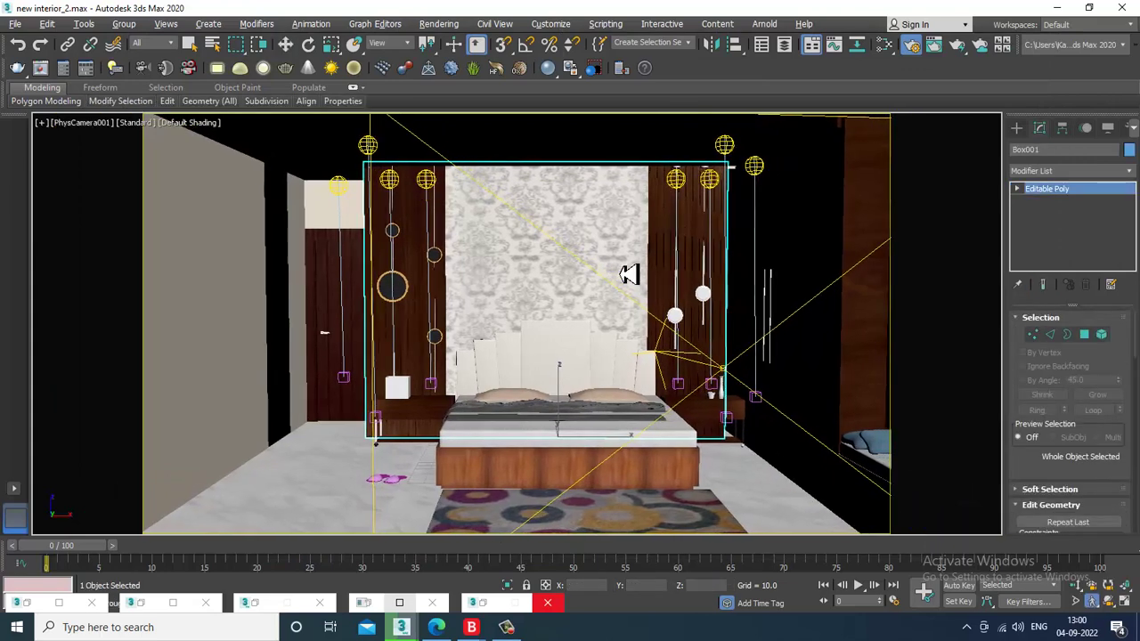
key(Right)
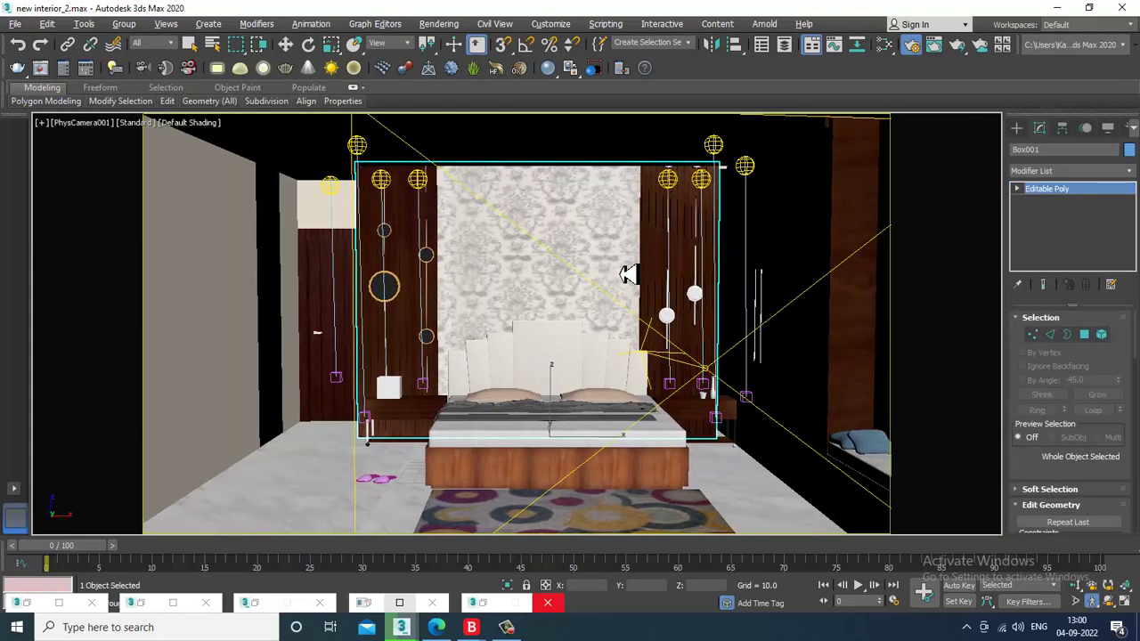
key(Right)
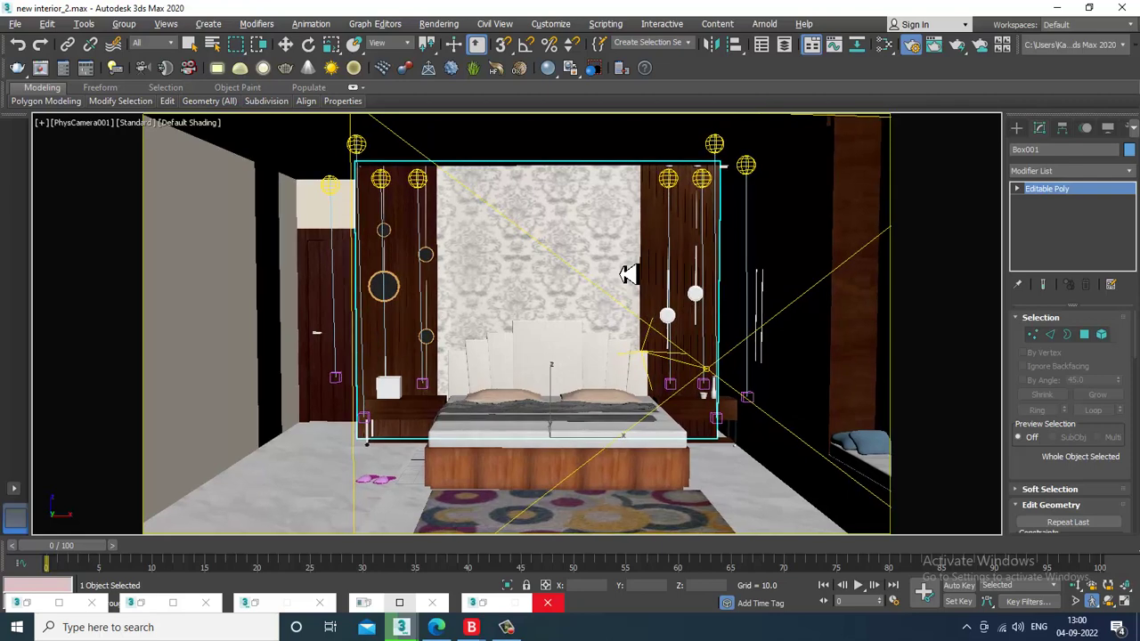
key(Left)
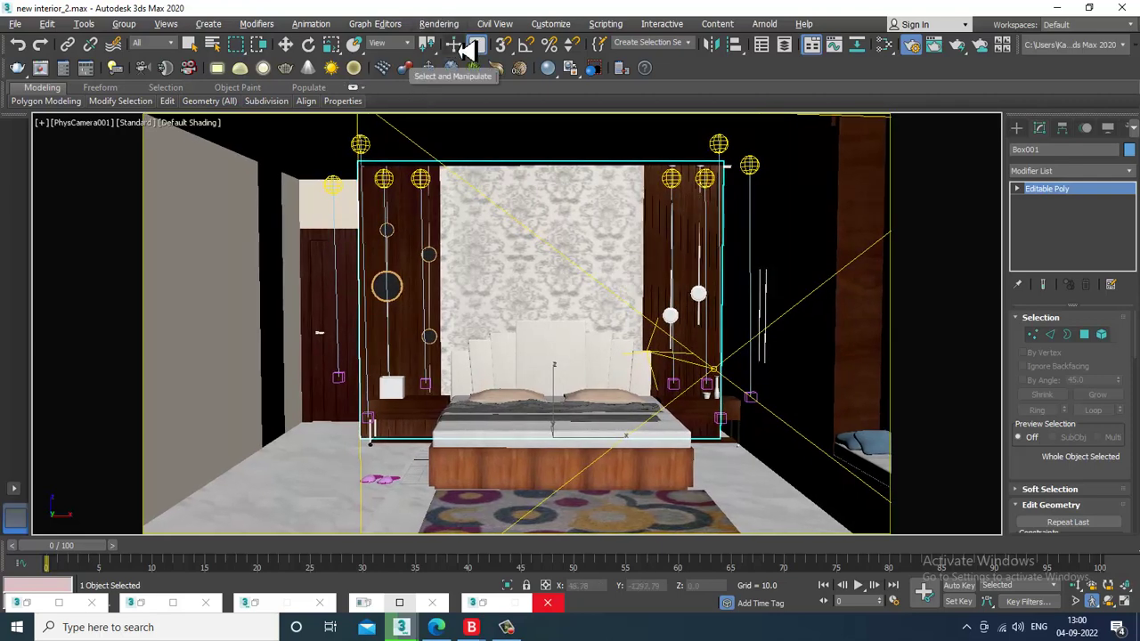
click(516, 629)
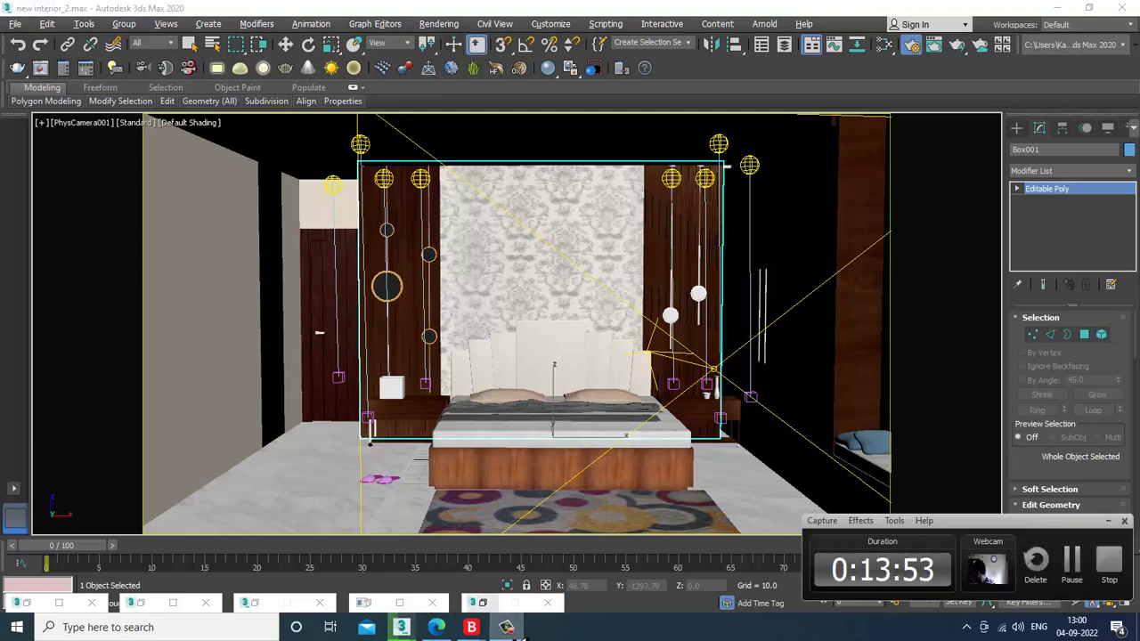
click(521, 634)
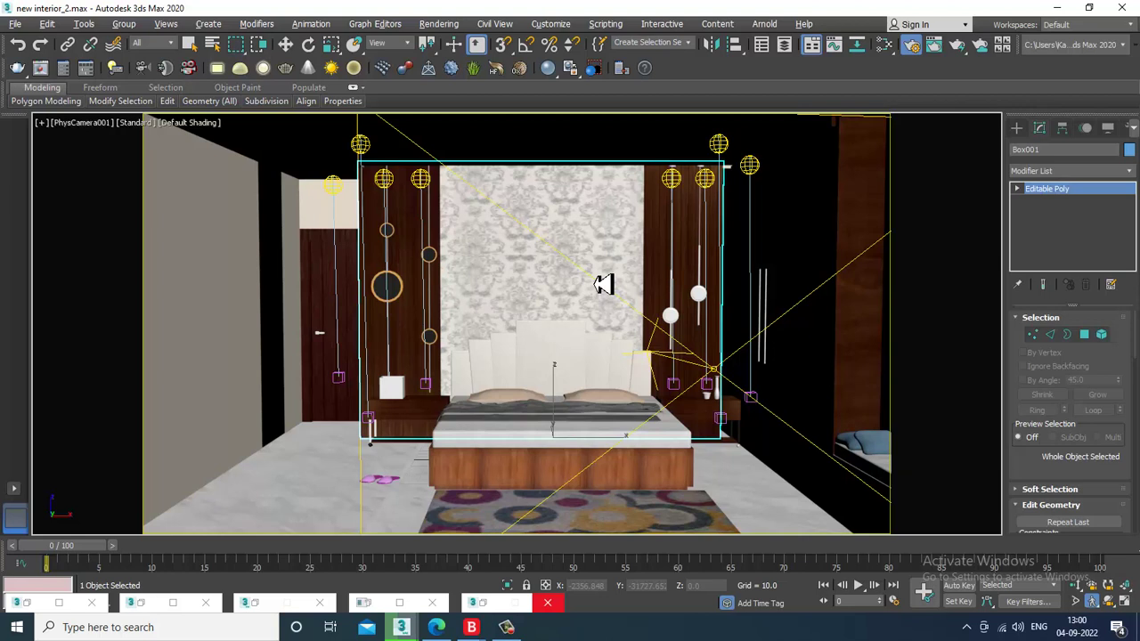
Show the camera viewport as a live render in the four-viewport layout and set the plane VRayLight's temperature to 4106.7.
click(131, 127)
click(183, 154)
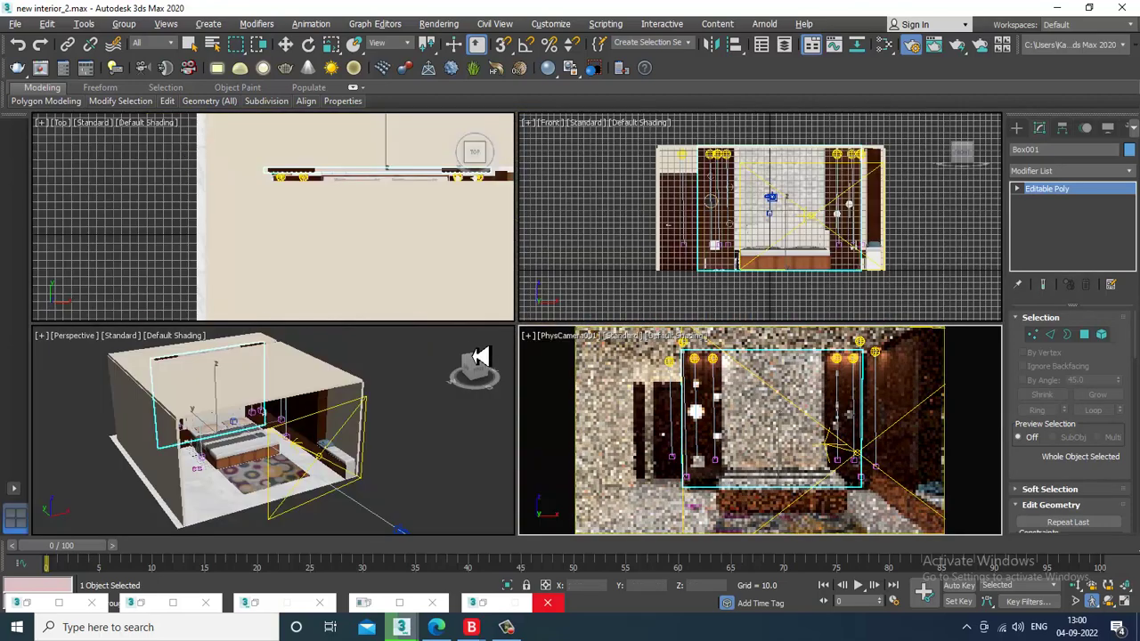
alt+middle_drag(419, 476, 363, 491)
click(350, 491)
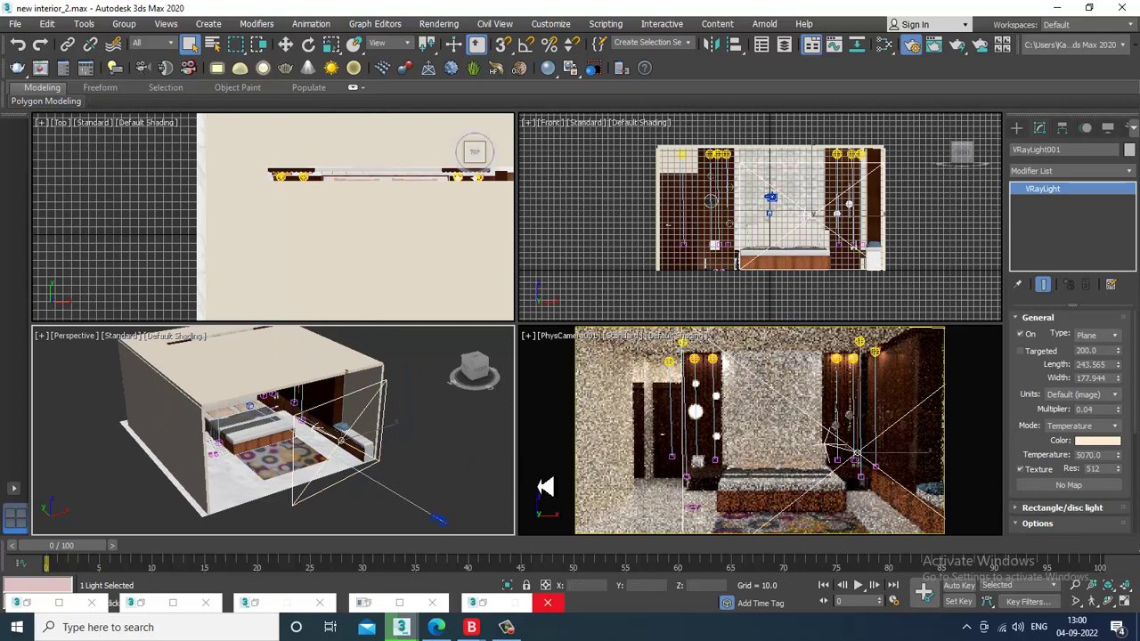
drag(1128, 460, 1127, 496)
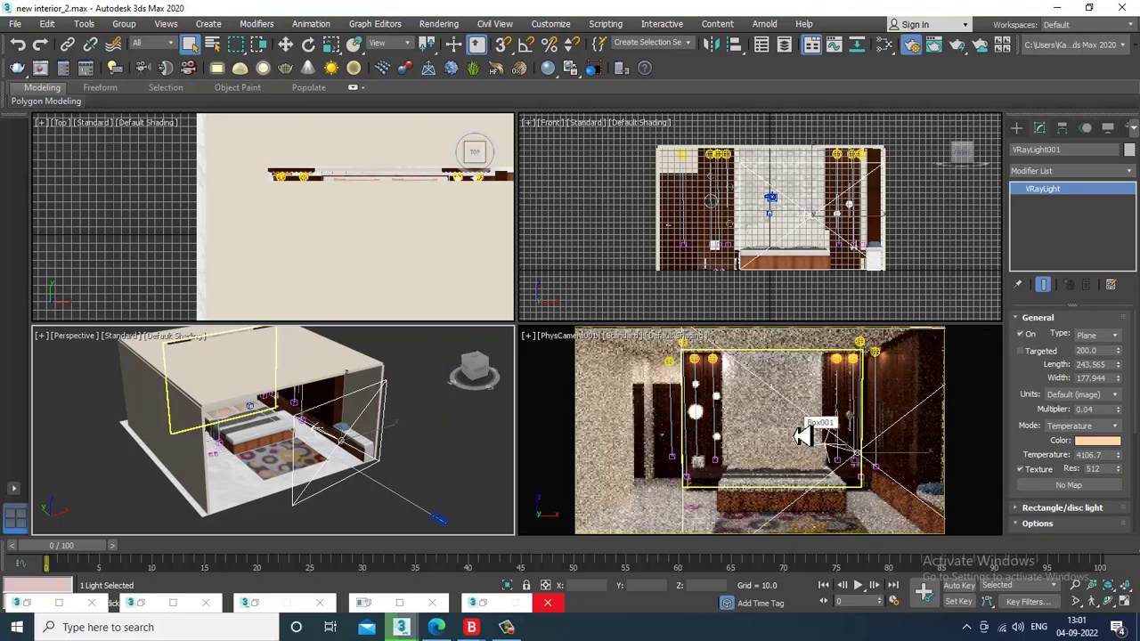
click(763, 417)
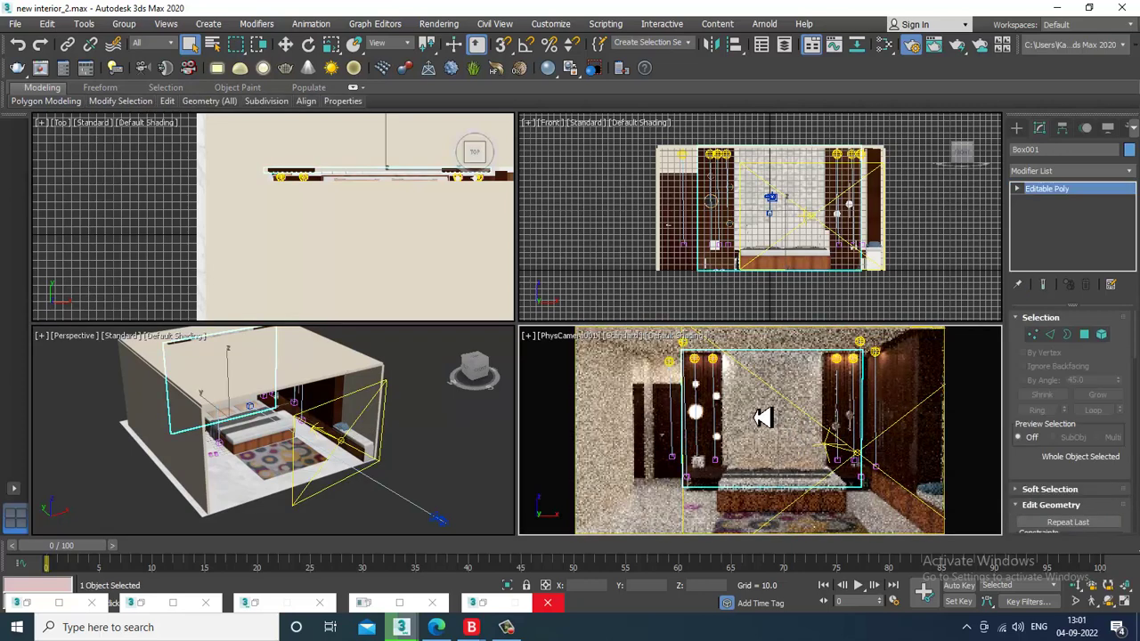